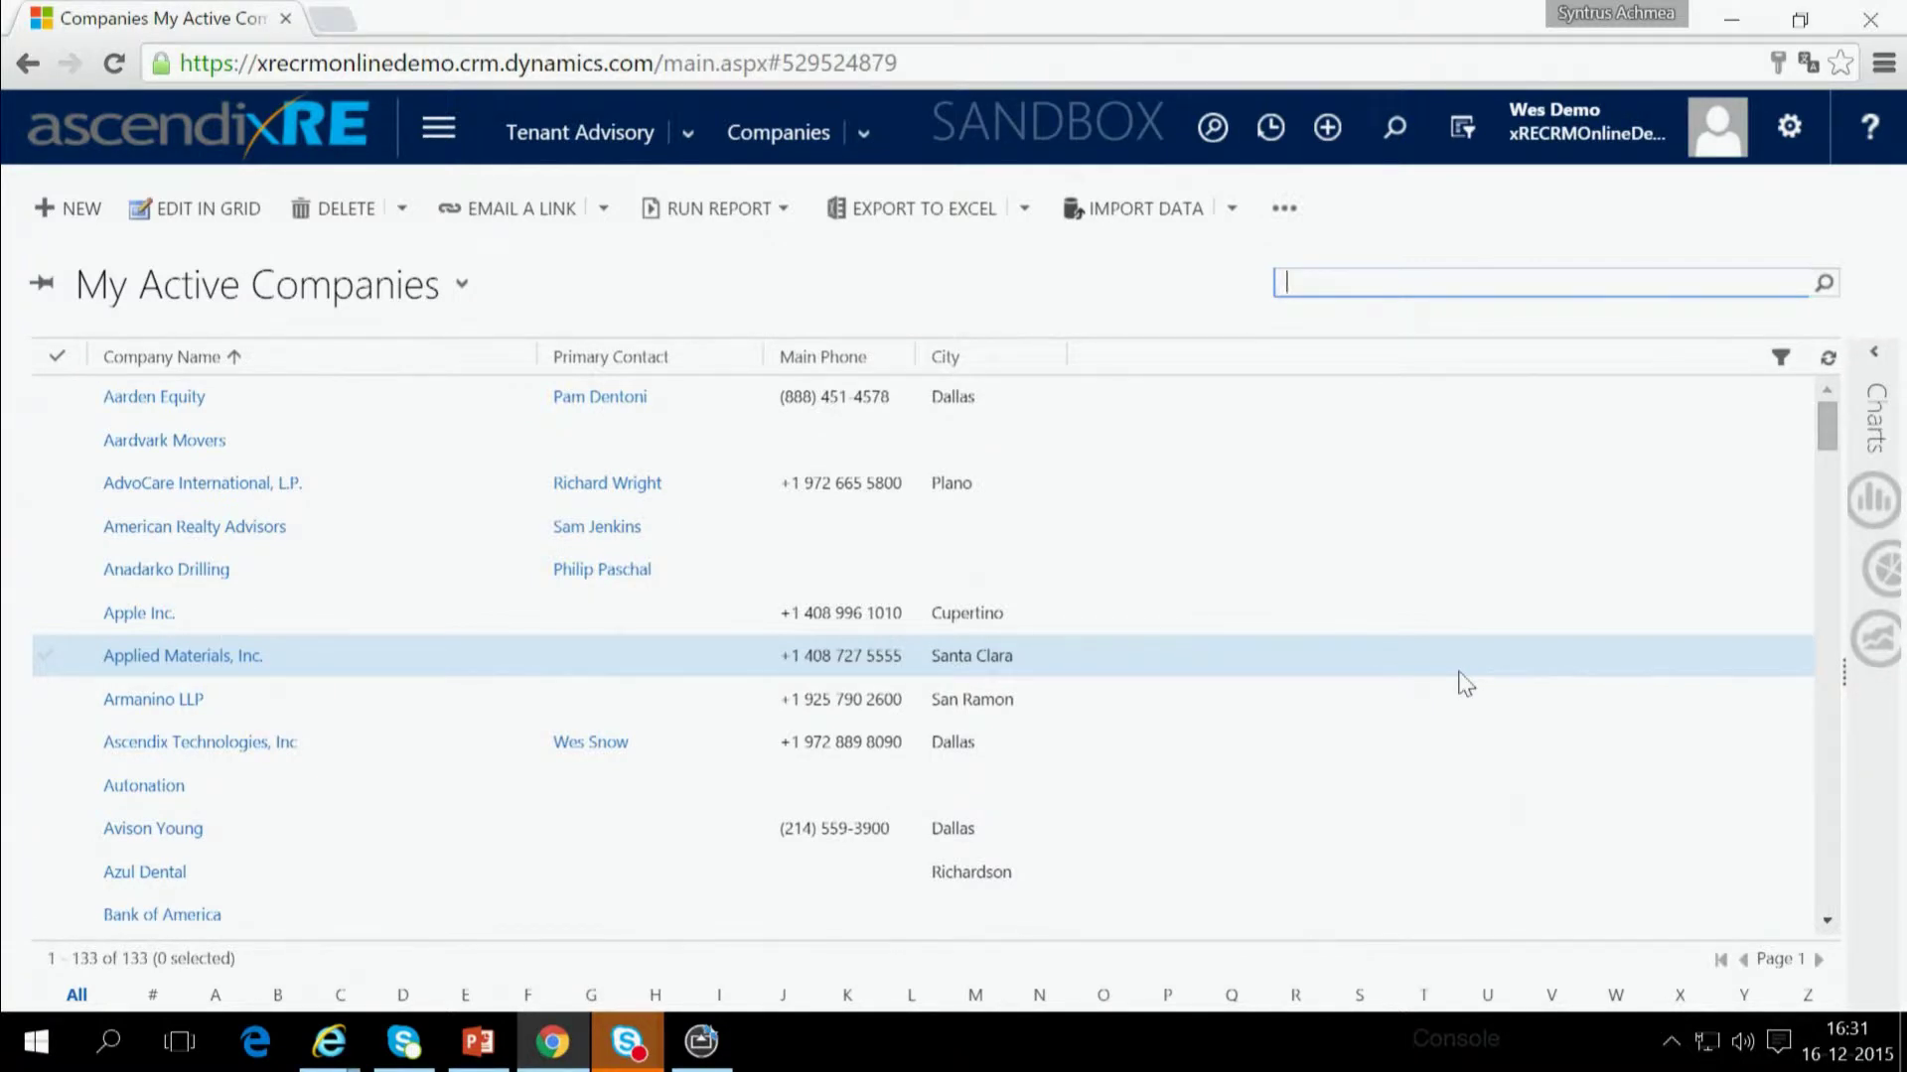
- Open the Companies list in the Tenant Advisory area
{"action": "left_click", "coordinate": [443, 129]}
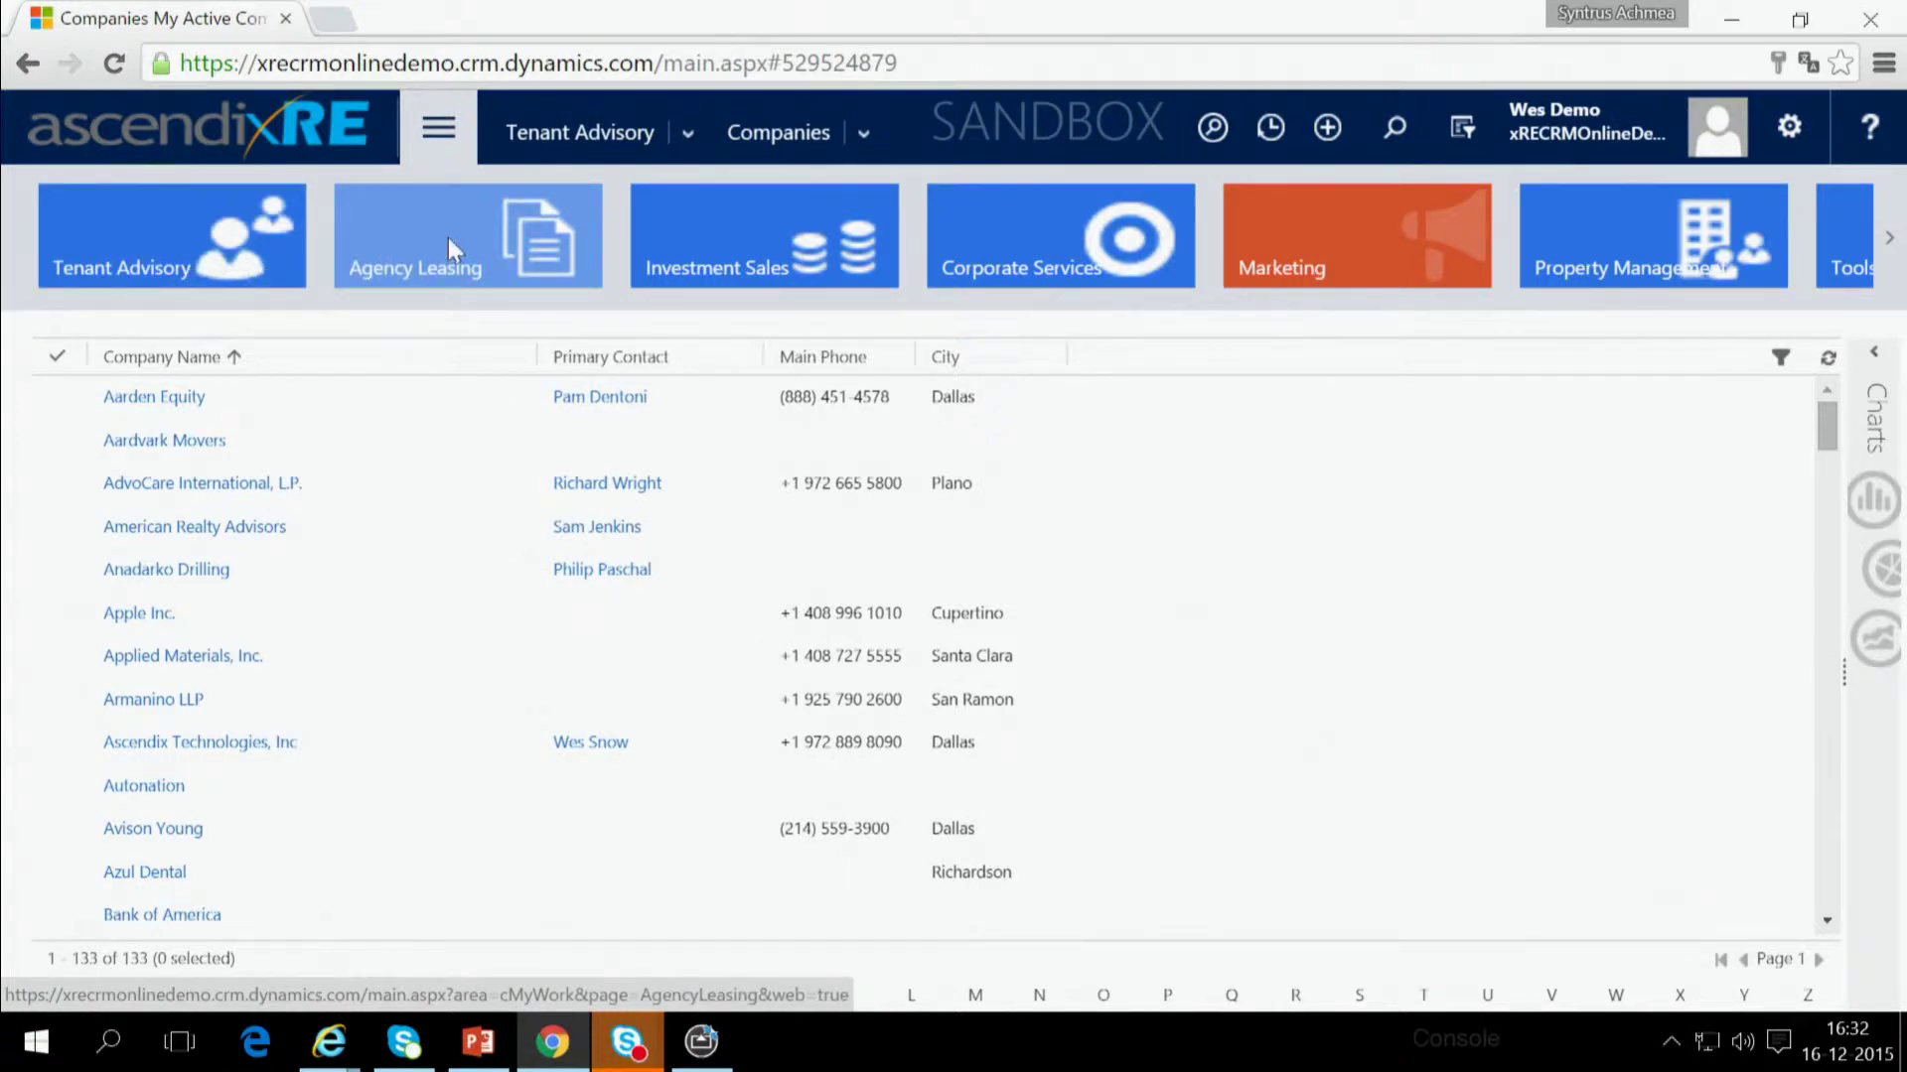
{"action": "left_click", "coordinate": [220, 249]}
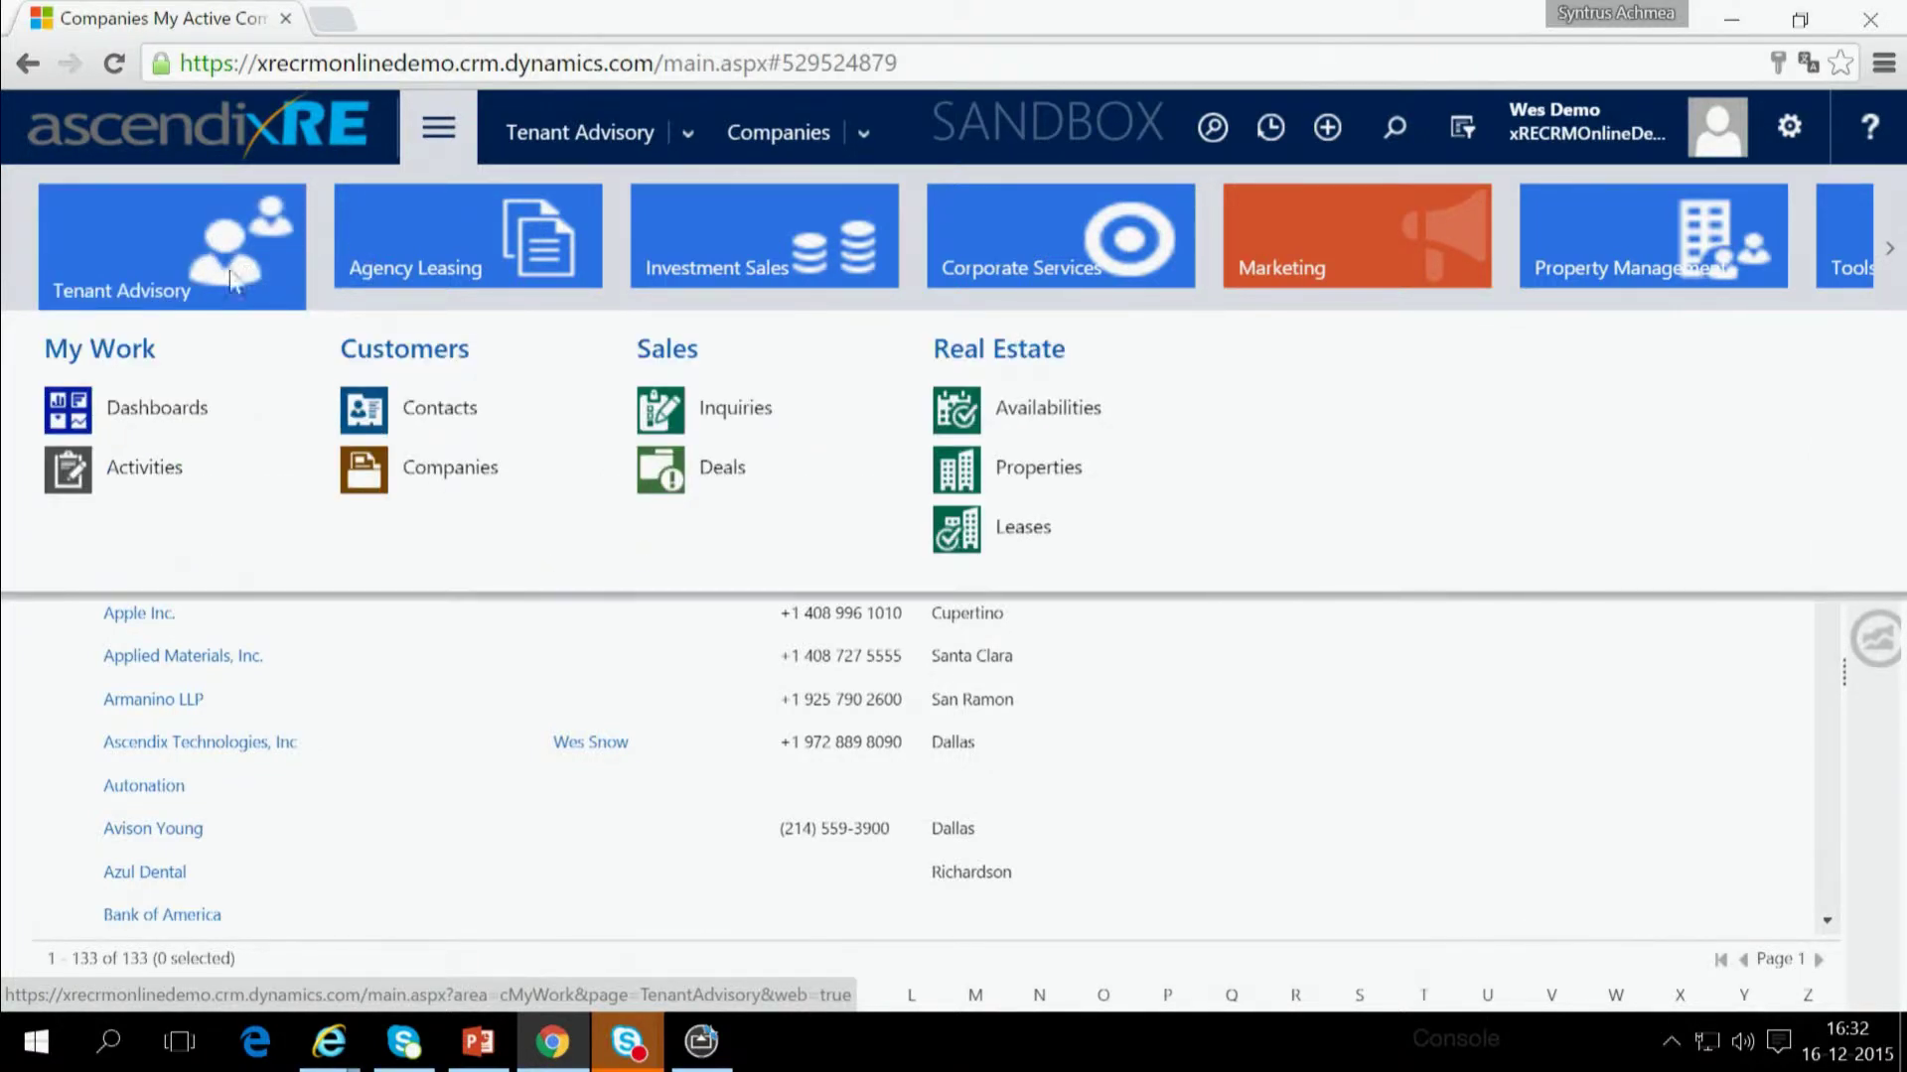
{"action": "left_click", "coordinate": [418, 475]}
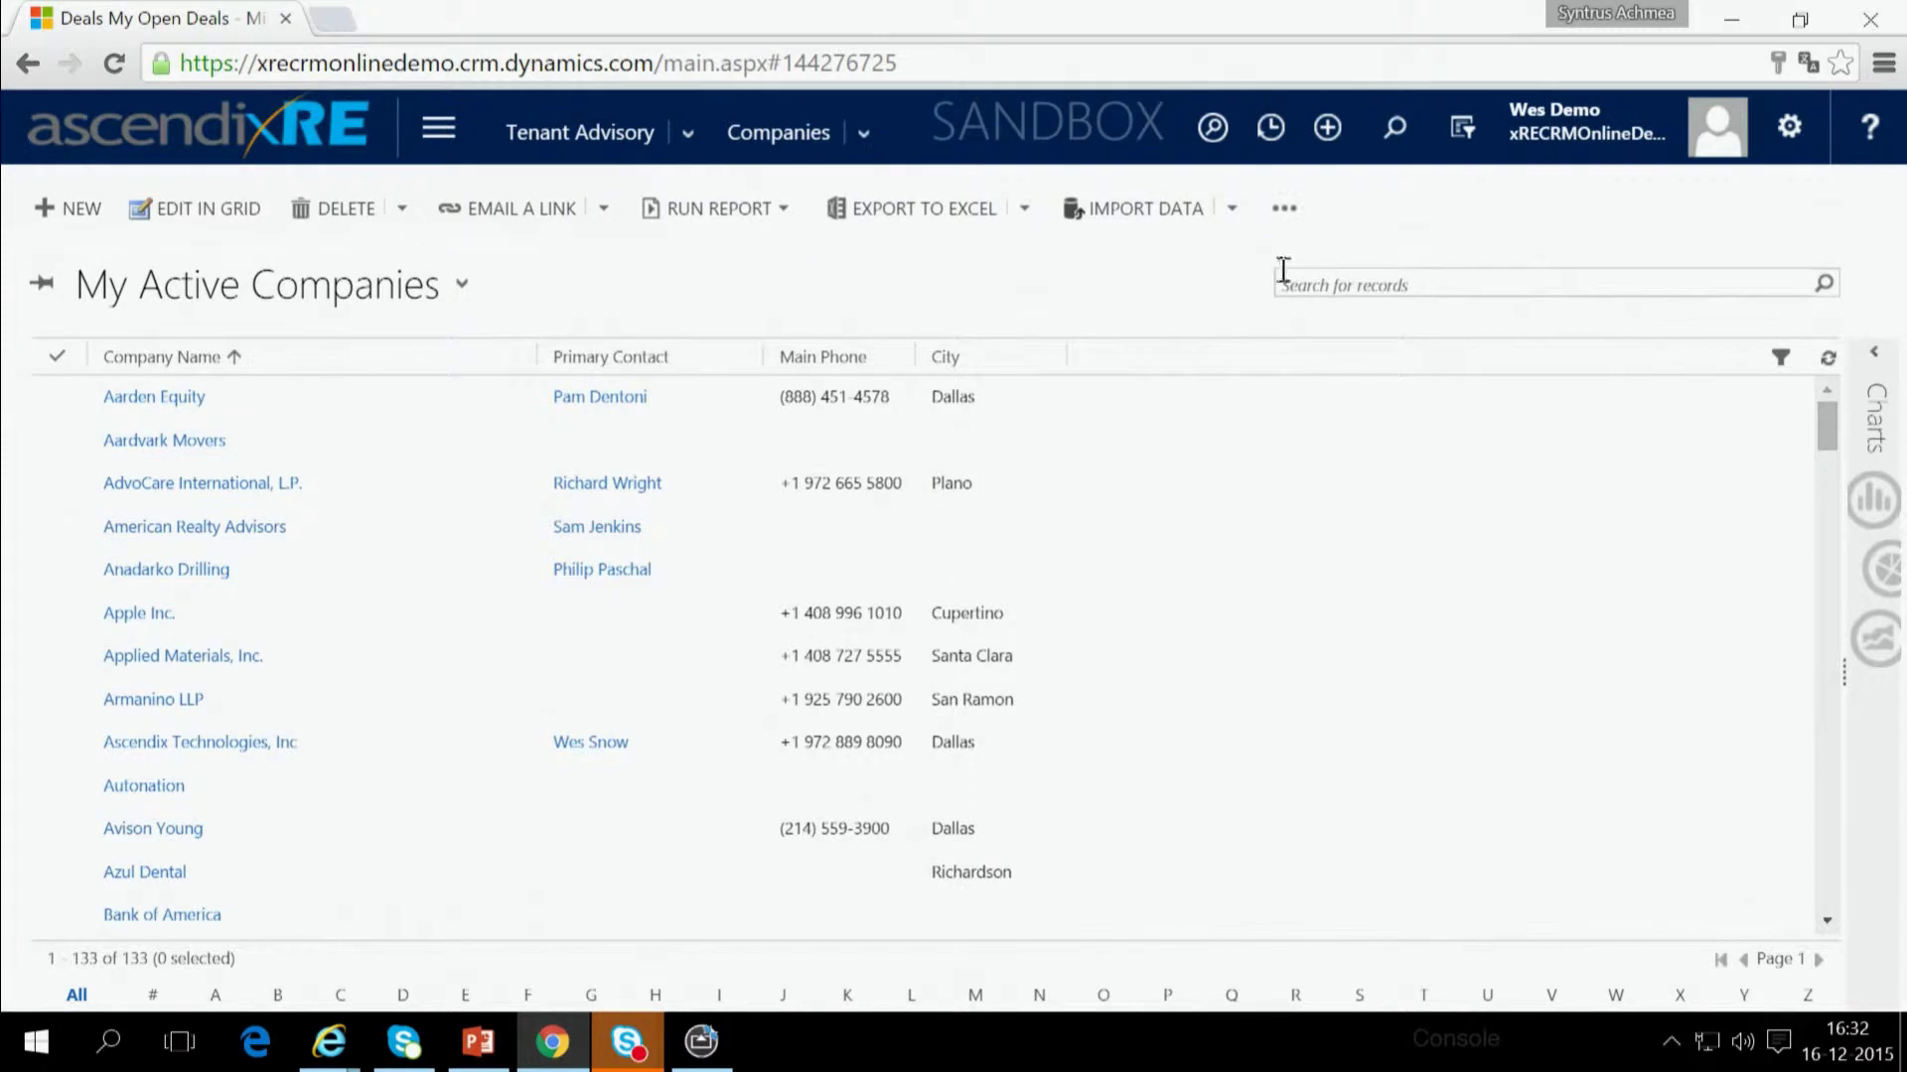
{"action": "left_click", "coordinate": [1323, 289]}
{"action": "type", "text": "infinit"}
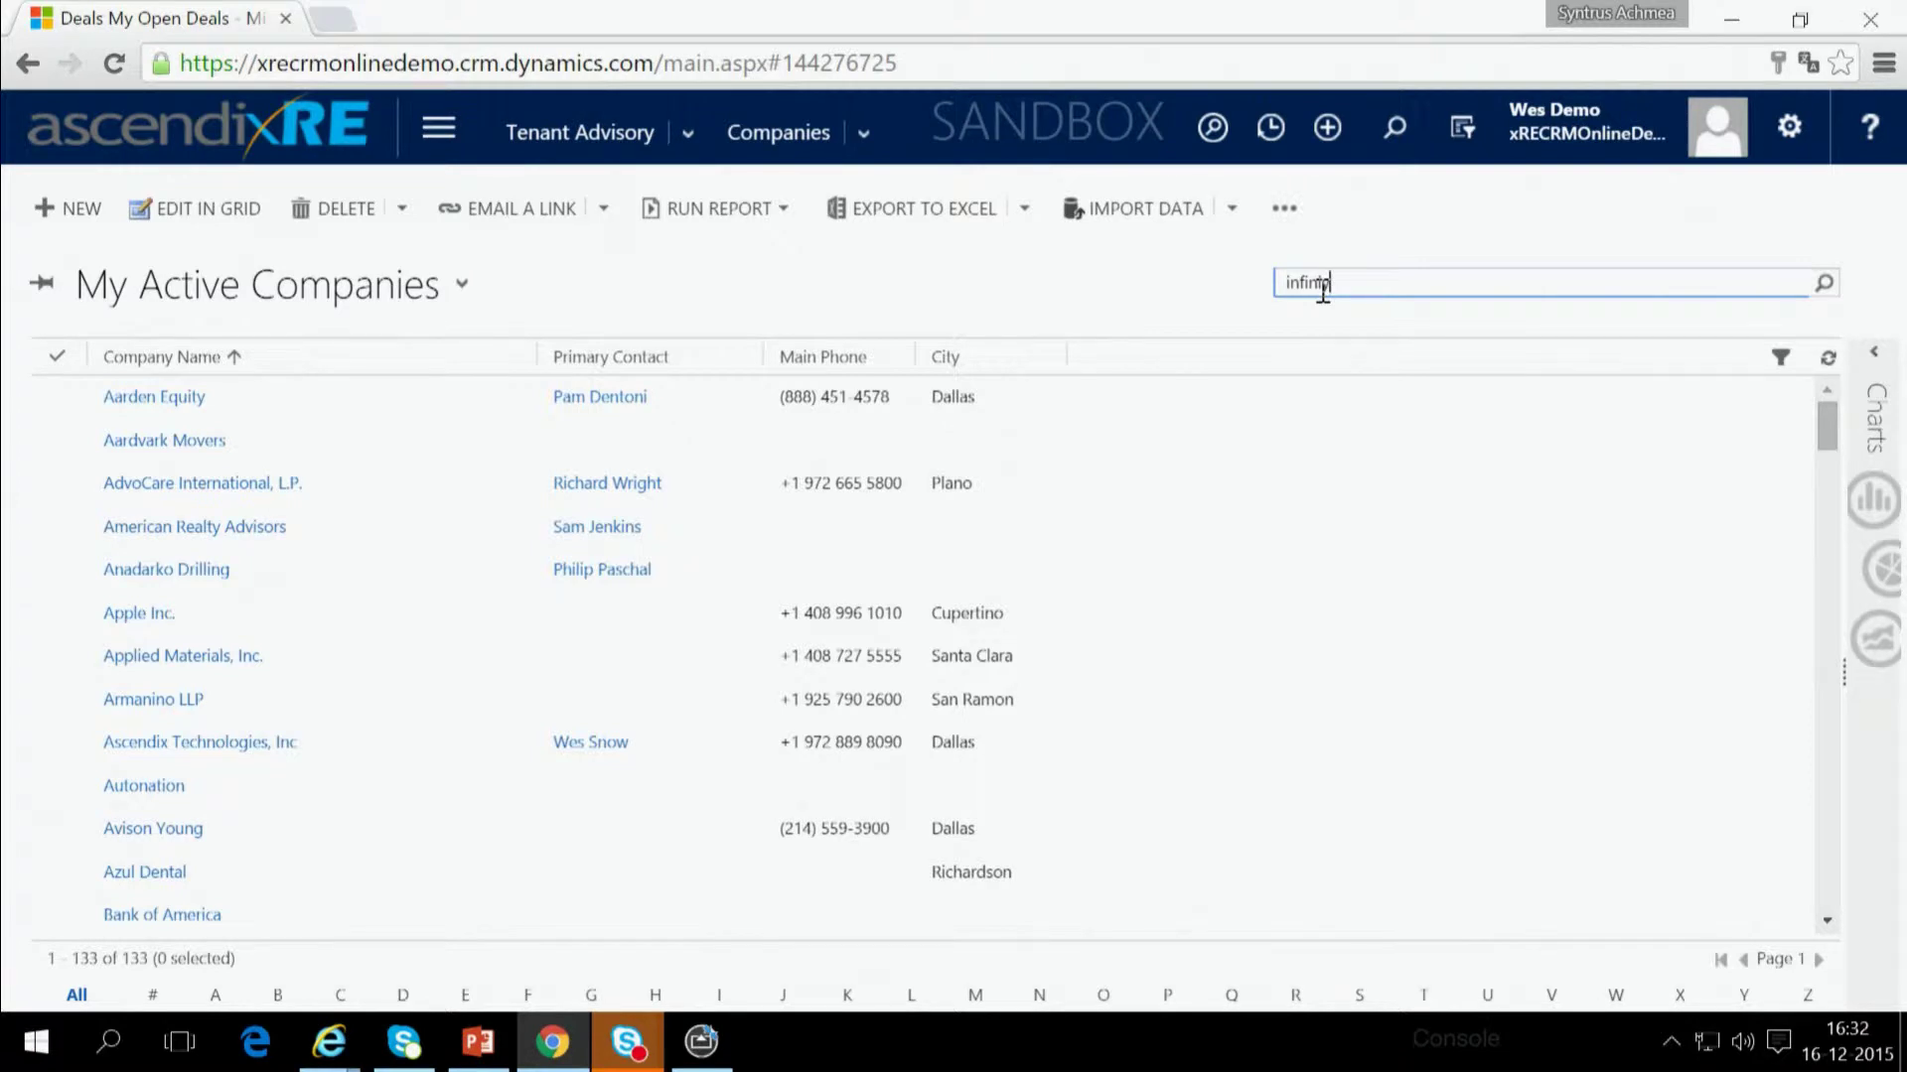
{"action": "type", "text": "y"}
{"action": "key", "text": "Return"}
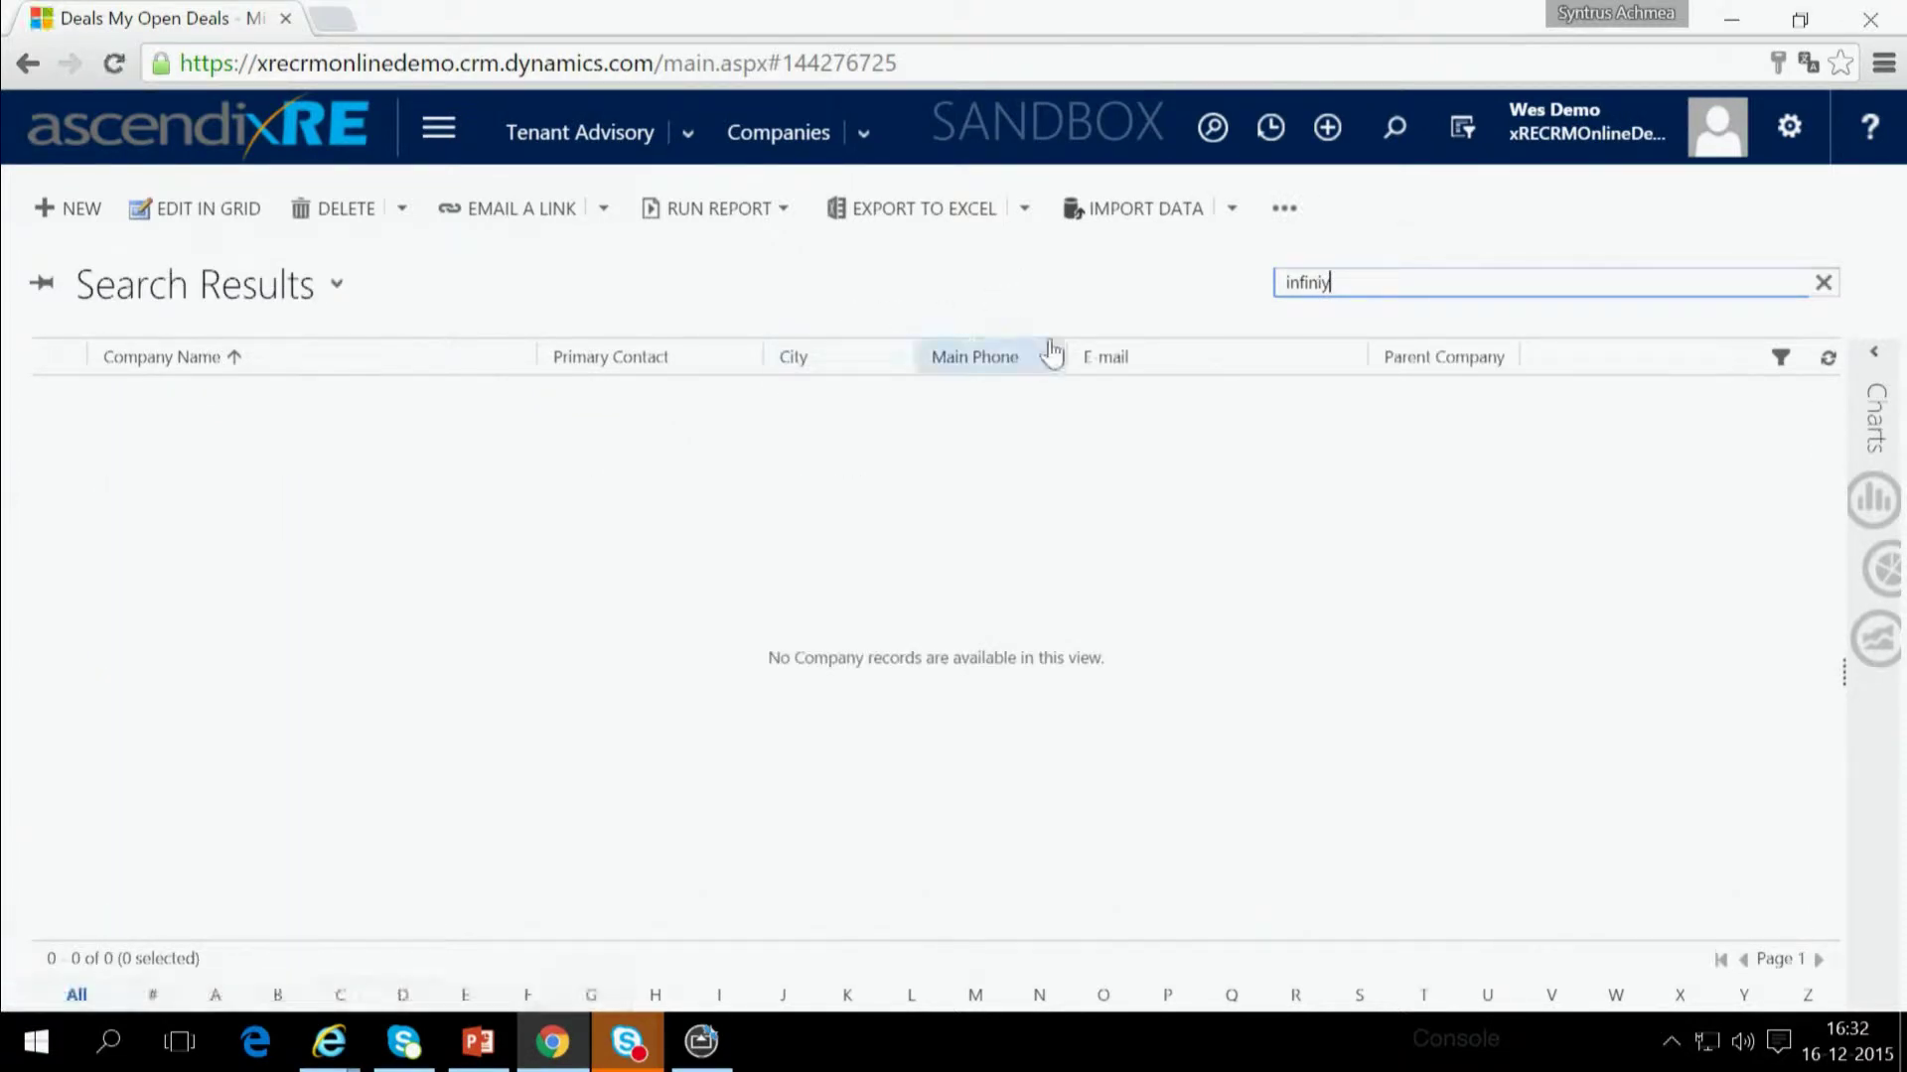
- Search the companies for "infinity" and open the Infinity Info Systems Corp. record
{"action": "left_click_drag", "start_coordinate": [1340, 285], "coordinate": [1180, 303]}
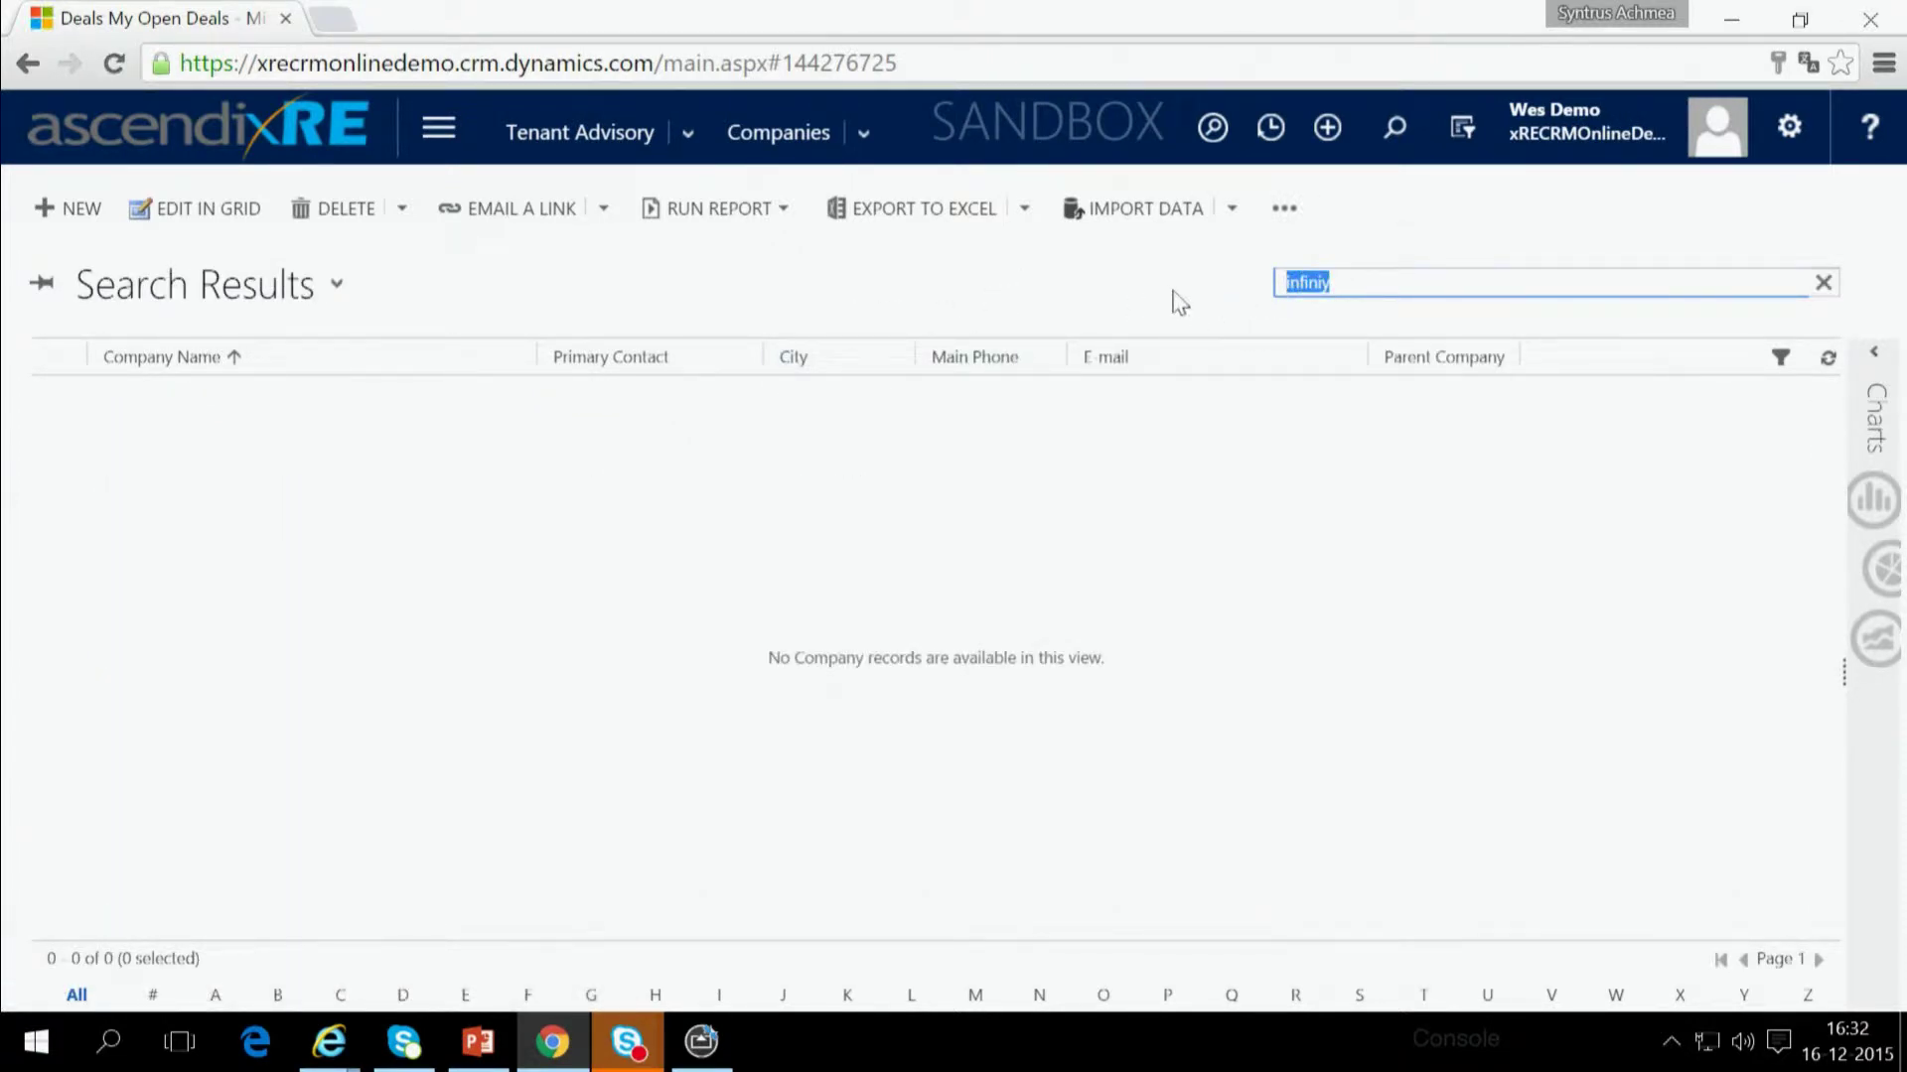
{"action": "type", "text": "infinity"}
{"action": "key", "text": "Return"}
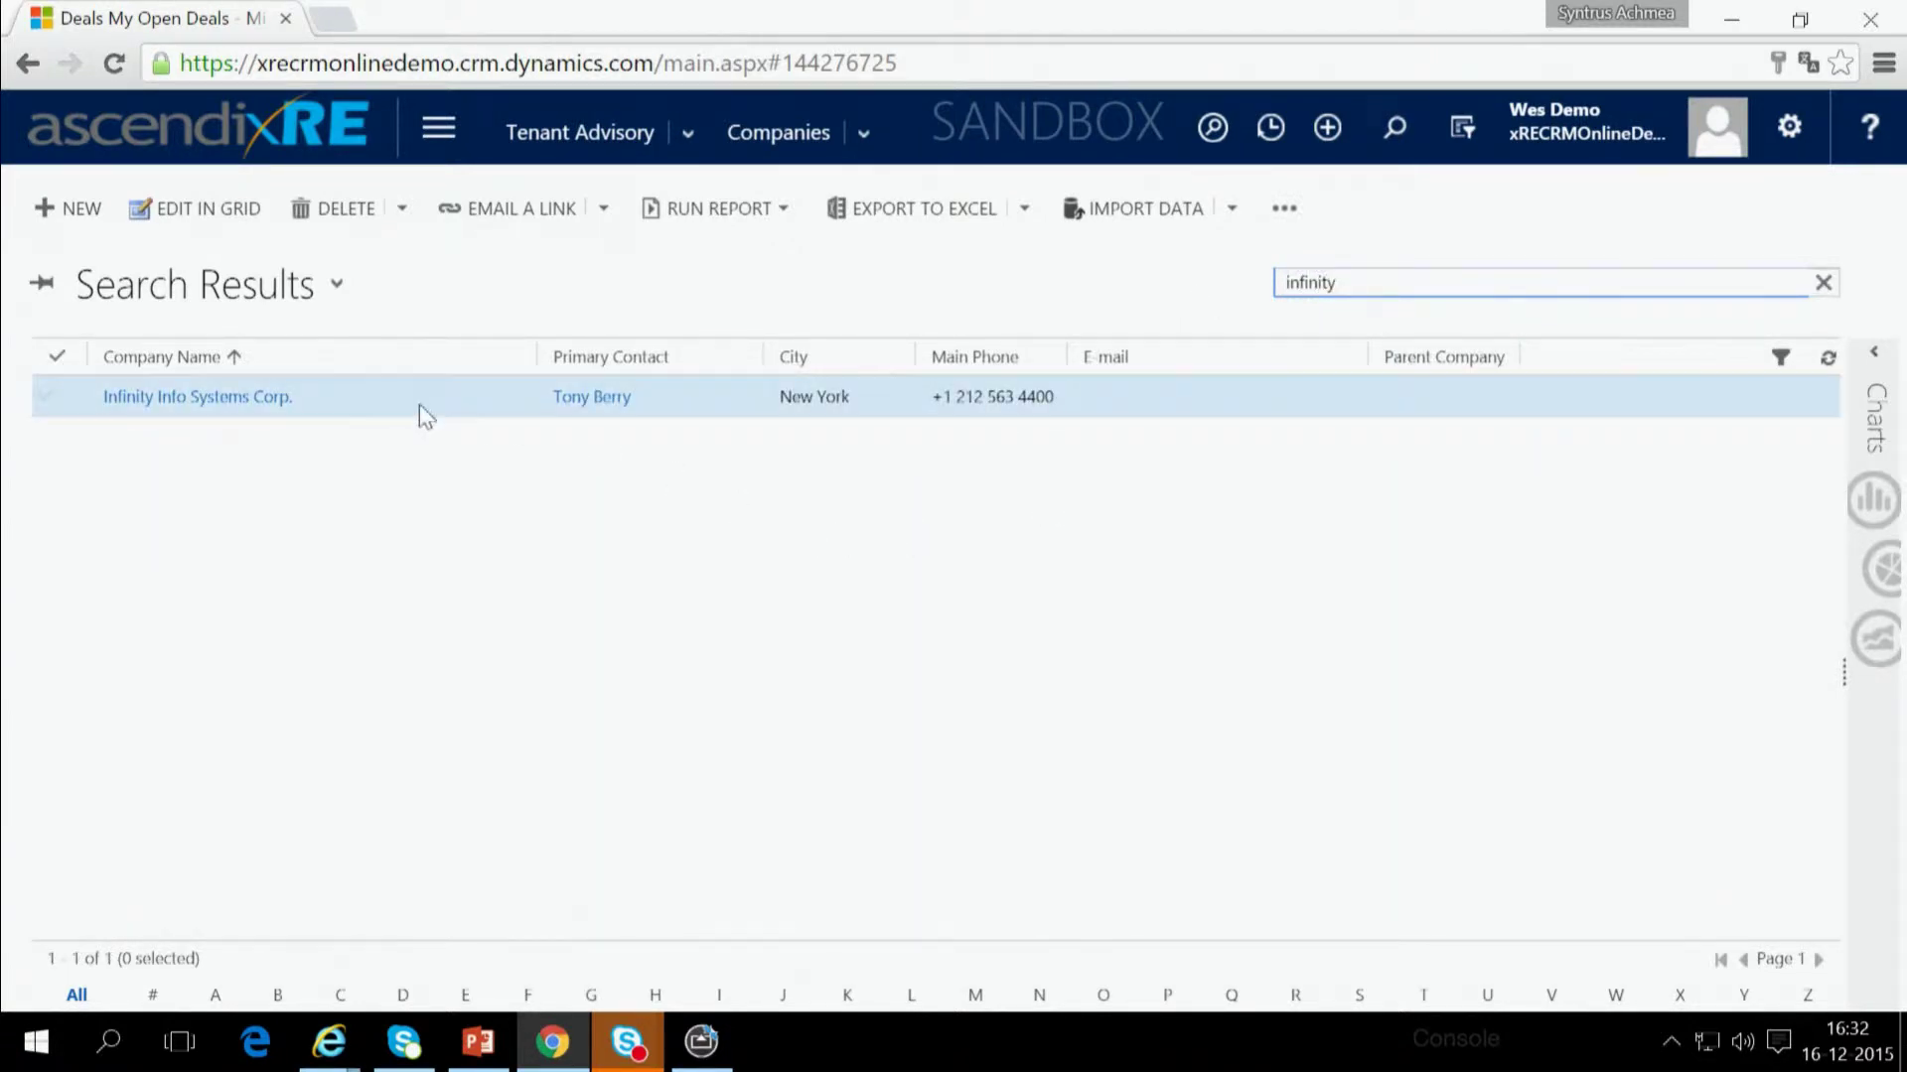
{"action": "double_click", "coordinate": [414, 403]}
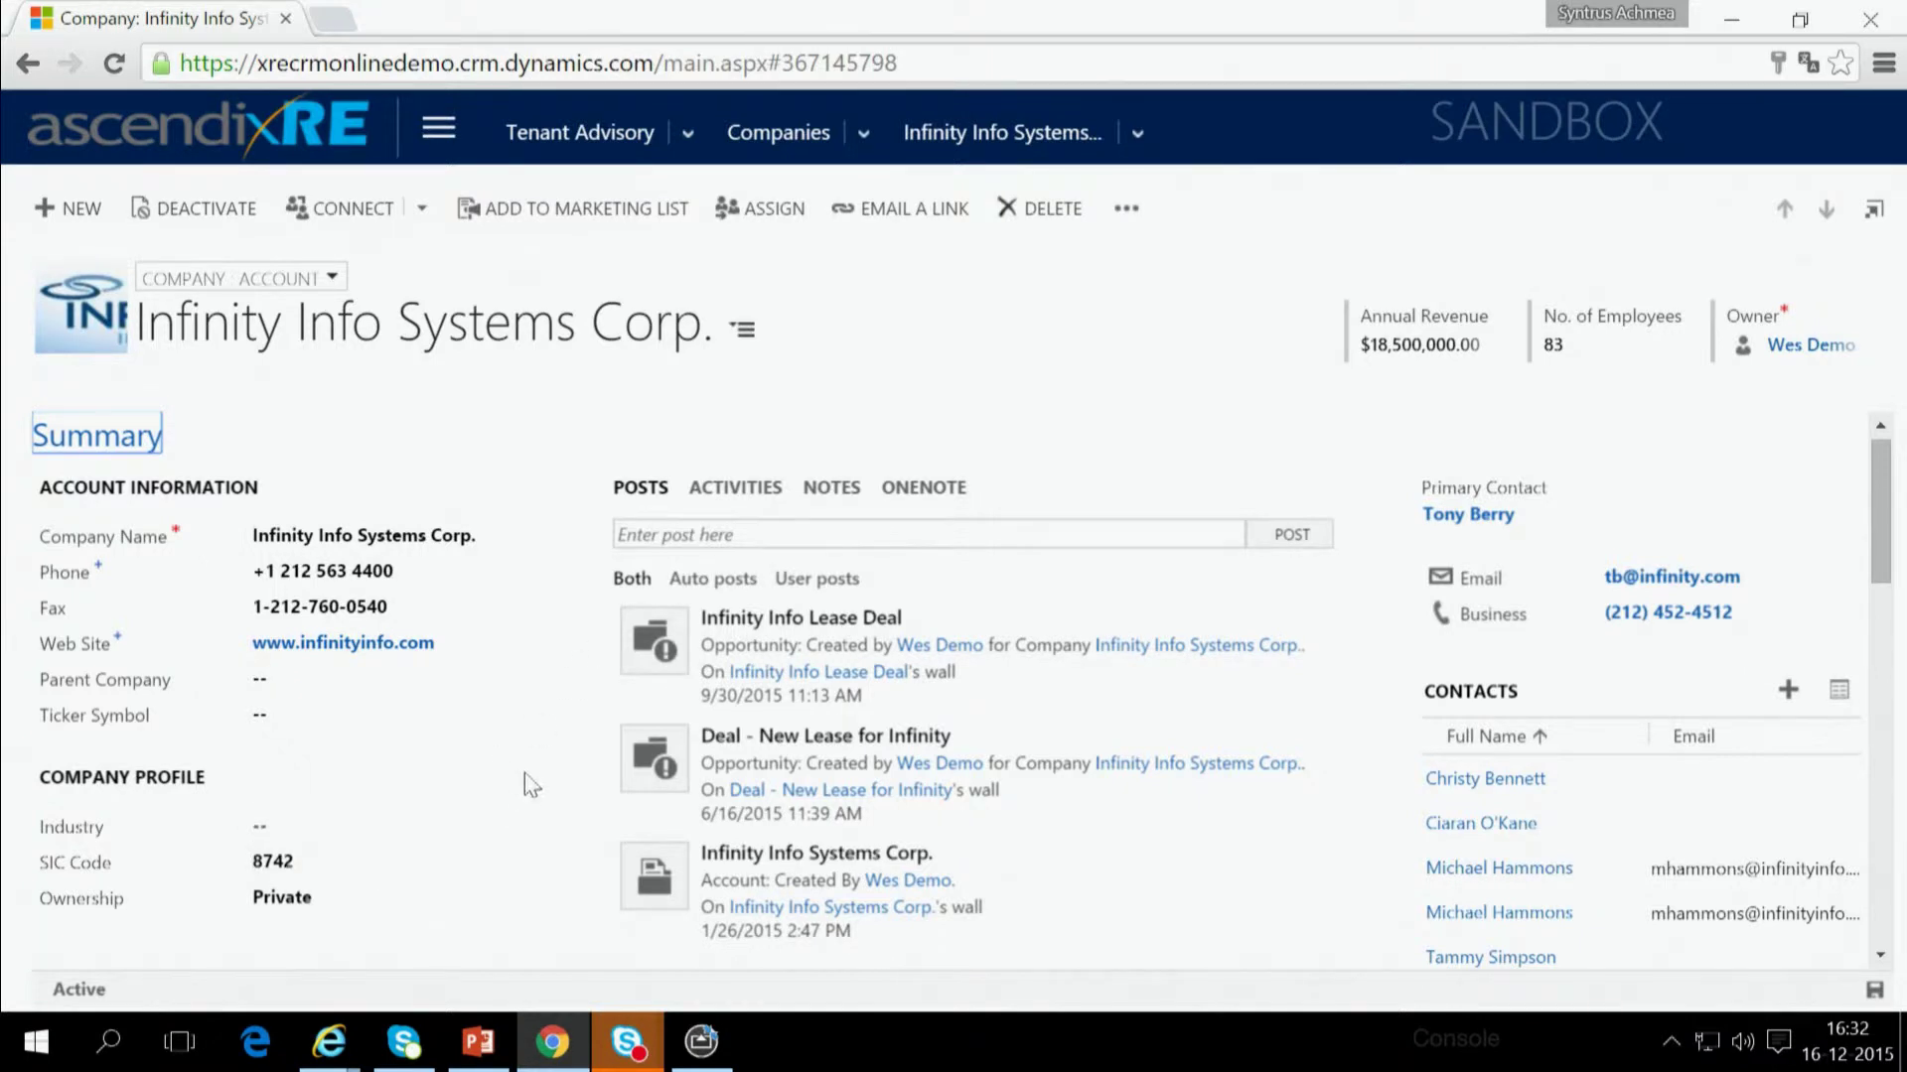
- Review the company's summary, including its profile, address, map, contacts and recent deals
{"action": "scroll", "coordinate": [546, 734], "scroll_direction": "down", "scroll_amount": 3}
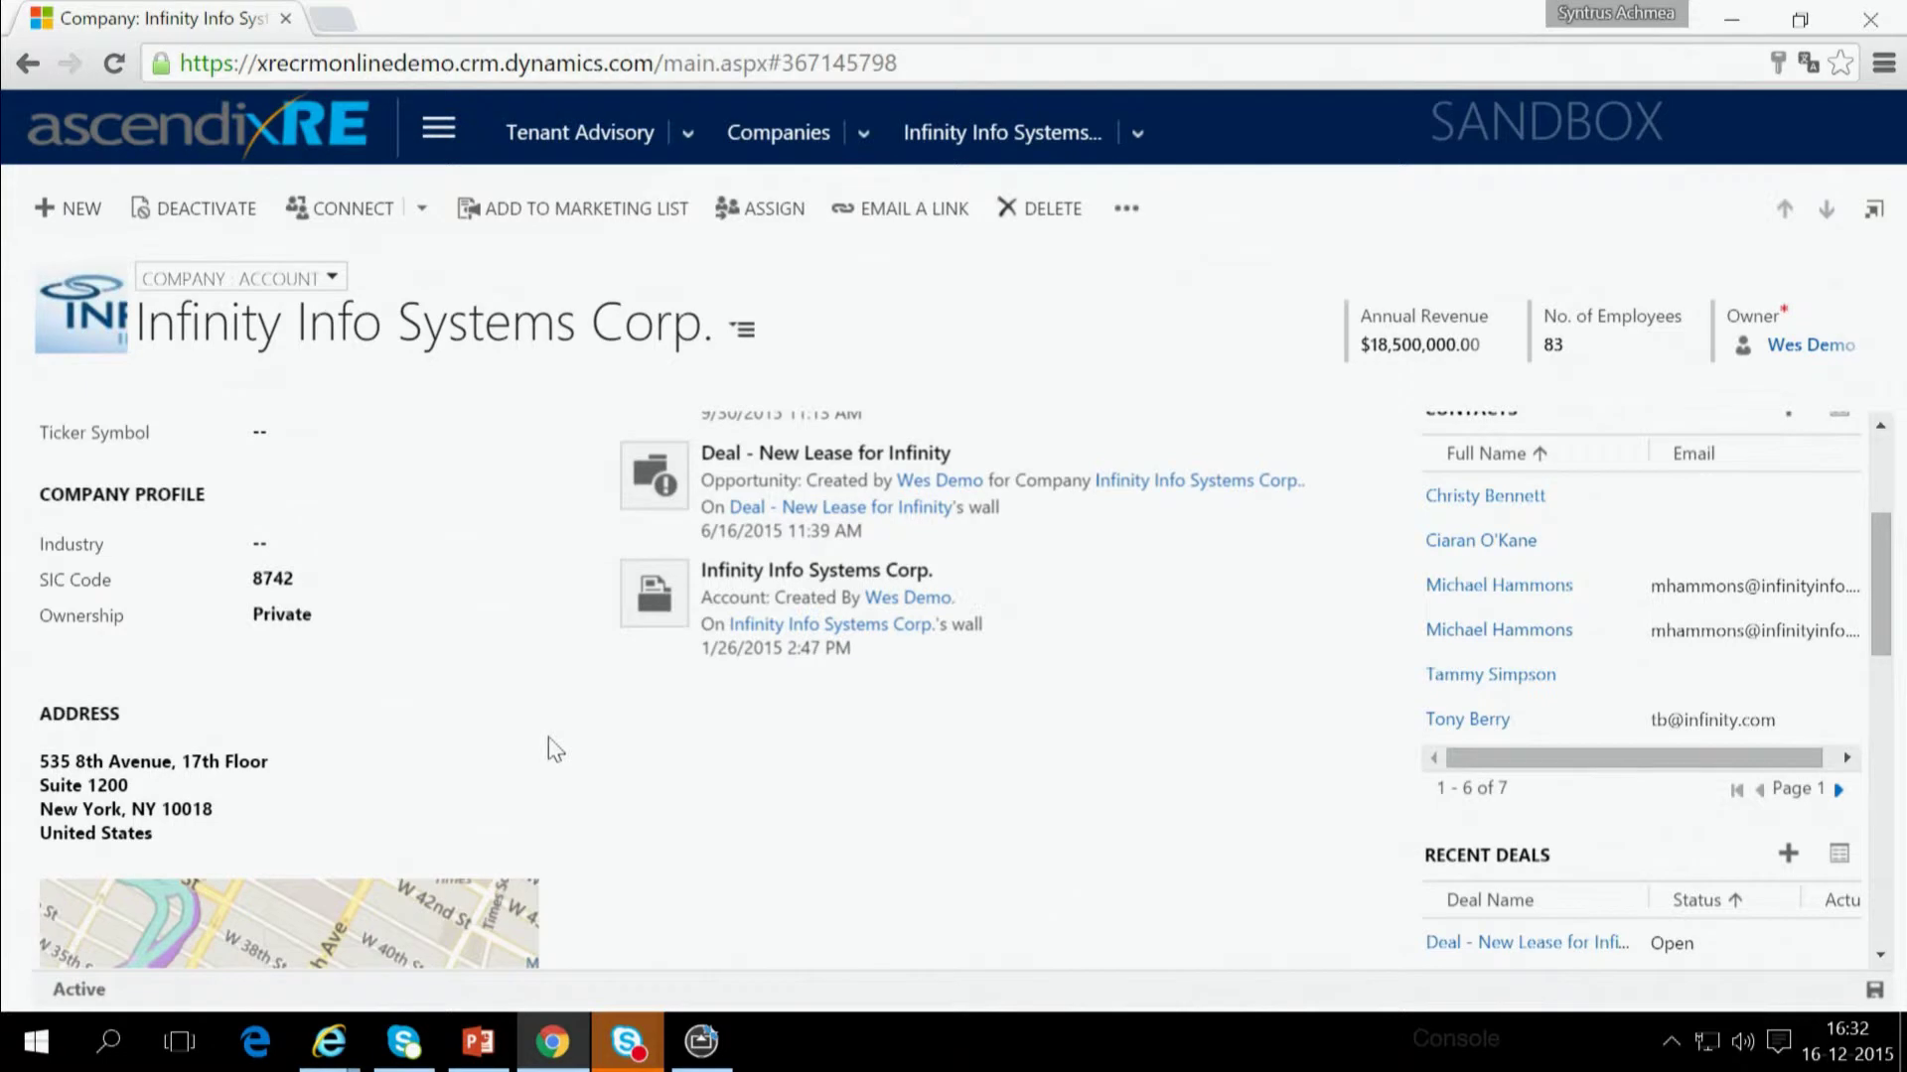
{"action": "scroll", "coordinate": [583, 802], "scroll_direction": "down", "scroll_amount": 2}
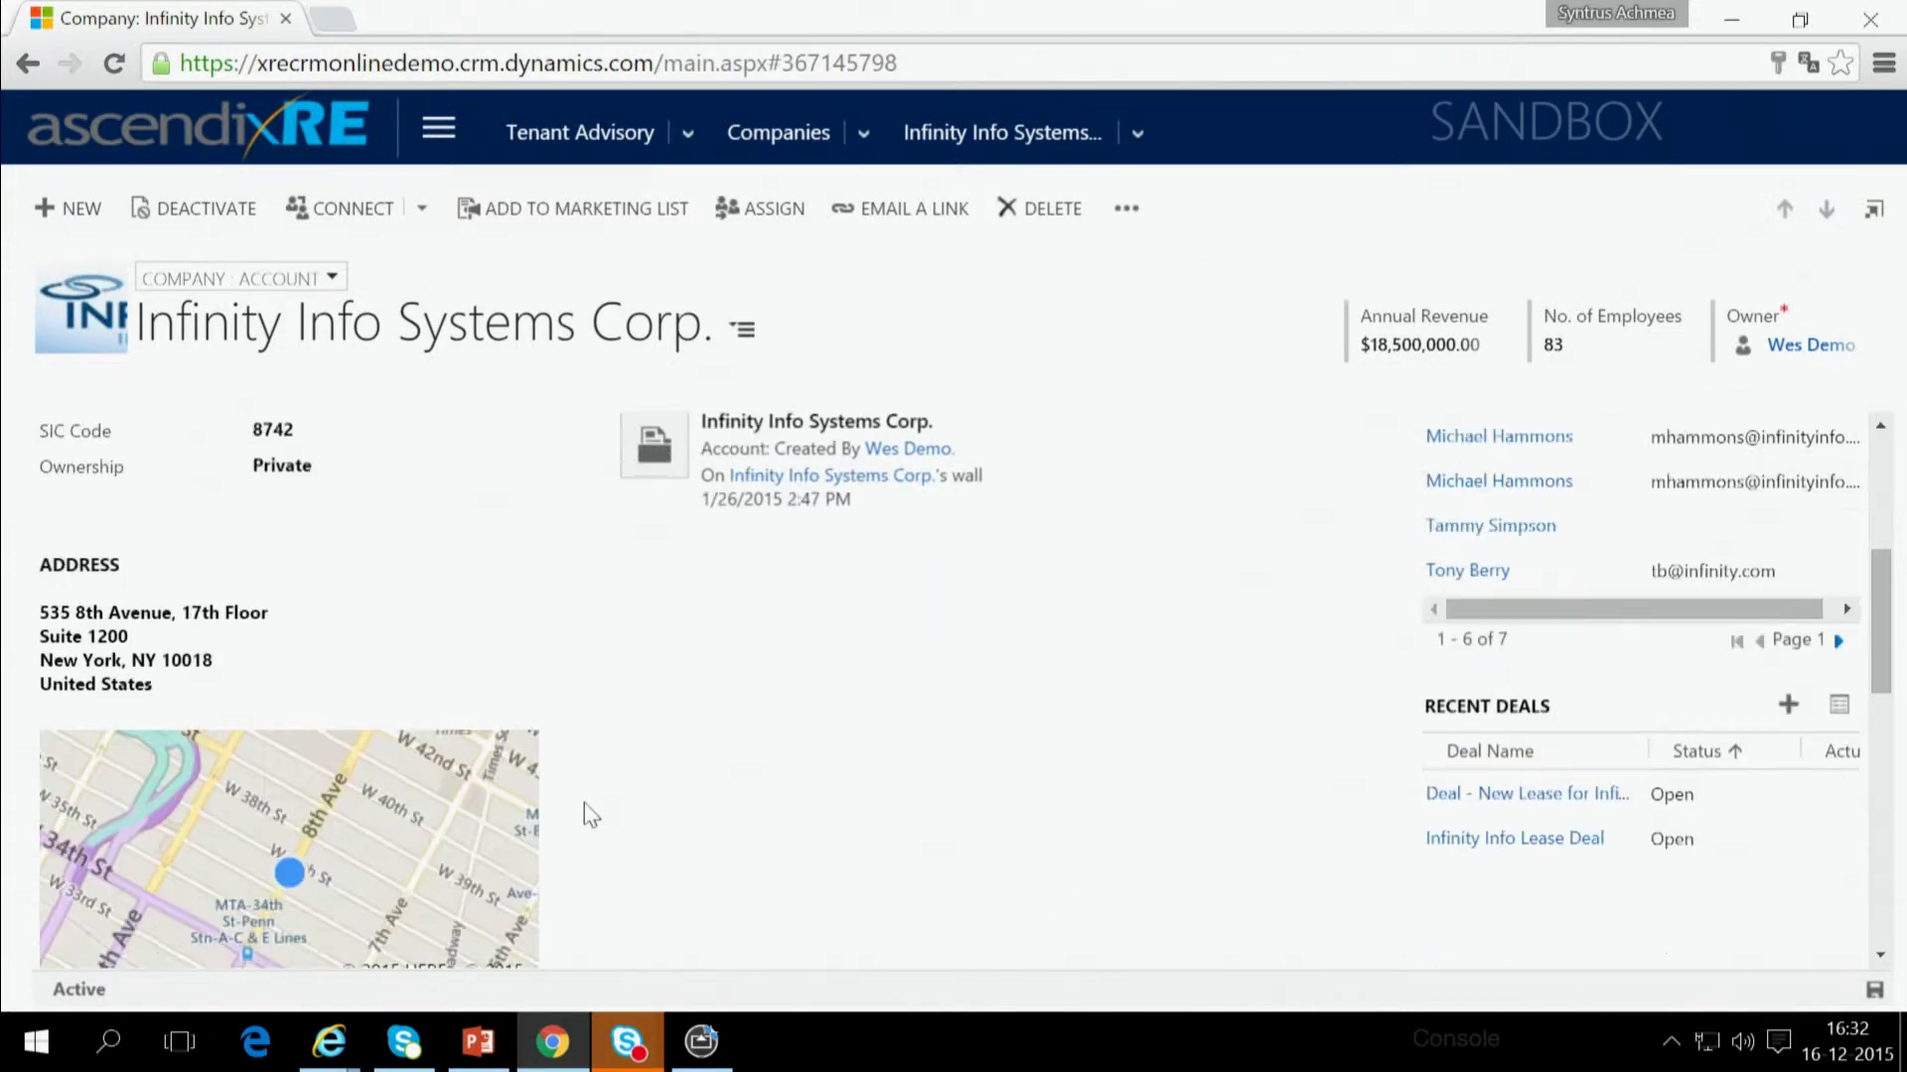
{"action": "scroll", "coordinate": [582, 805], "scroll_direction": "up", "scroll_amount": 5}
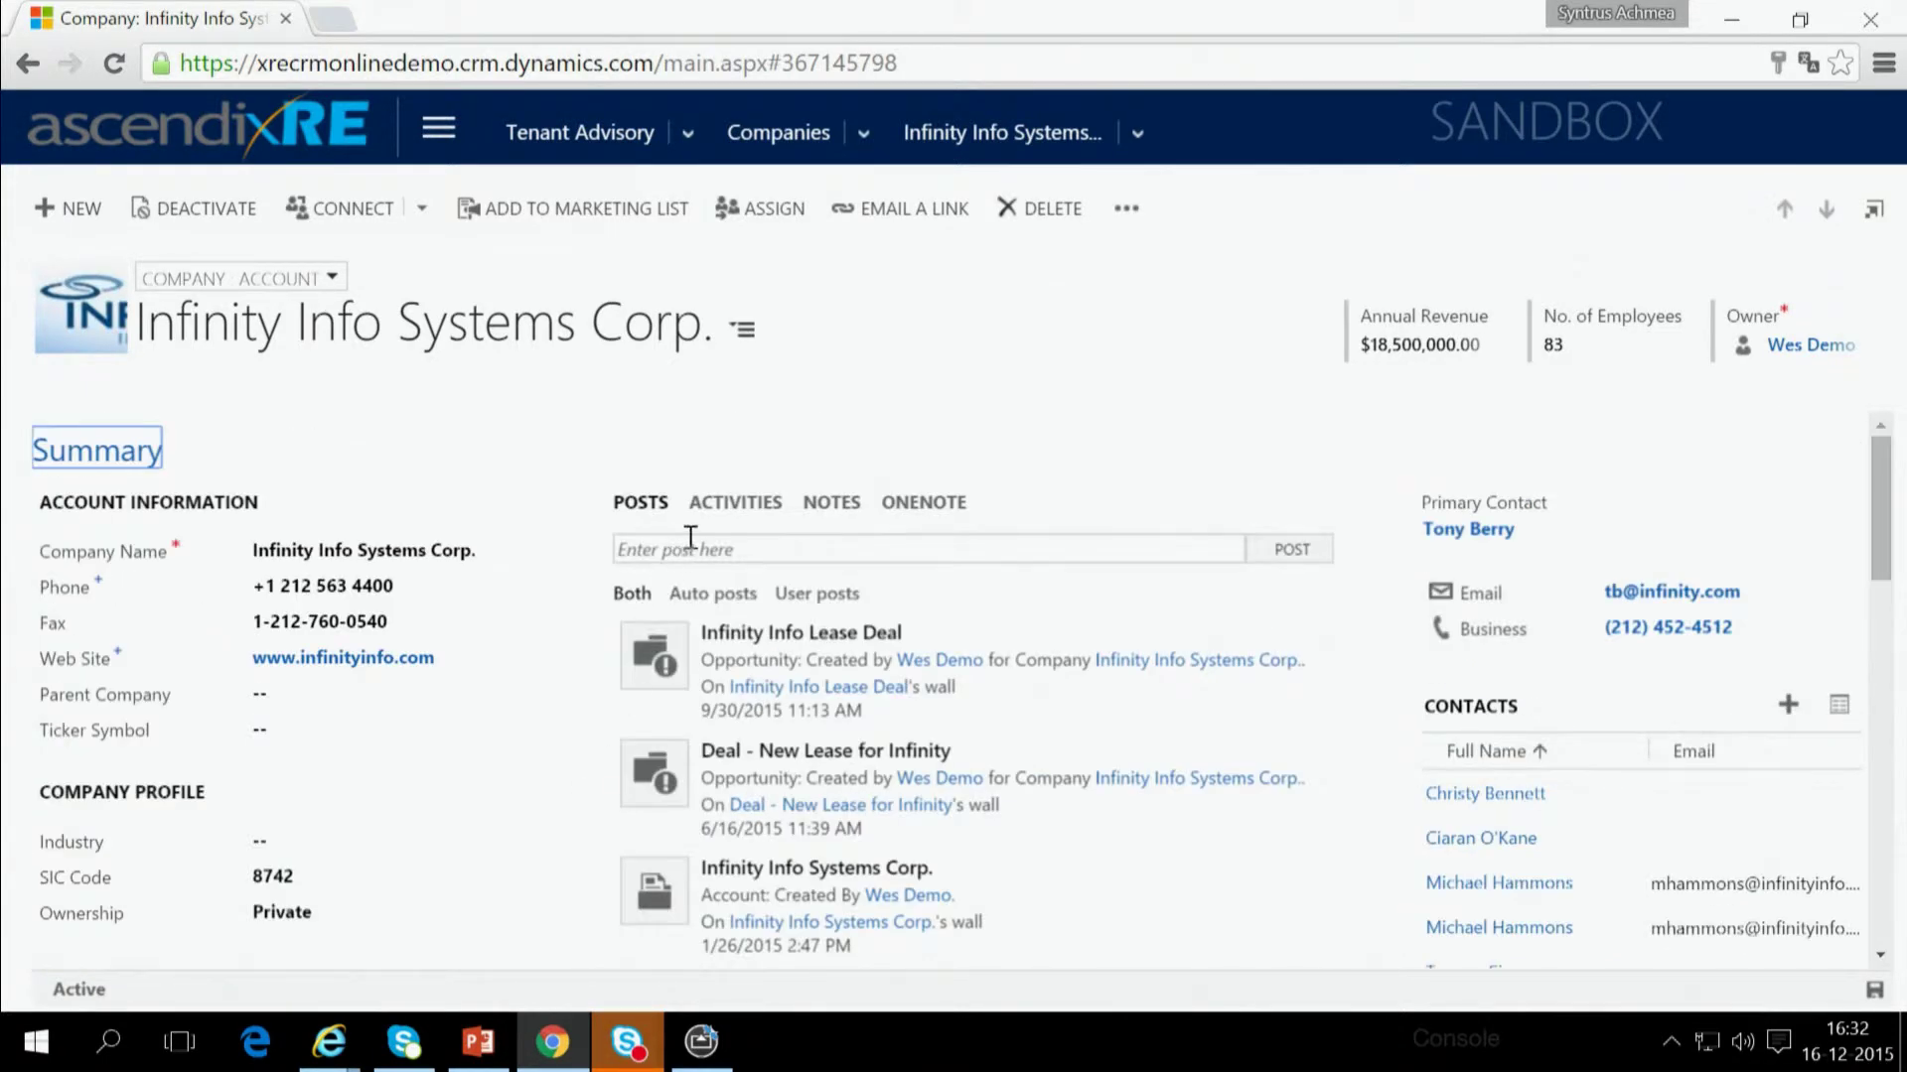
- Show the company's activities and look through the logged calls and e-mails
{"action": "left_click", "coordinate": [715, 506]}
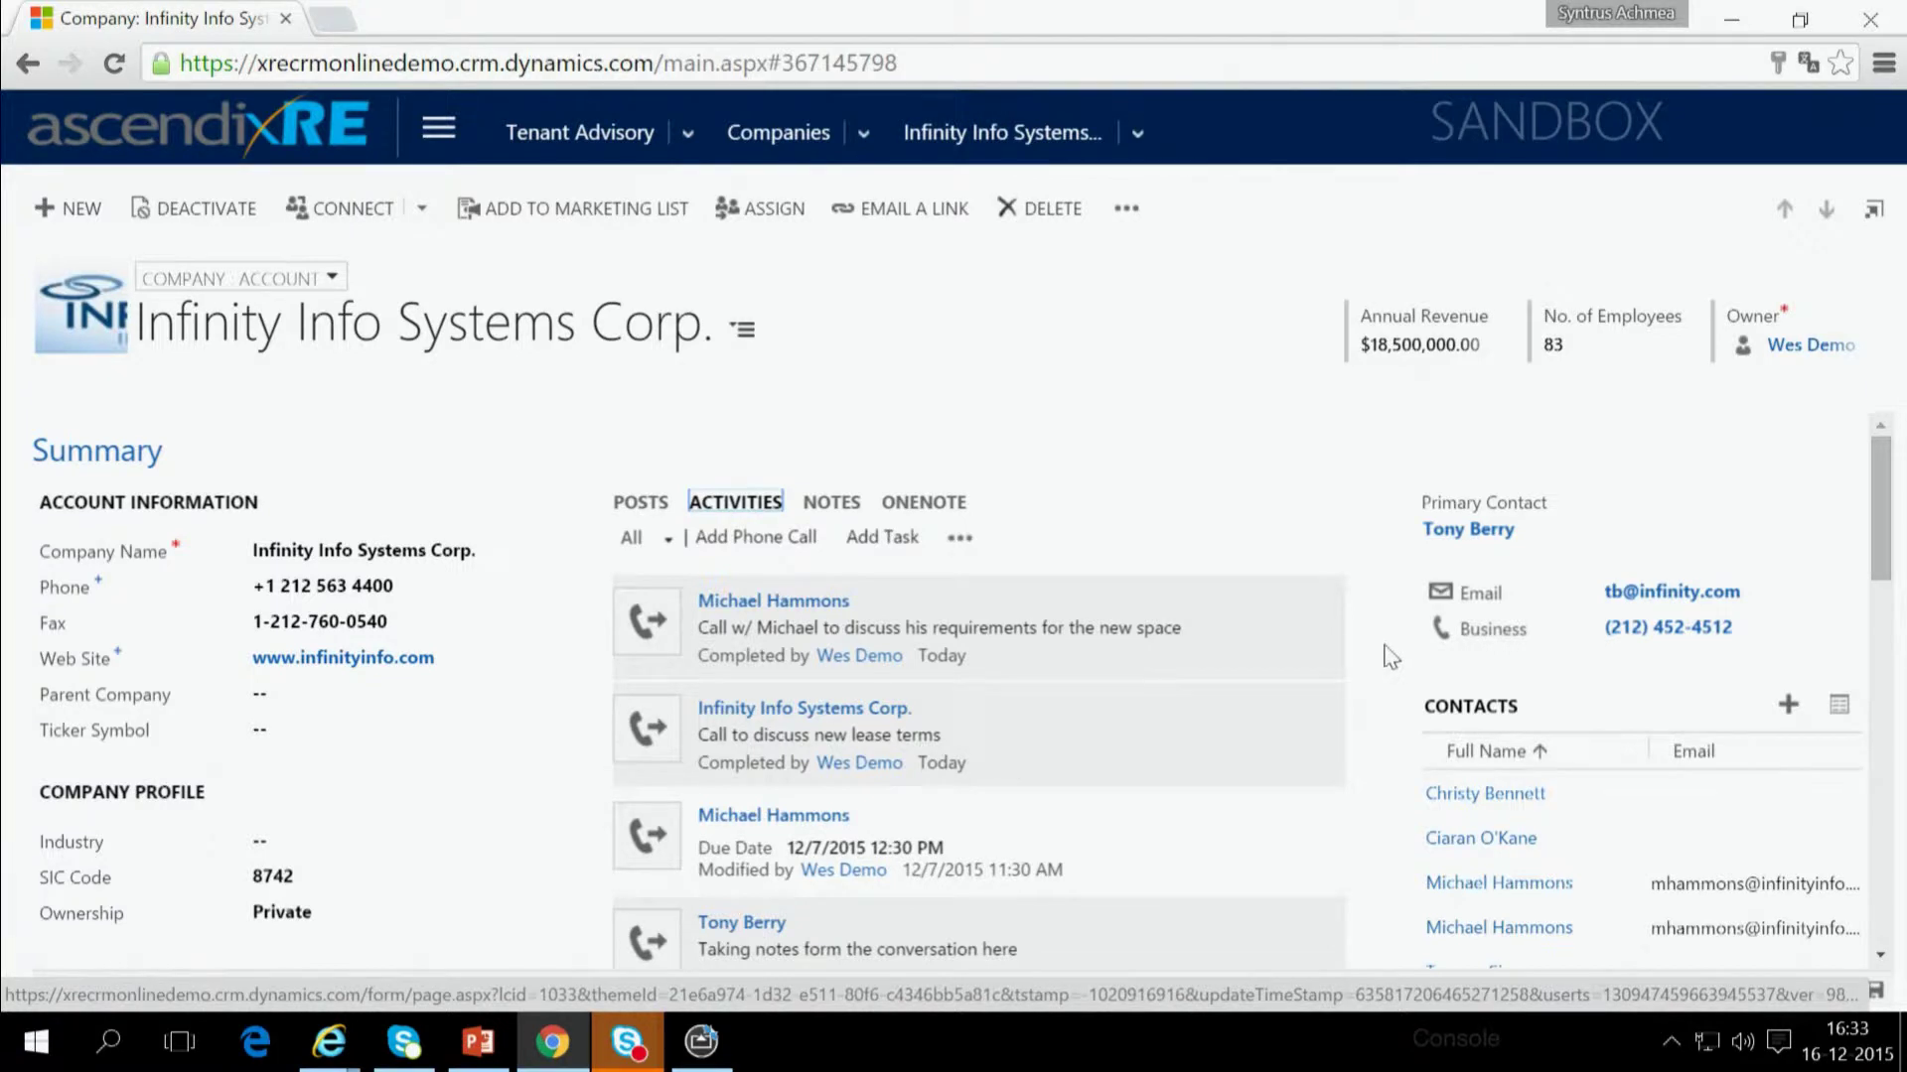
{"action": "scroll", "coordinate": [1393, 656], "scroll_direction": "down", "scroll_amount": 3}
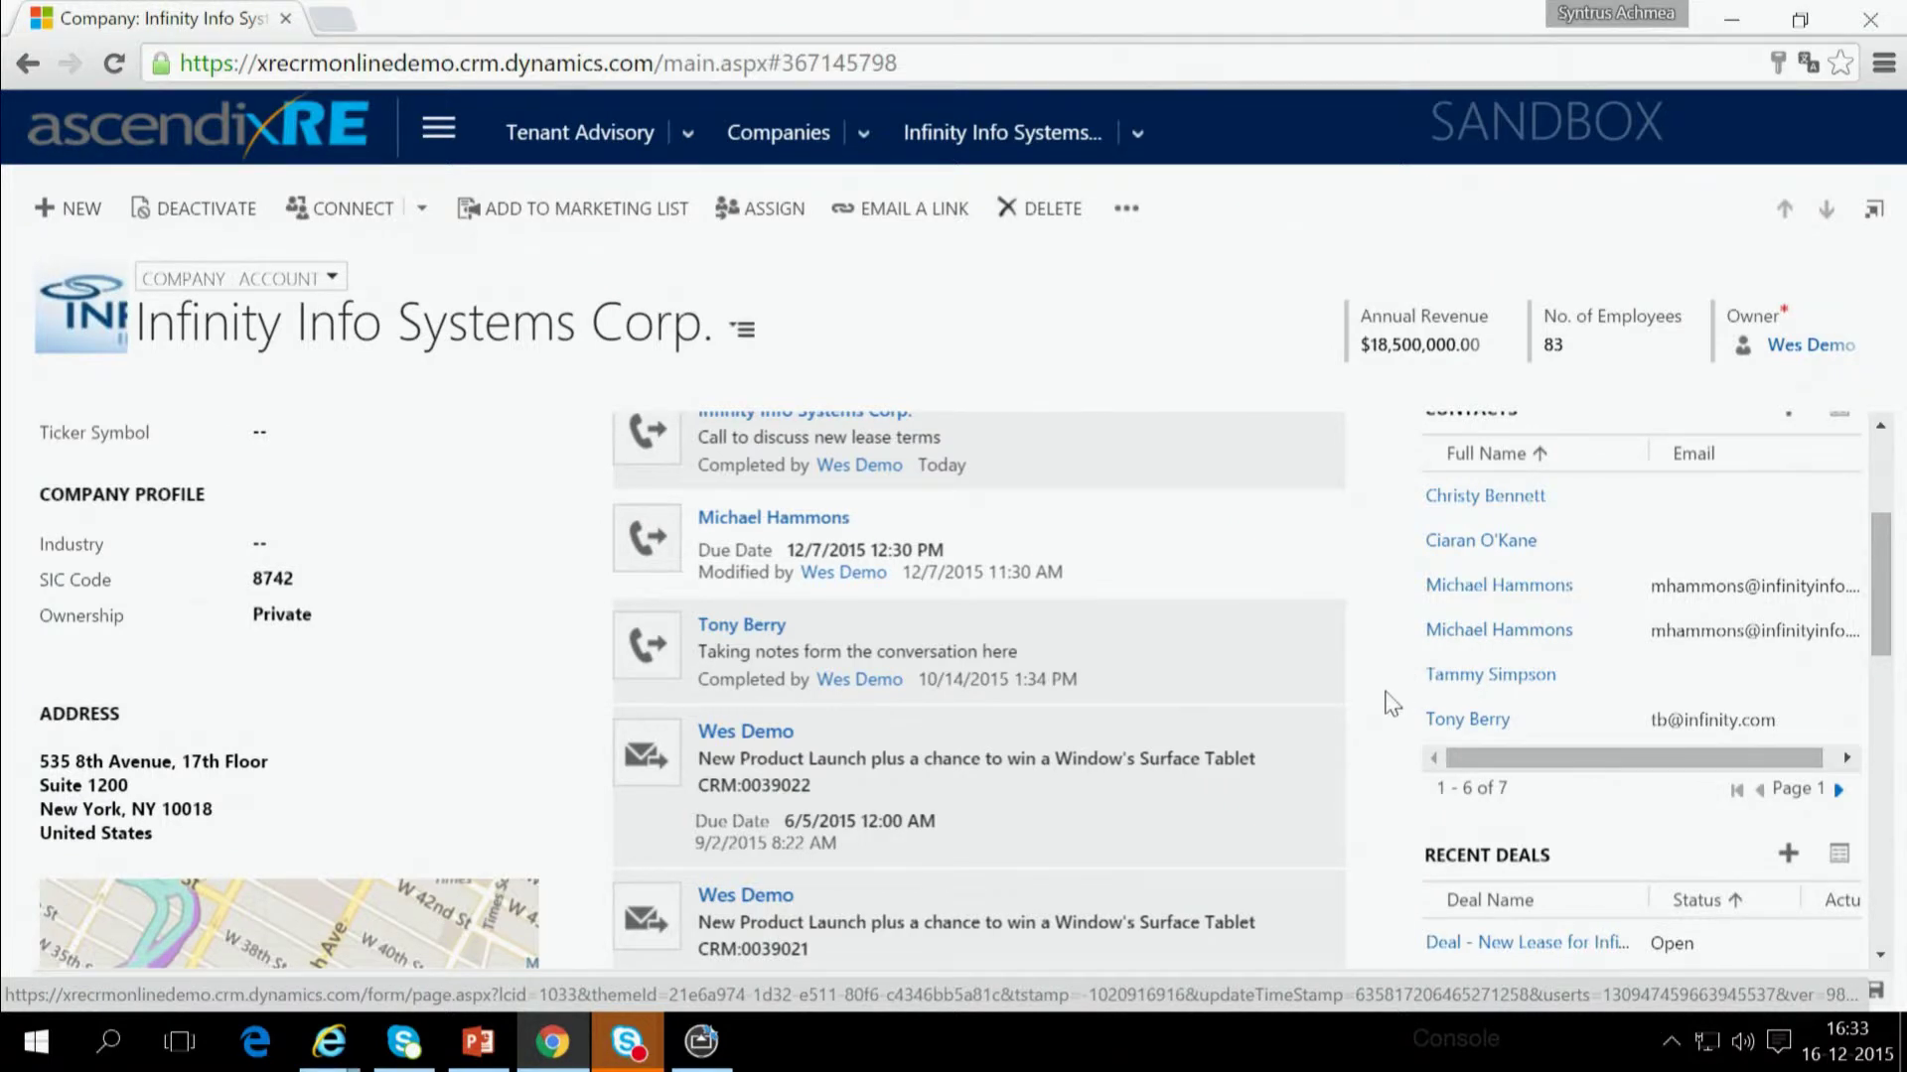
{"action": "scroll", "coordinate": [1390, 701], "scroll_direction": "down", "scroll_amount": 1}
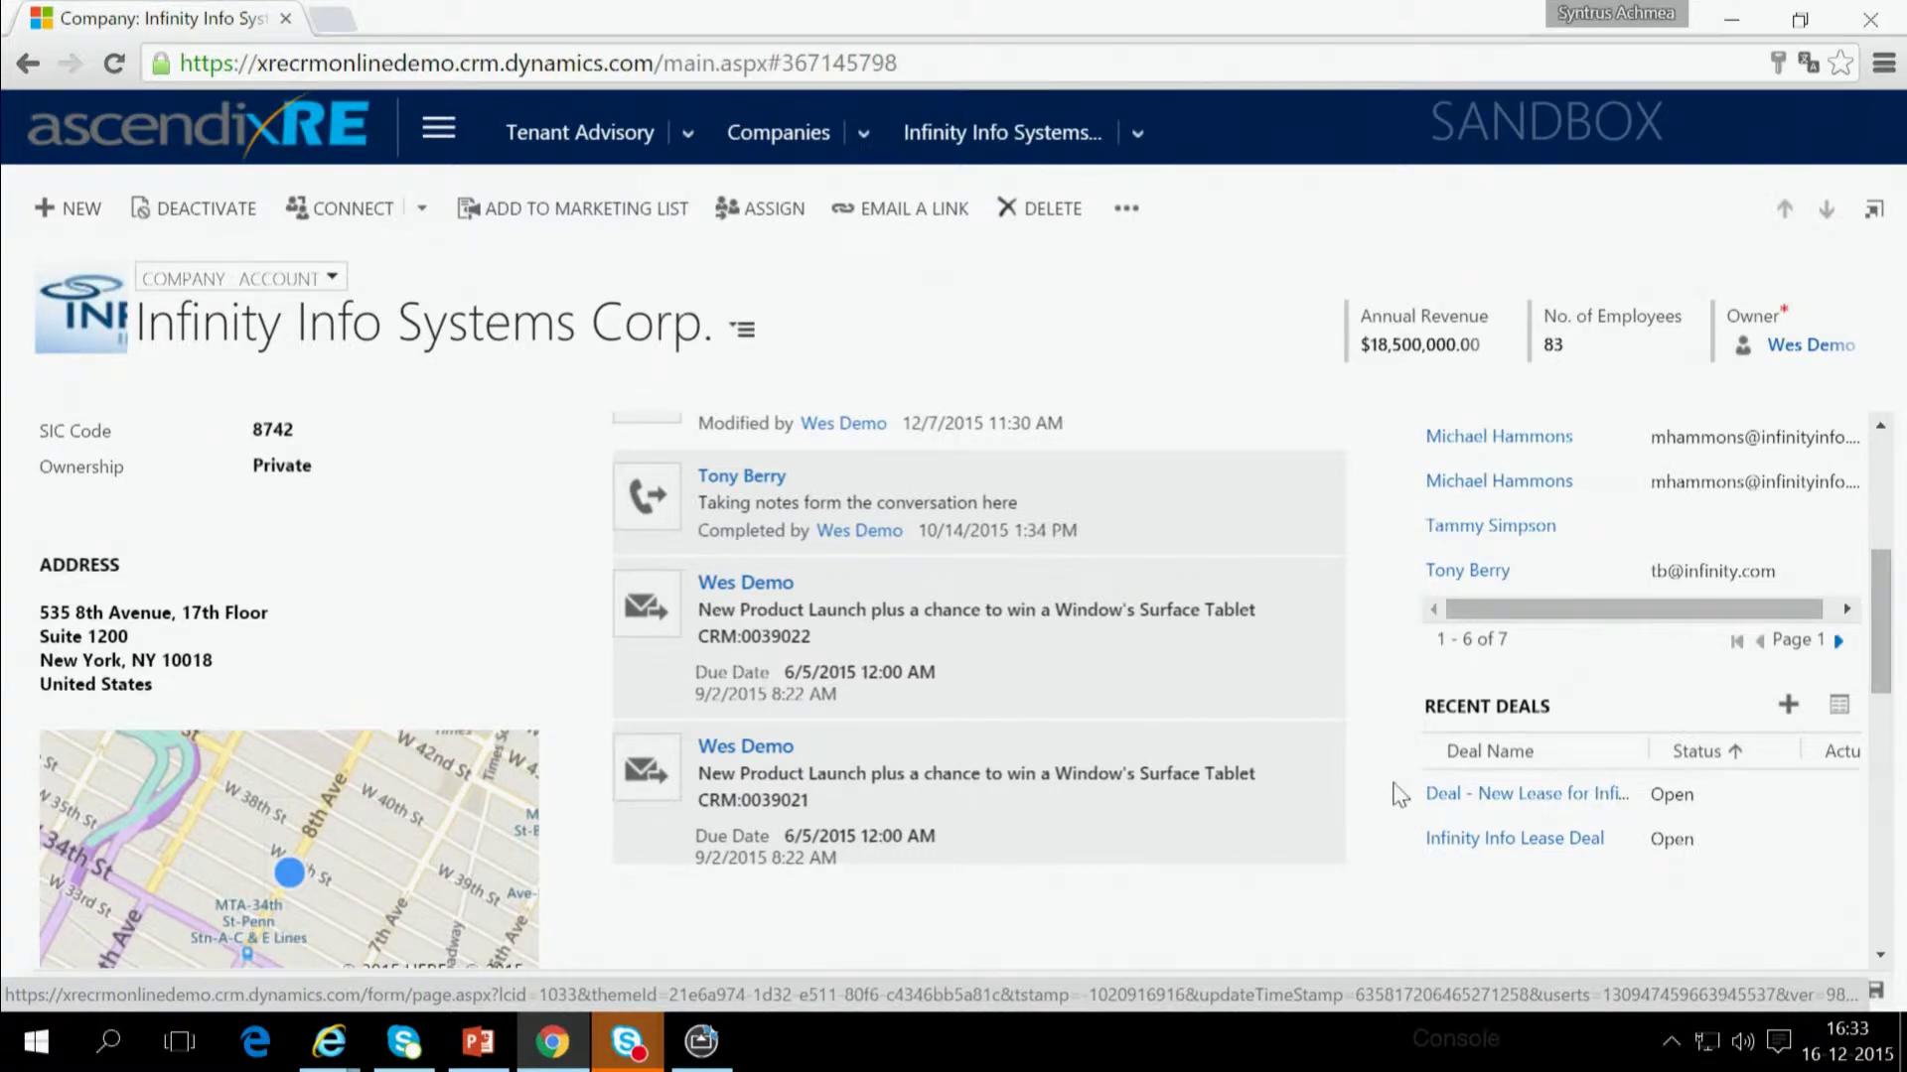
{"action": "scroll", "coordinate": [1399, 792], "scroll_direction": "up", "scroll_amount": 5}
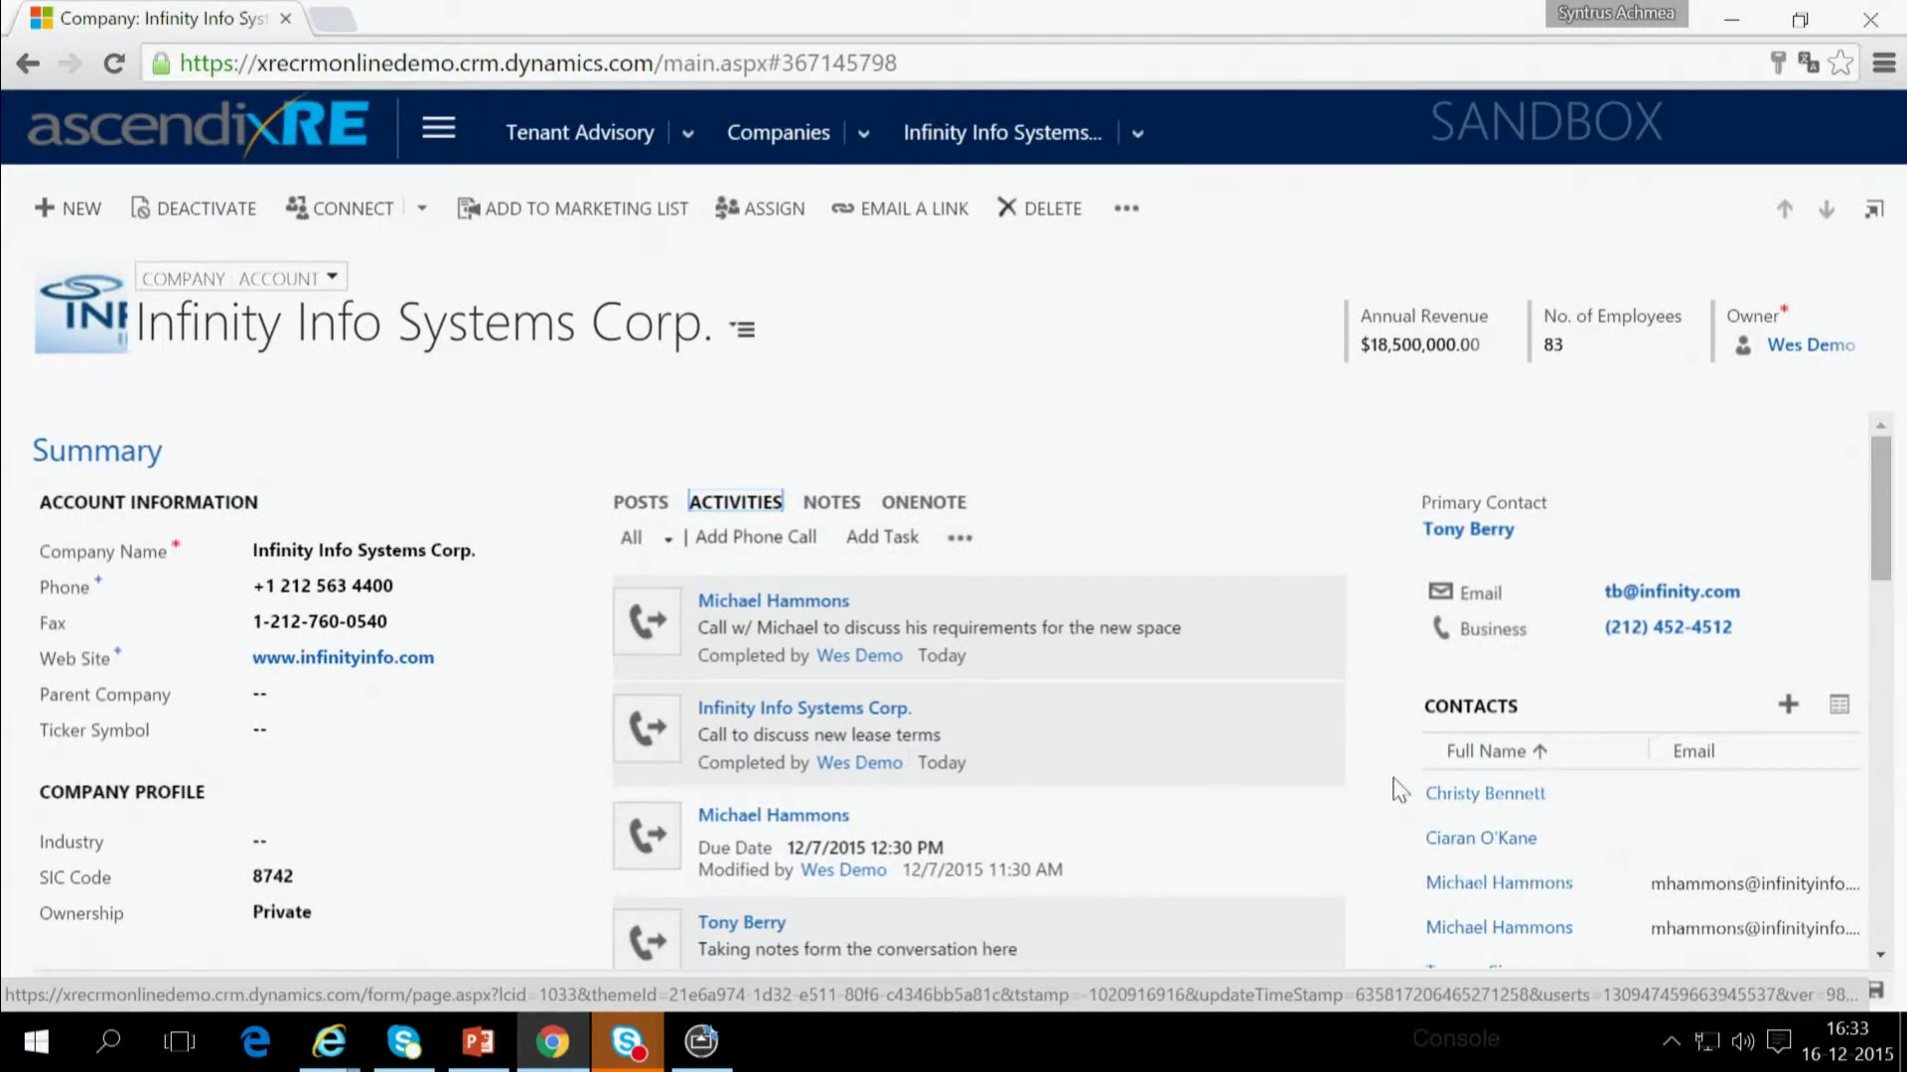
- Open the deal "Deal - New Lease for Infinity" from the company's recent deals
{"action": "scroll", "coordinate": [1400, 792], "scroll_direction": "down", "scroll_amount": 2}
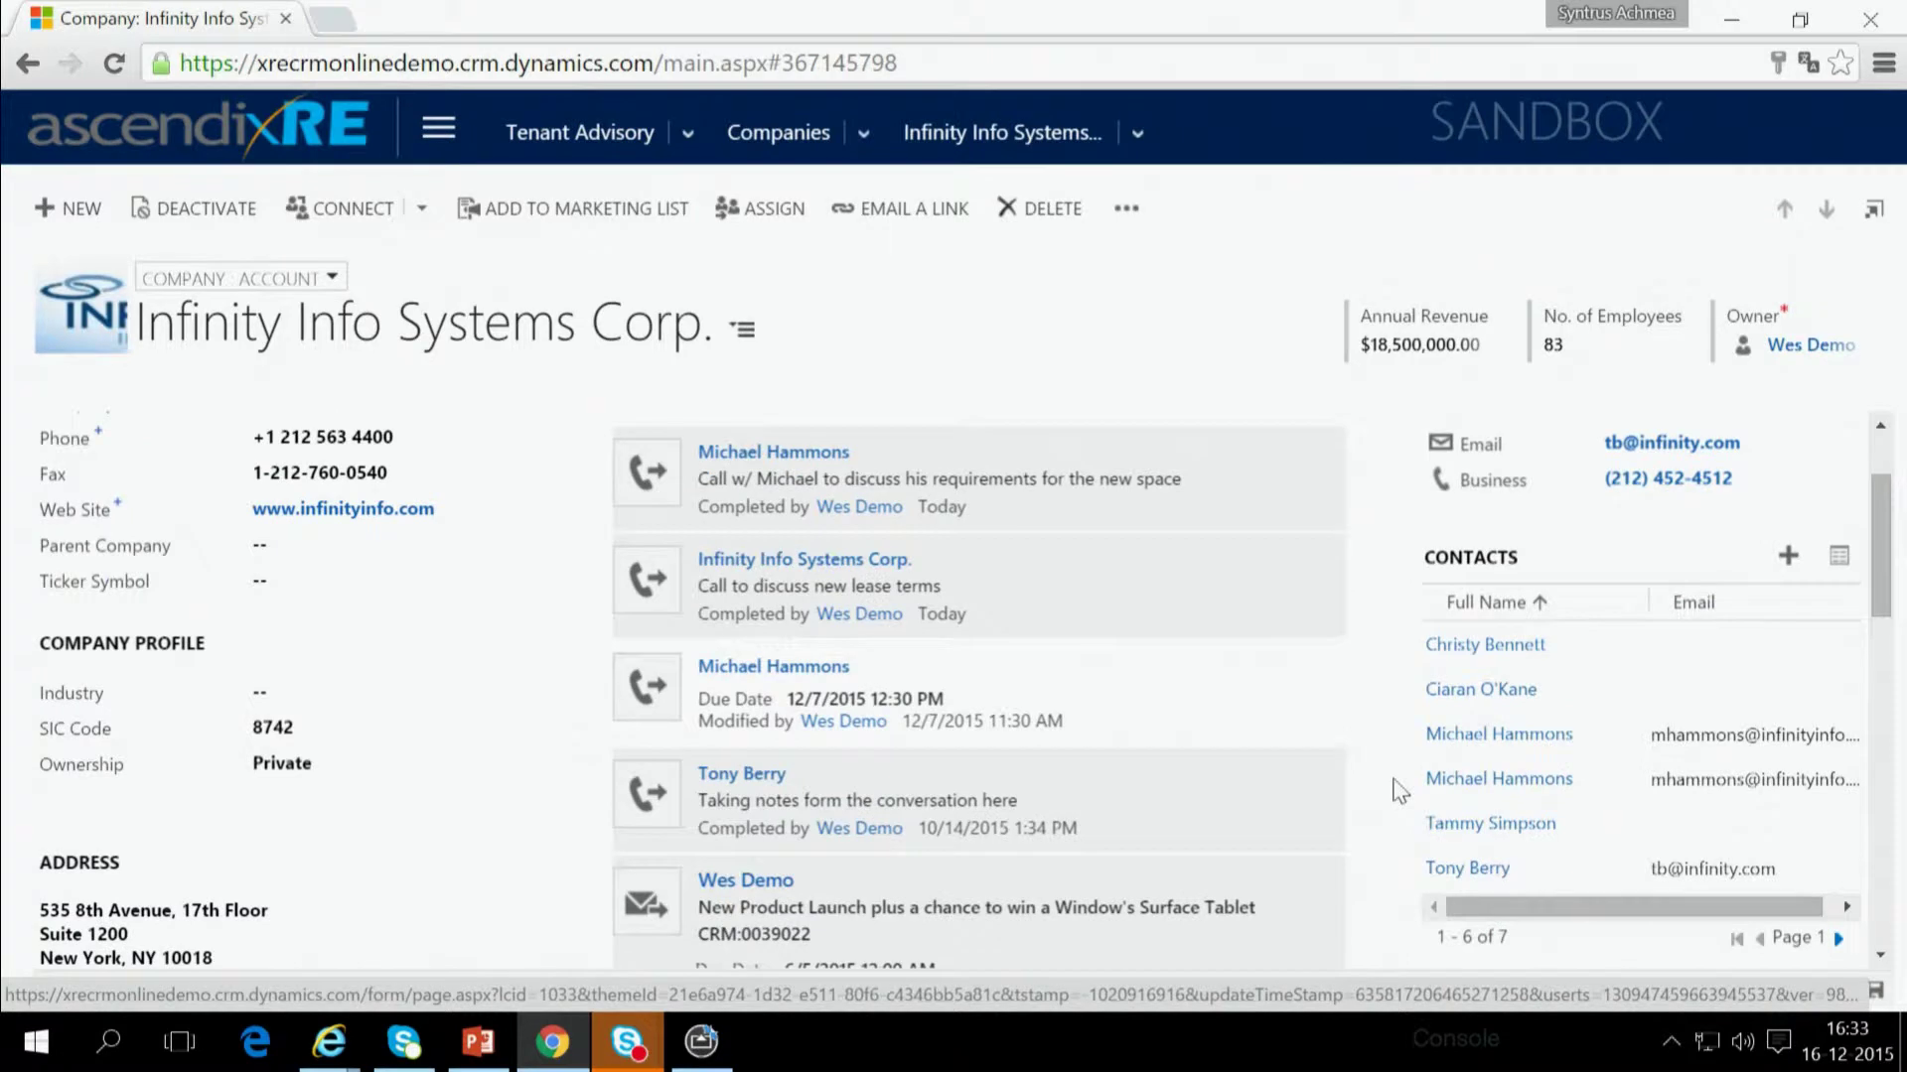
{"action": "scroll", "coordinate": [1400, 792], "scroll_direction": "down", "scroll_amount": 2}
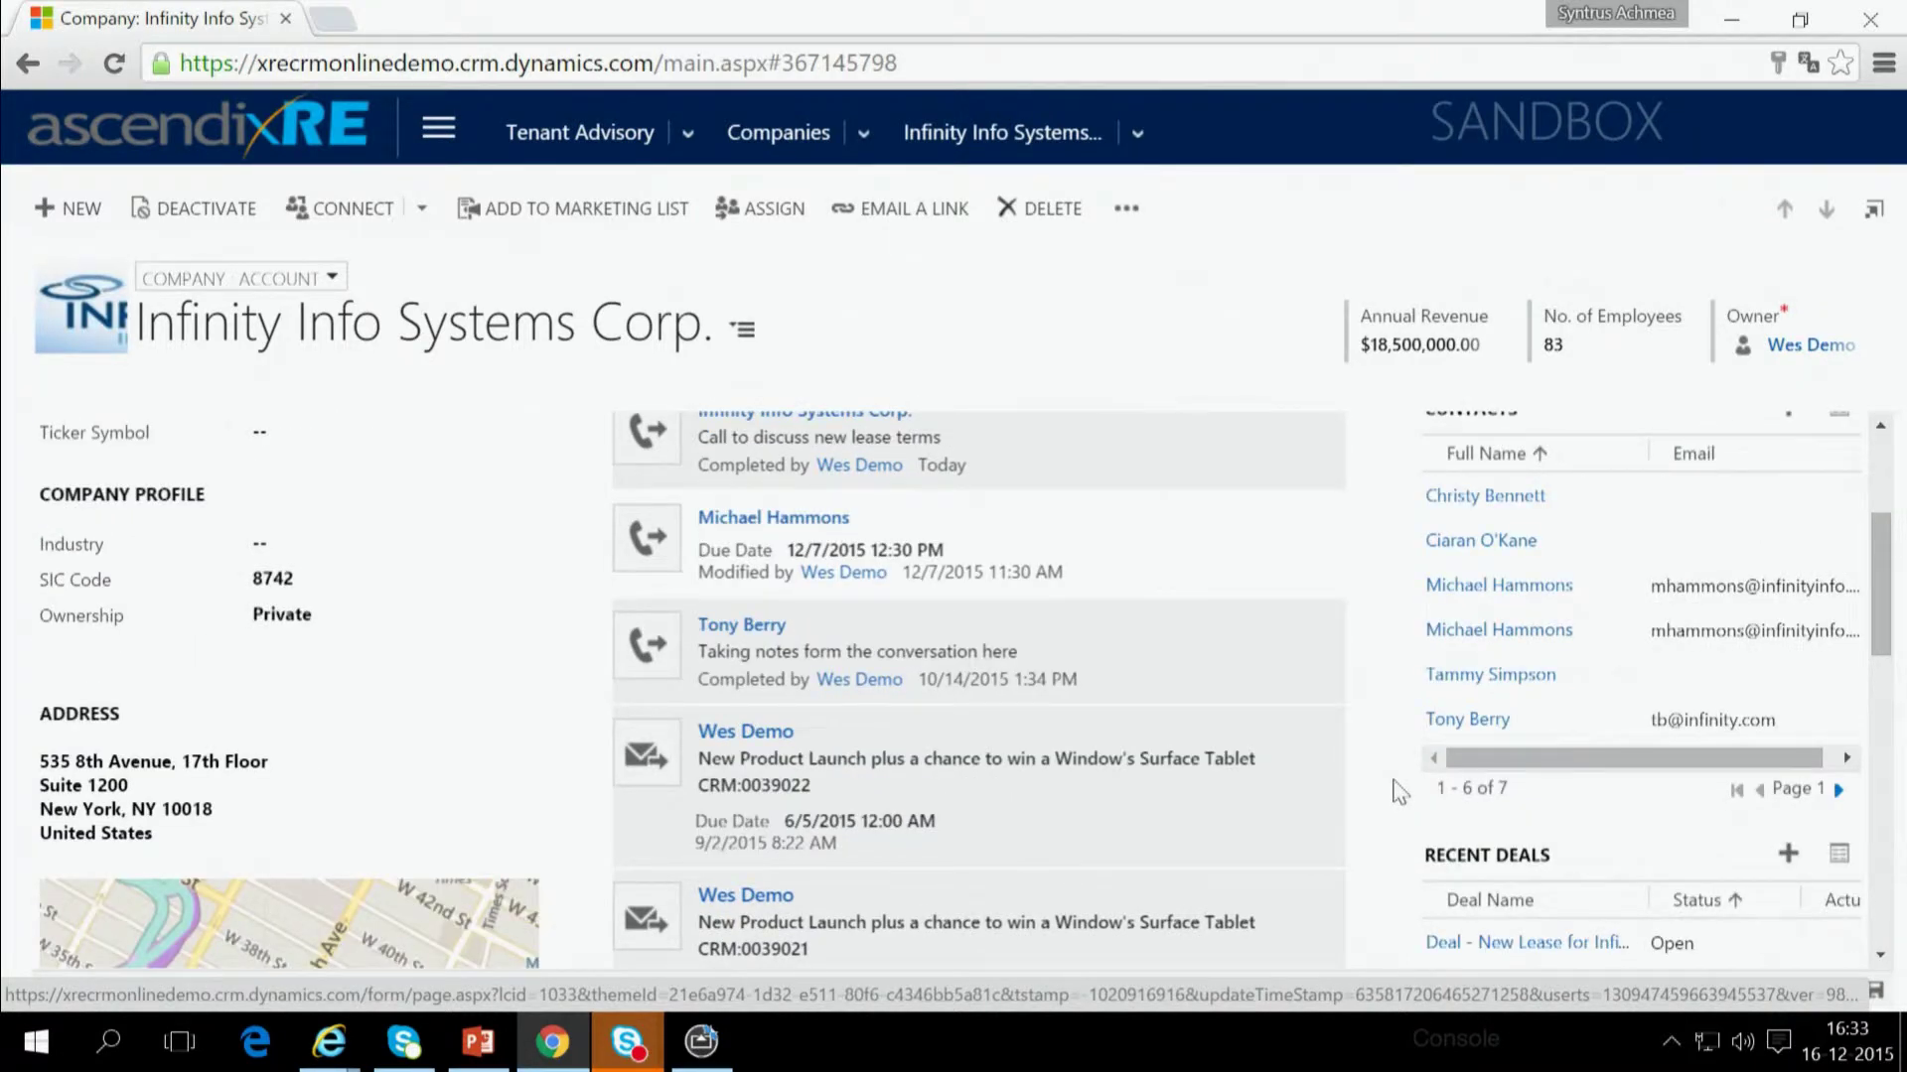
{"action": "scroll", "coordinate": [1400, 791], "scroll_direction": "down", "scroll_amount": 2}
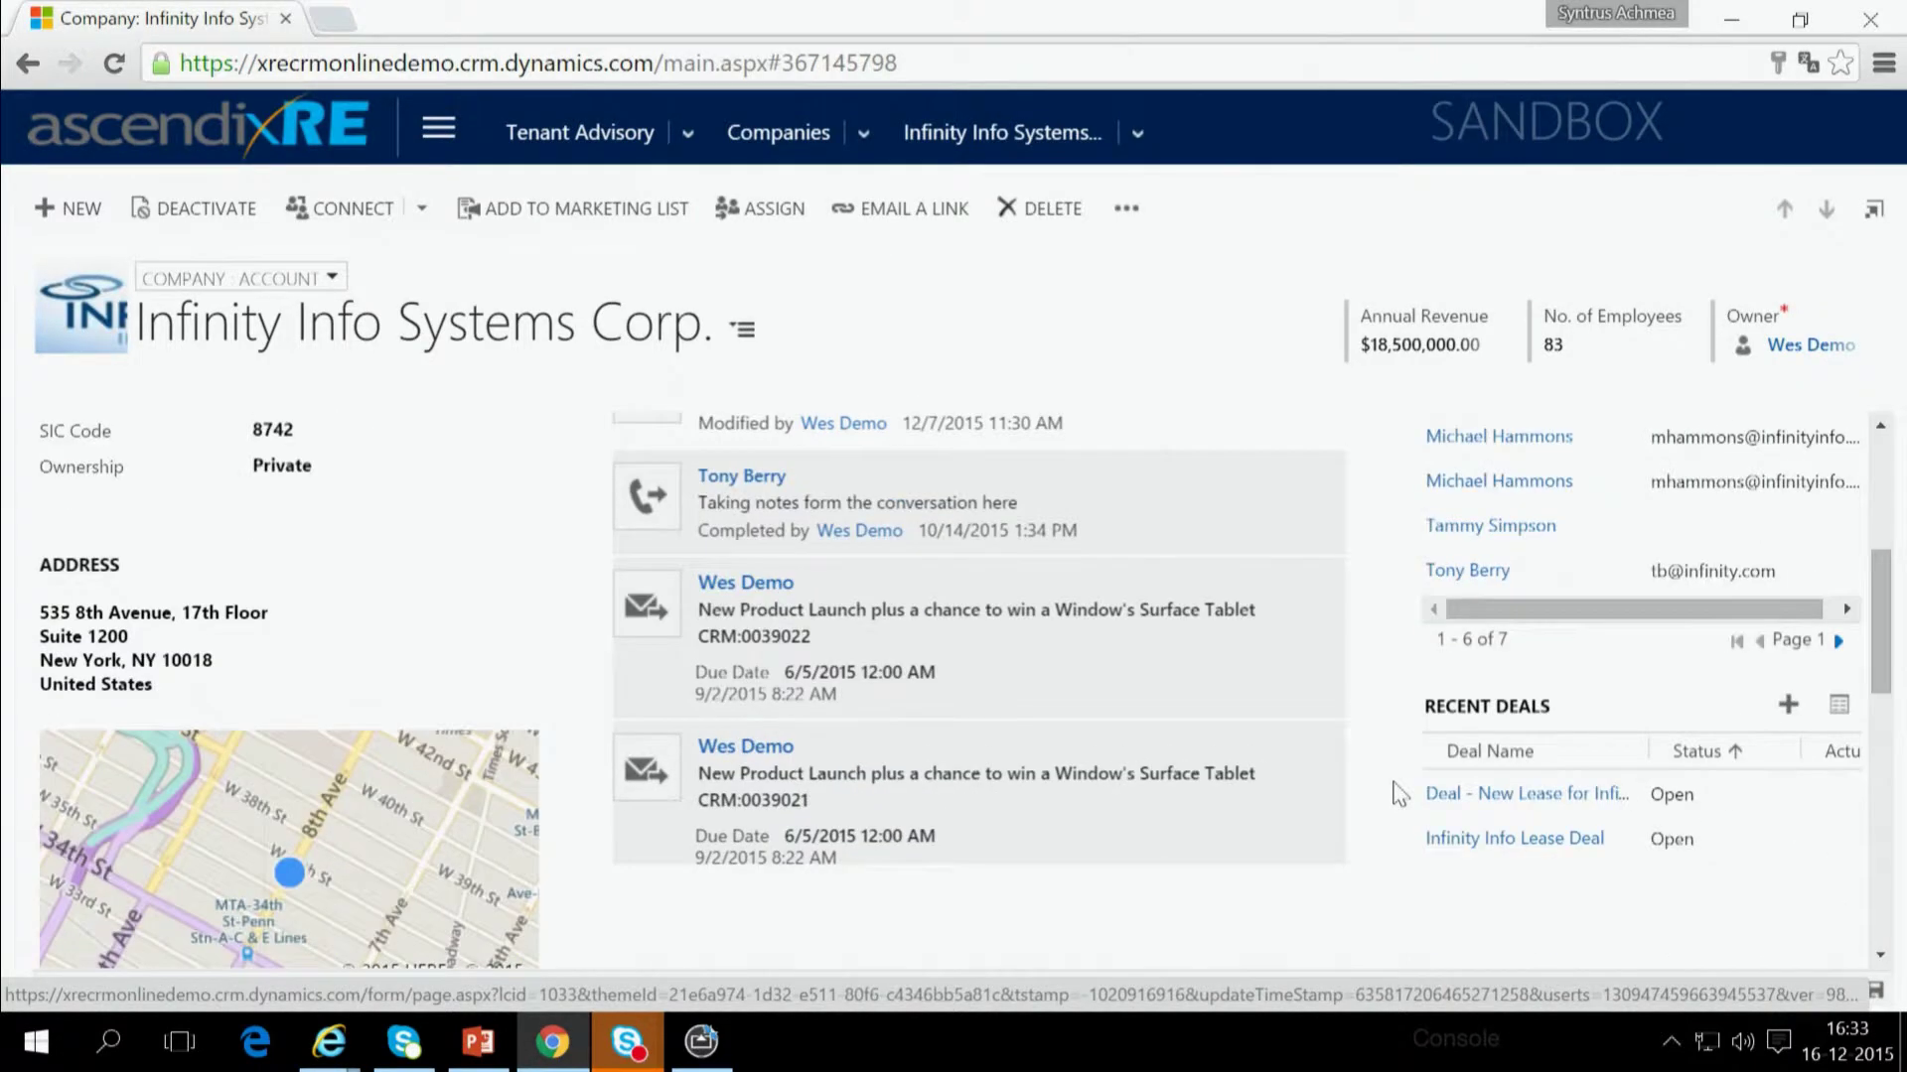
{"action": "left_click", "coordinate": [1453, 799]}
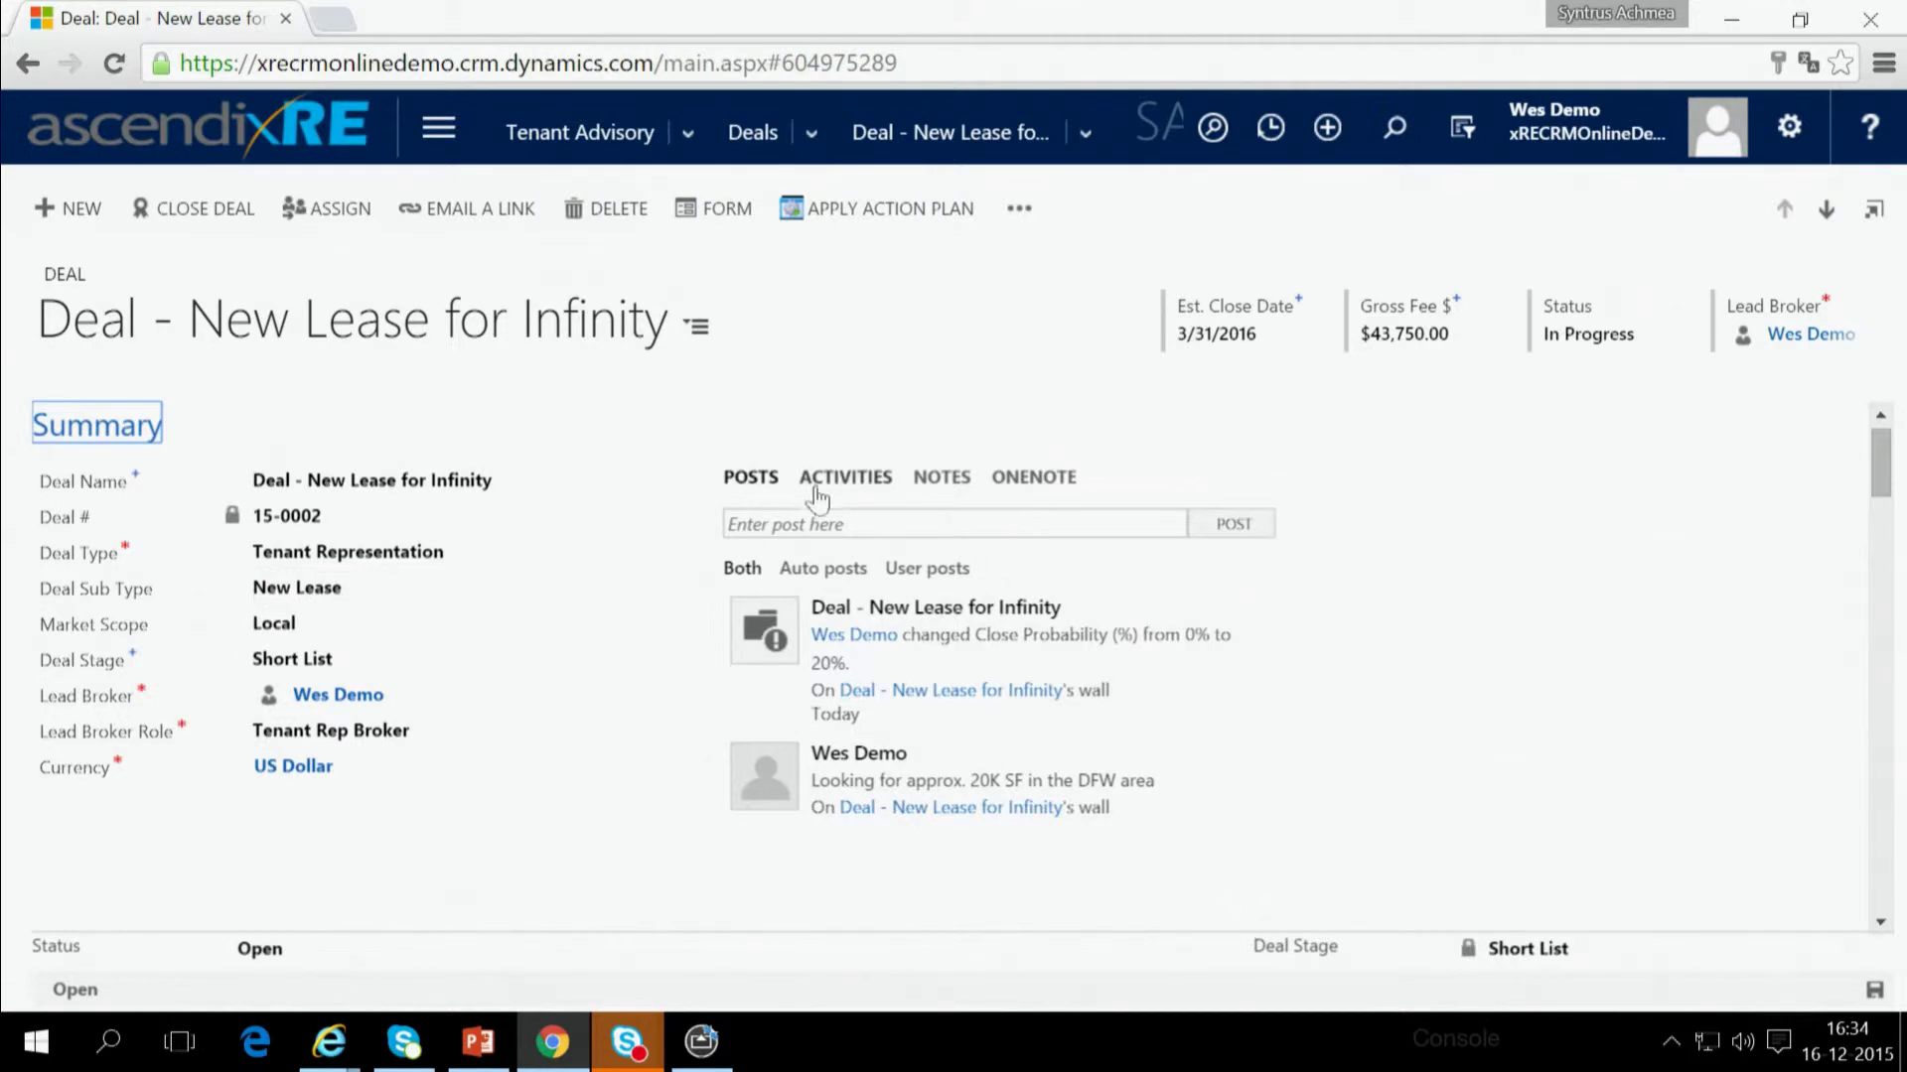
- Review the deal's activities, property information, client information and primary connections
{"action": "left_click", "coordinate": [849, 486]}
{"action": "scroll", "coordinate": [684, 618], "scroll_direction": "down", "scroll_amount": 1}
{"action": "scroll", "coordinate": [684, 622], "scroll_direction": "down", "scroll_amount": 3}
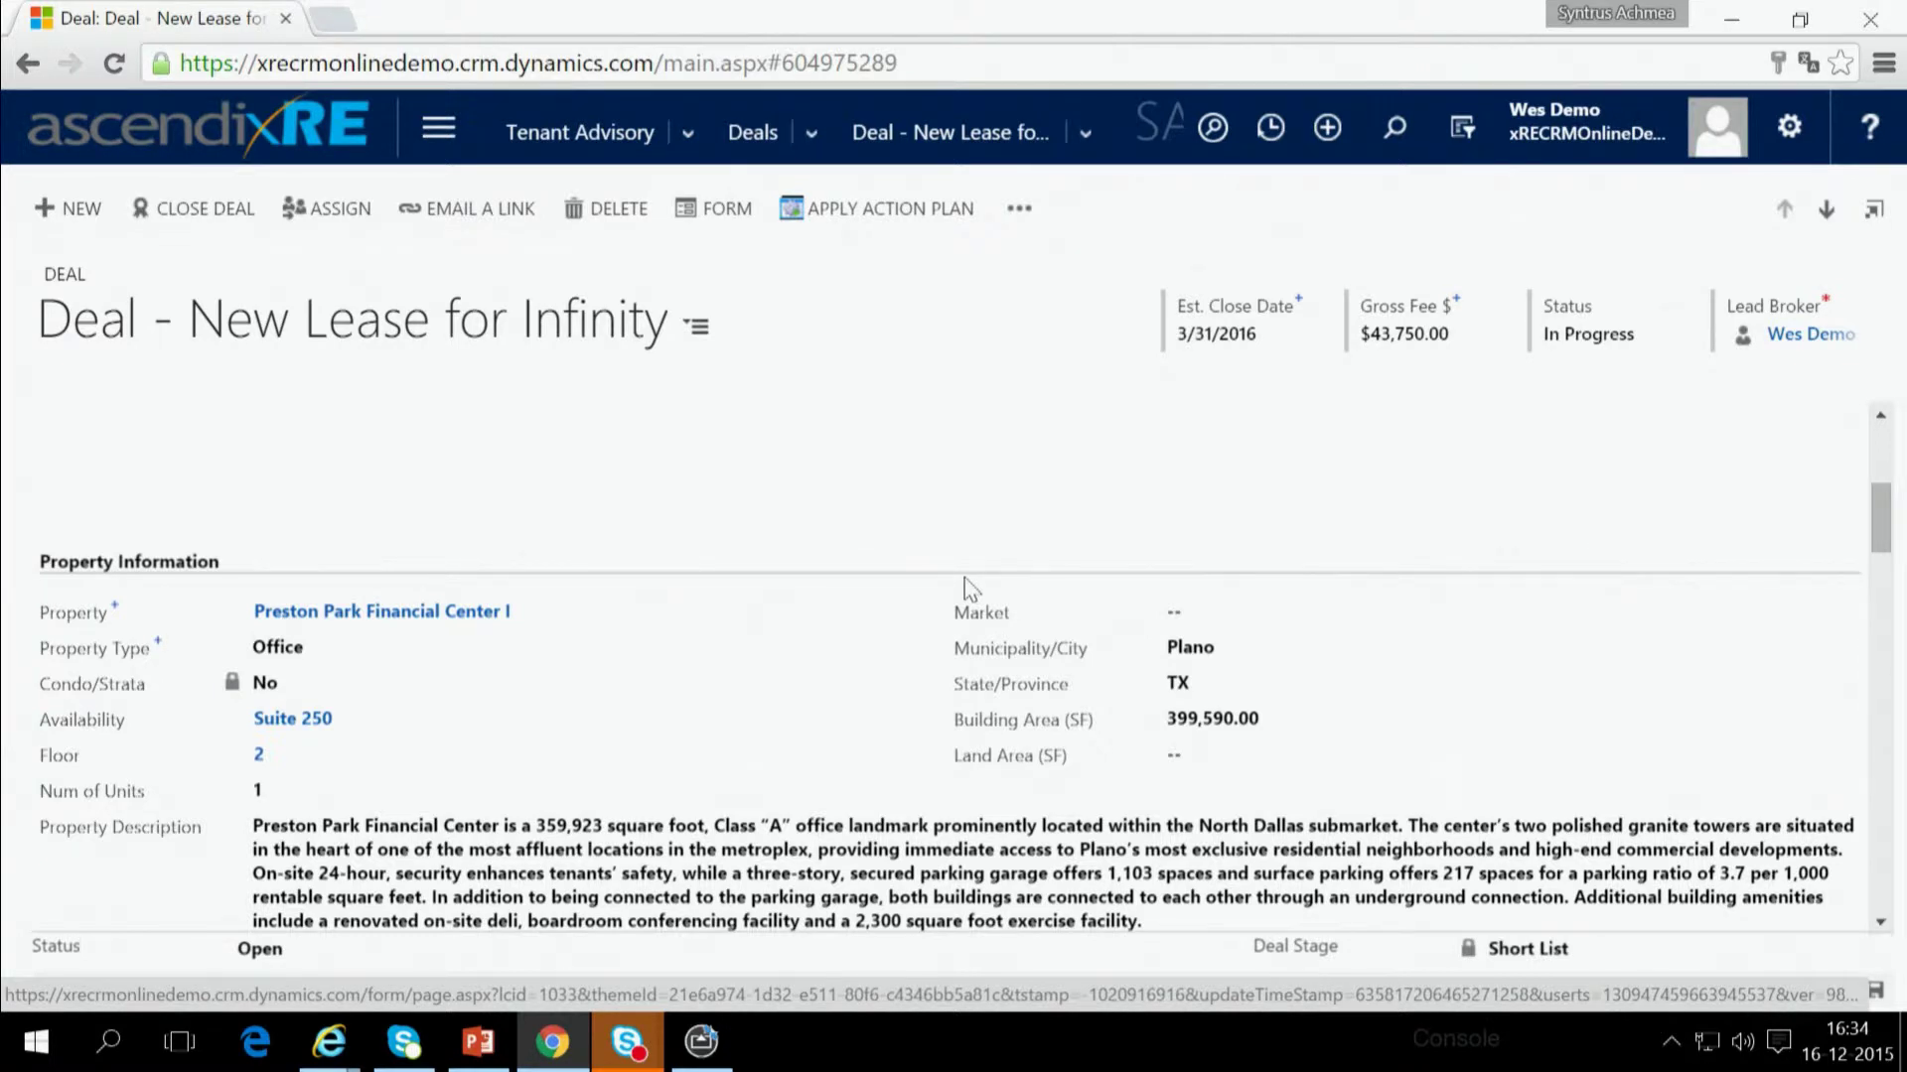
{"action": "scroll", "coordinate": [970, 590], "scroll_direction": "down", "scroll_amount": 4}
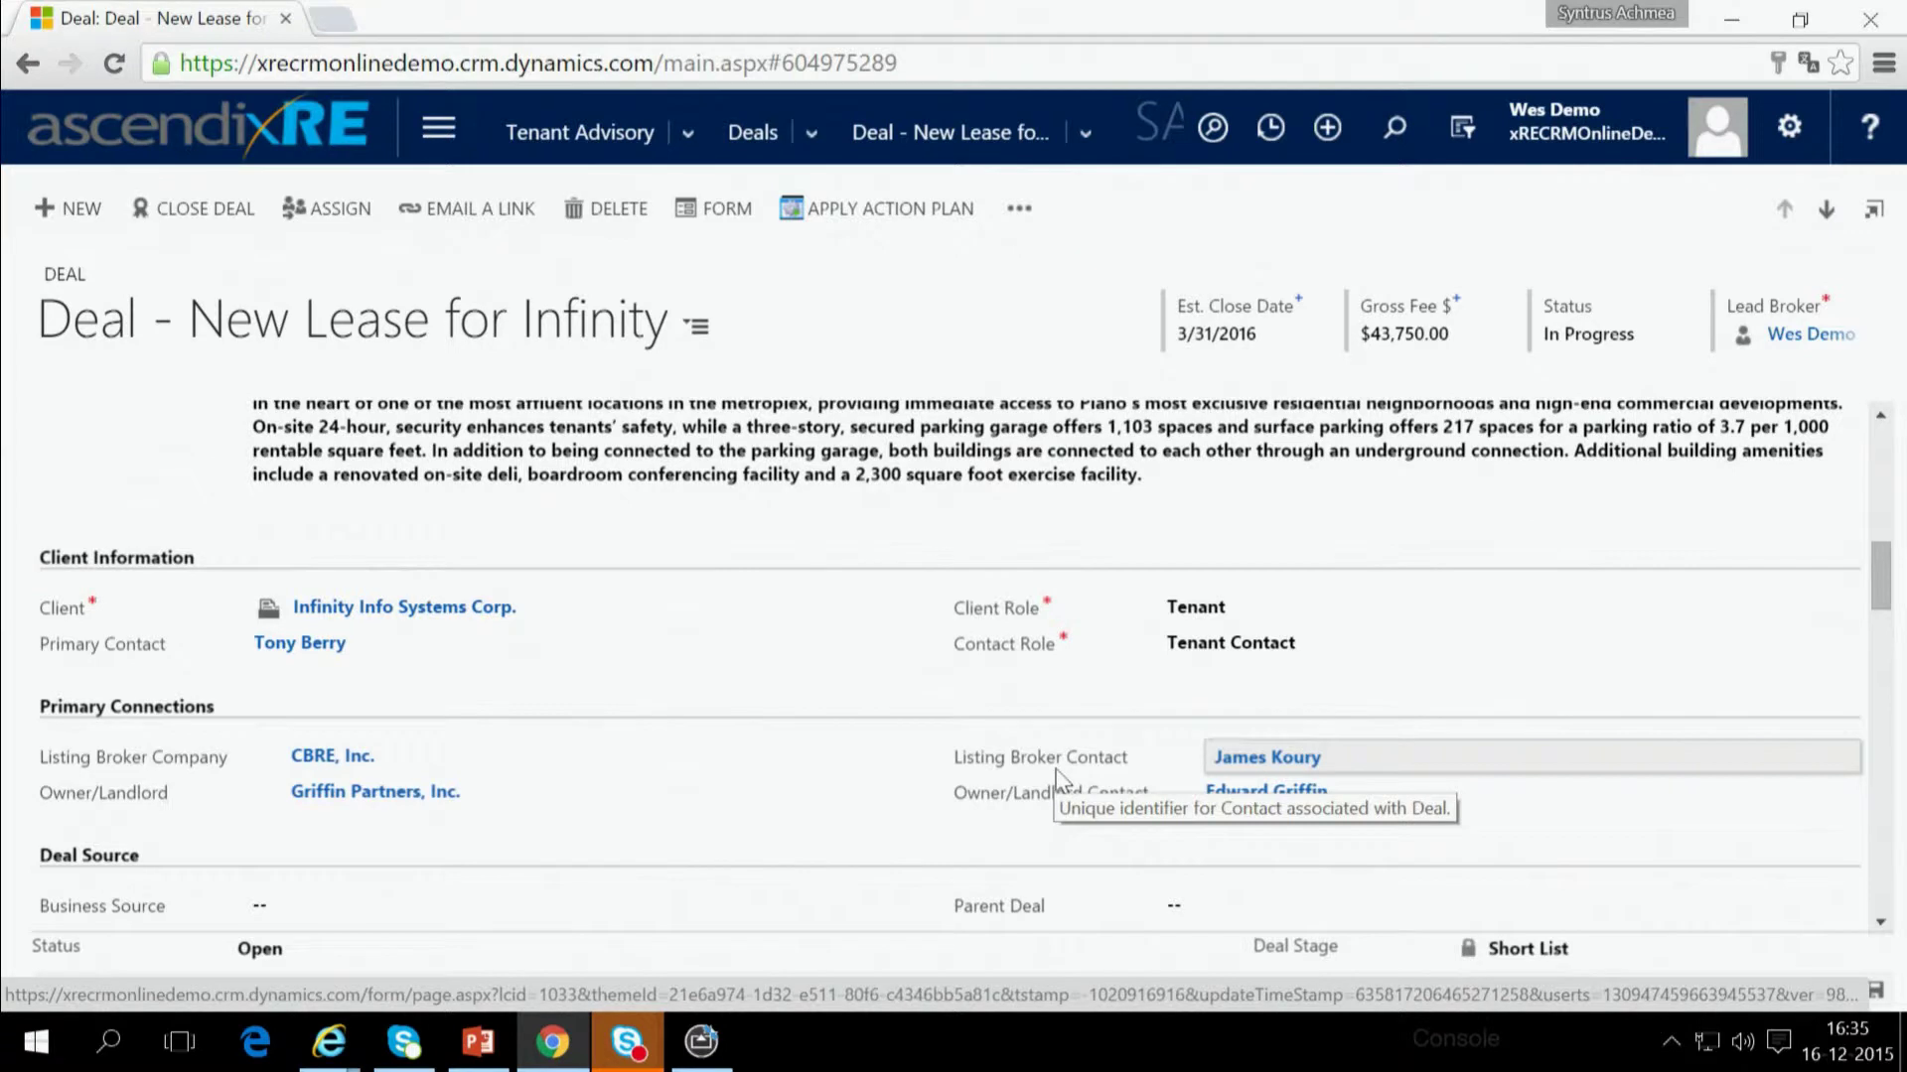
{"action": "scroll", "coordinate": [940, 710], "scroll_direction": "down", "scroll_amount": 6}
{"action": "scroll", "coordinate": [945, 712], "scroll_direction": "up", "scroll_amount": 5}
{"action": "scroll", "coordinate": [943, 710], "scroll_direction": "down", "scroll_amount": 2}
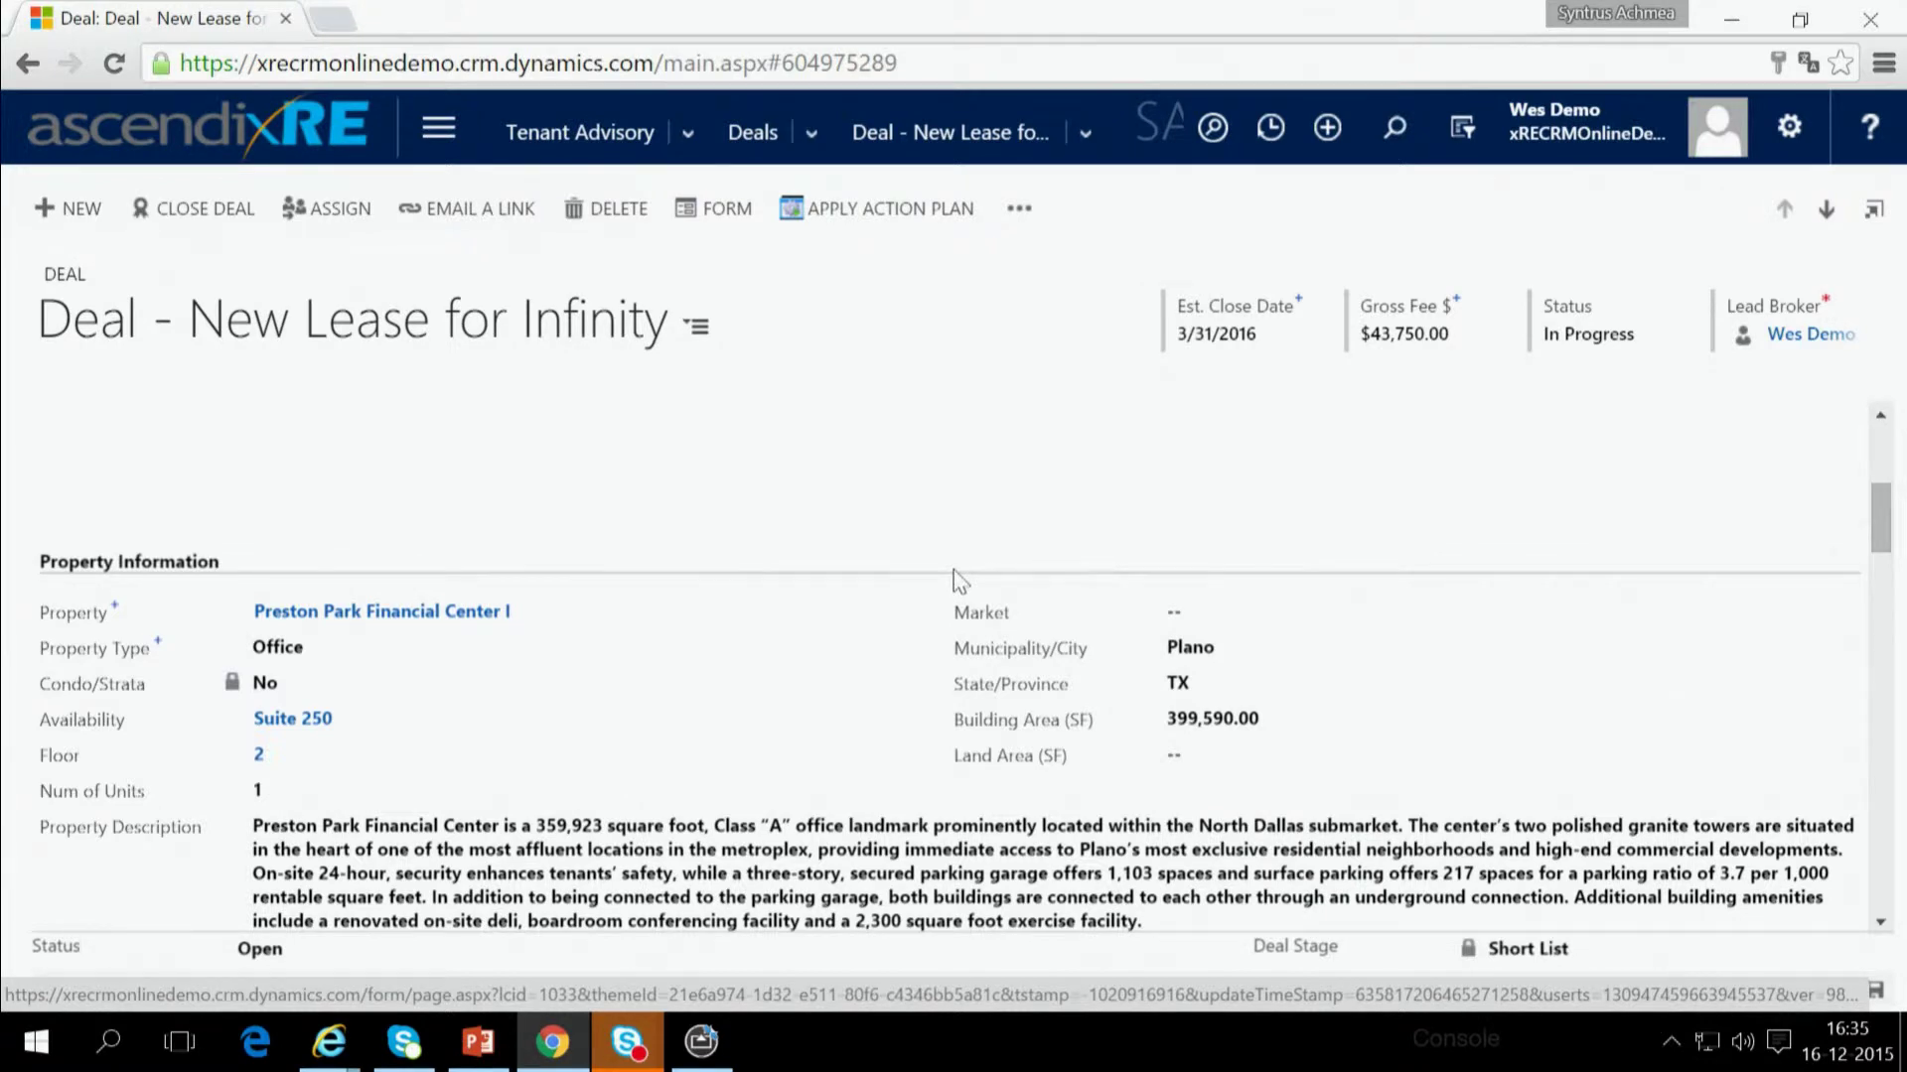
- Return to the open deals list and open the Preston Park property linked to the New Lease for Infinity deal
{"action": "left_click", "coordinate": [759, 136]}
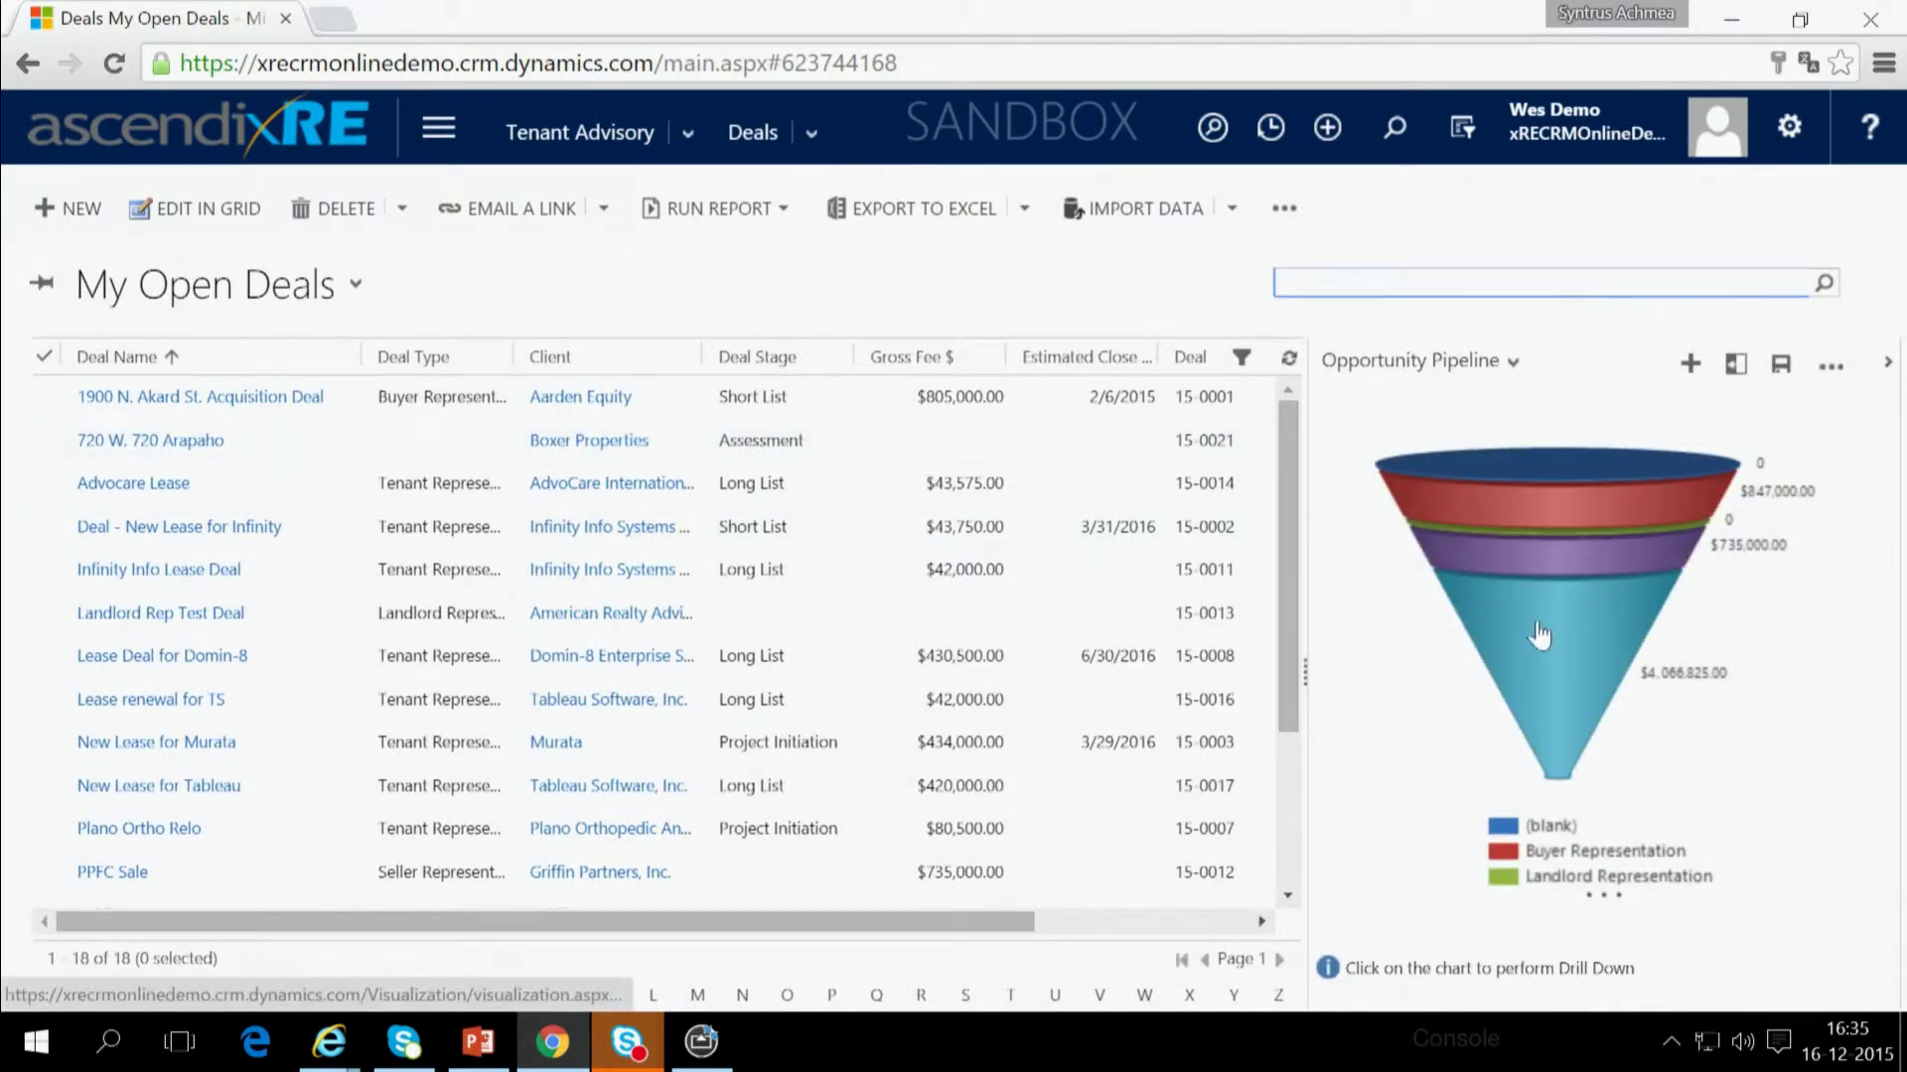
{"action": "mouse_move", "coordinate": [1509, 698]}
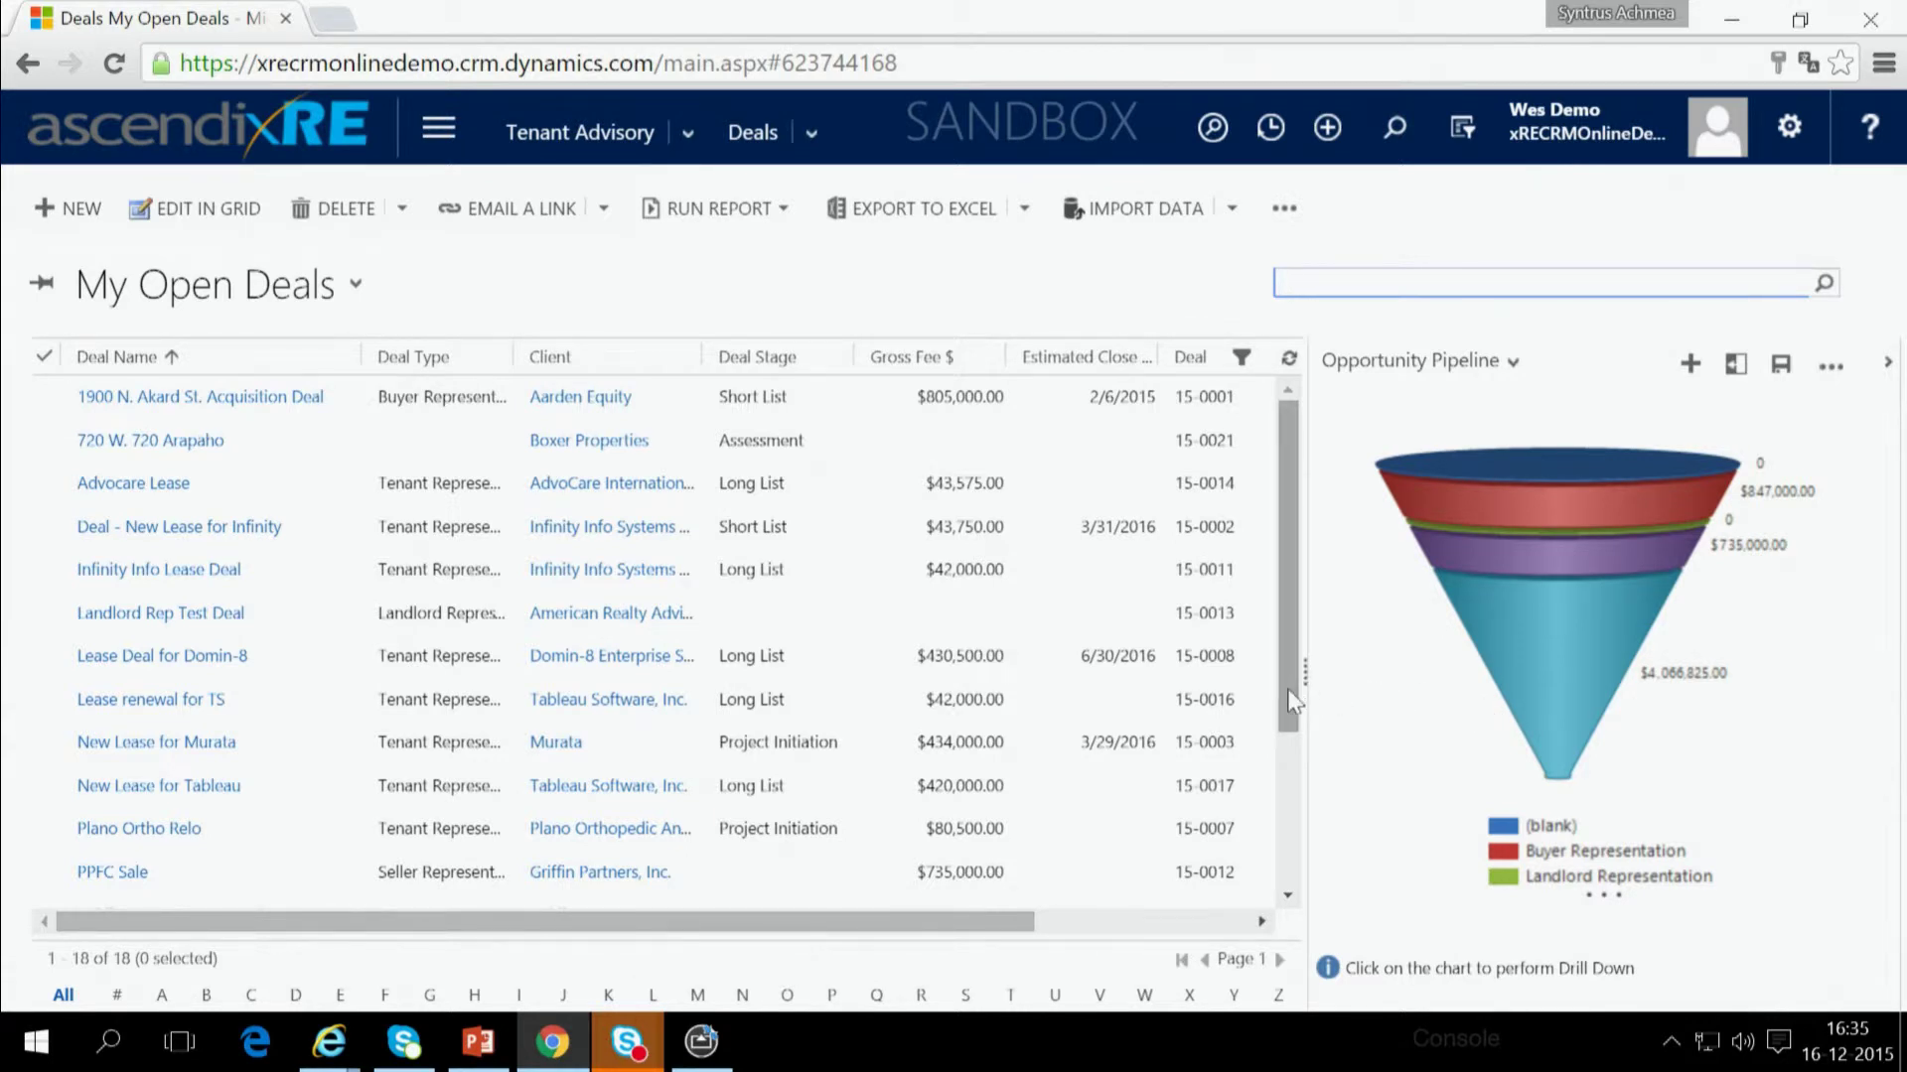
{"action": "left_click_drag", "start_coordinate": [1291, 700], "coordinate": [1303, 645]}
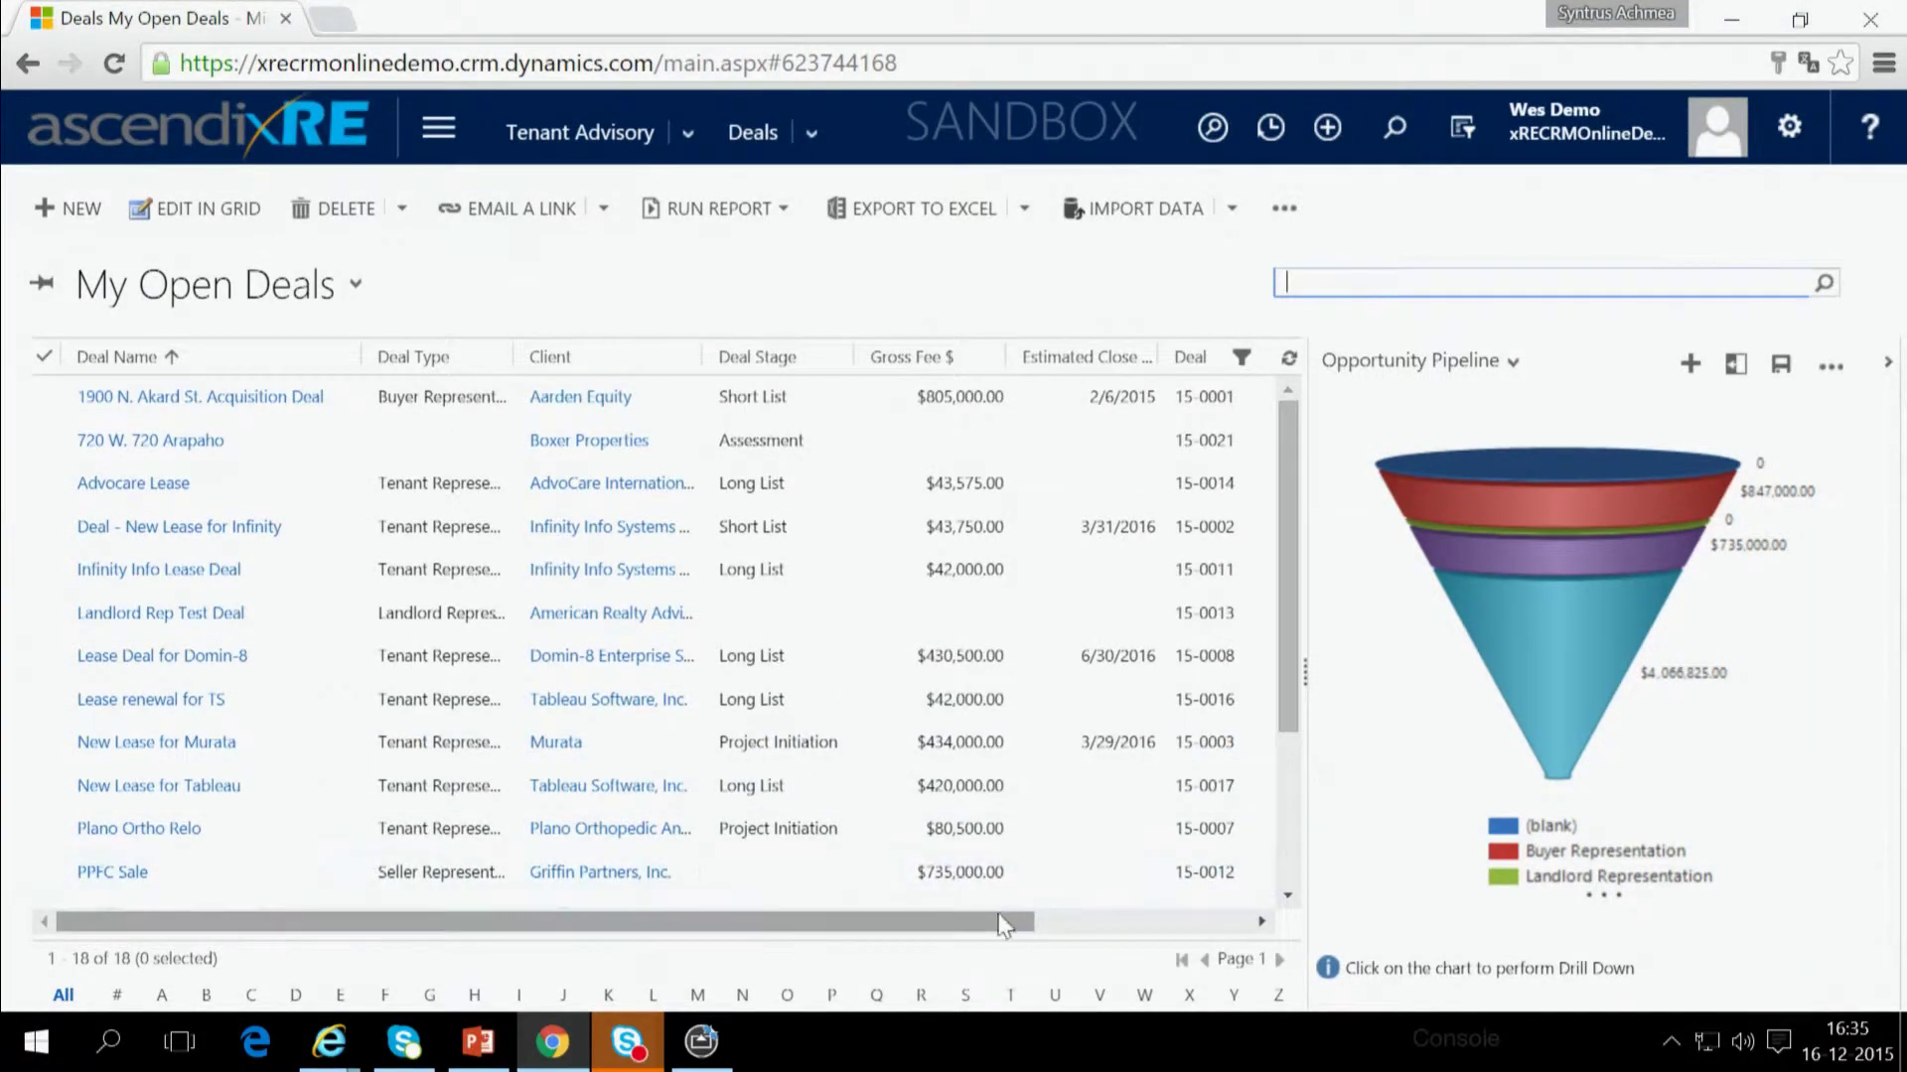
{"action": "left_click_drag", "start_coordinate": [990, 924], "coordinate": [1229, 938]}
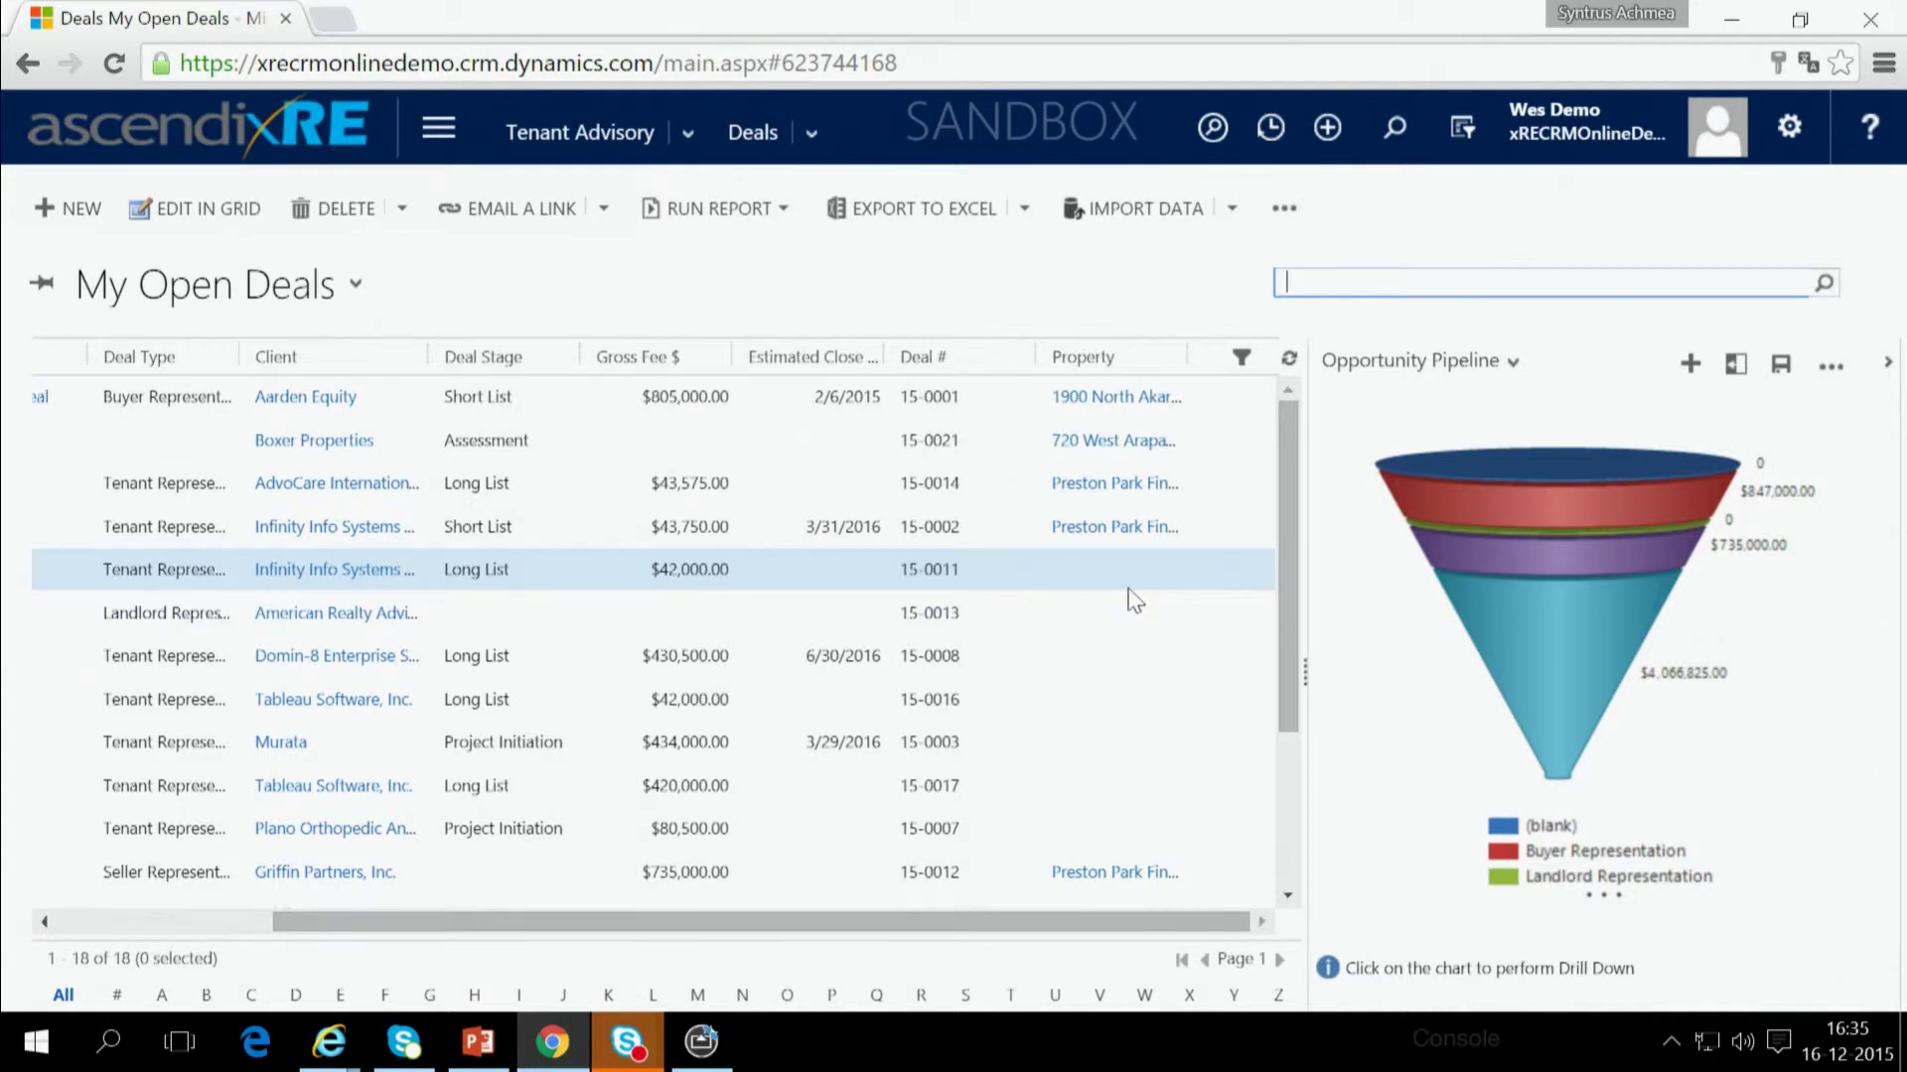
{"action": "left_click", "coordinate": [1121, 530]}
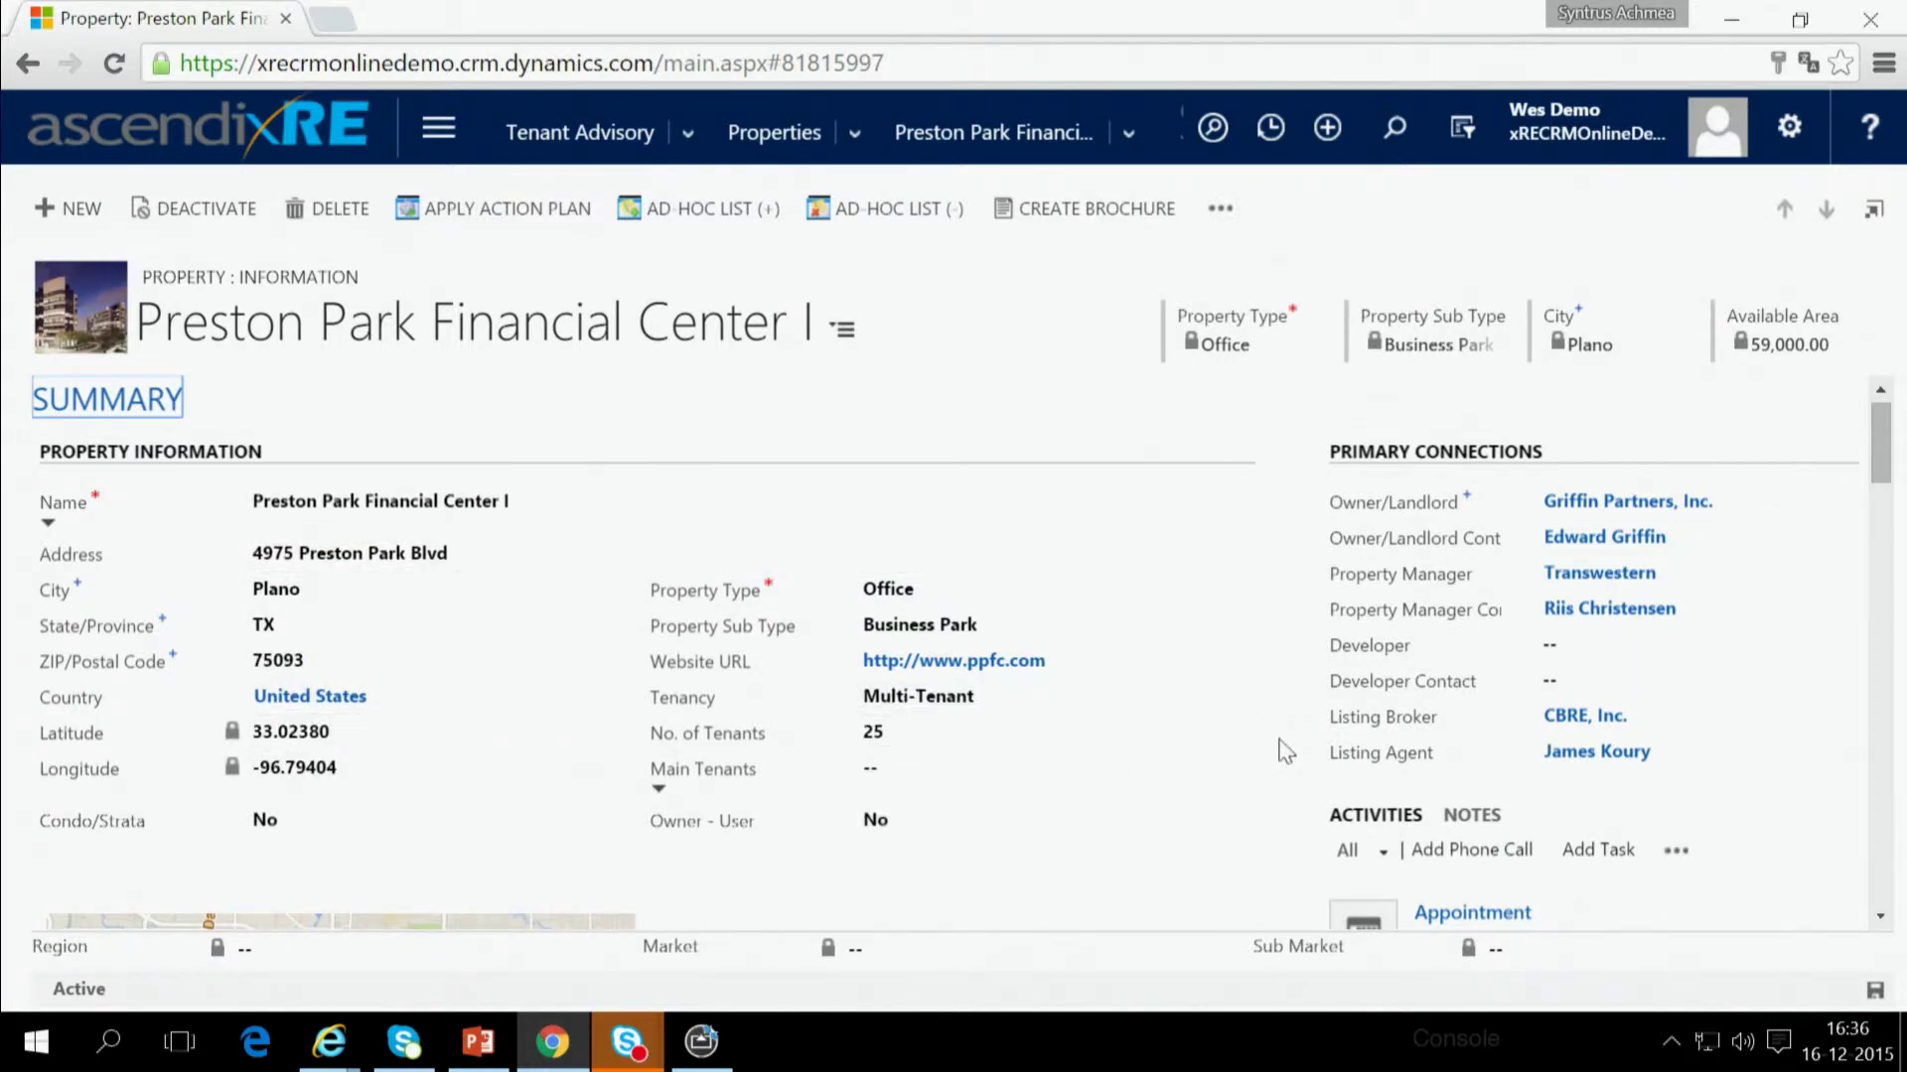
- Review the property's summary, including its general information, map location, primary connections and activities
{"action": "scroll", "coordinate": [1279, 747], "scroll_direction": "down", "scroll_amount": 1}
{"action": "scroll", "coordinate": [1287, 751], "scroll_direction": "down", "scroll_amount": 1}
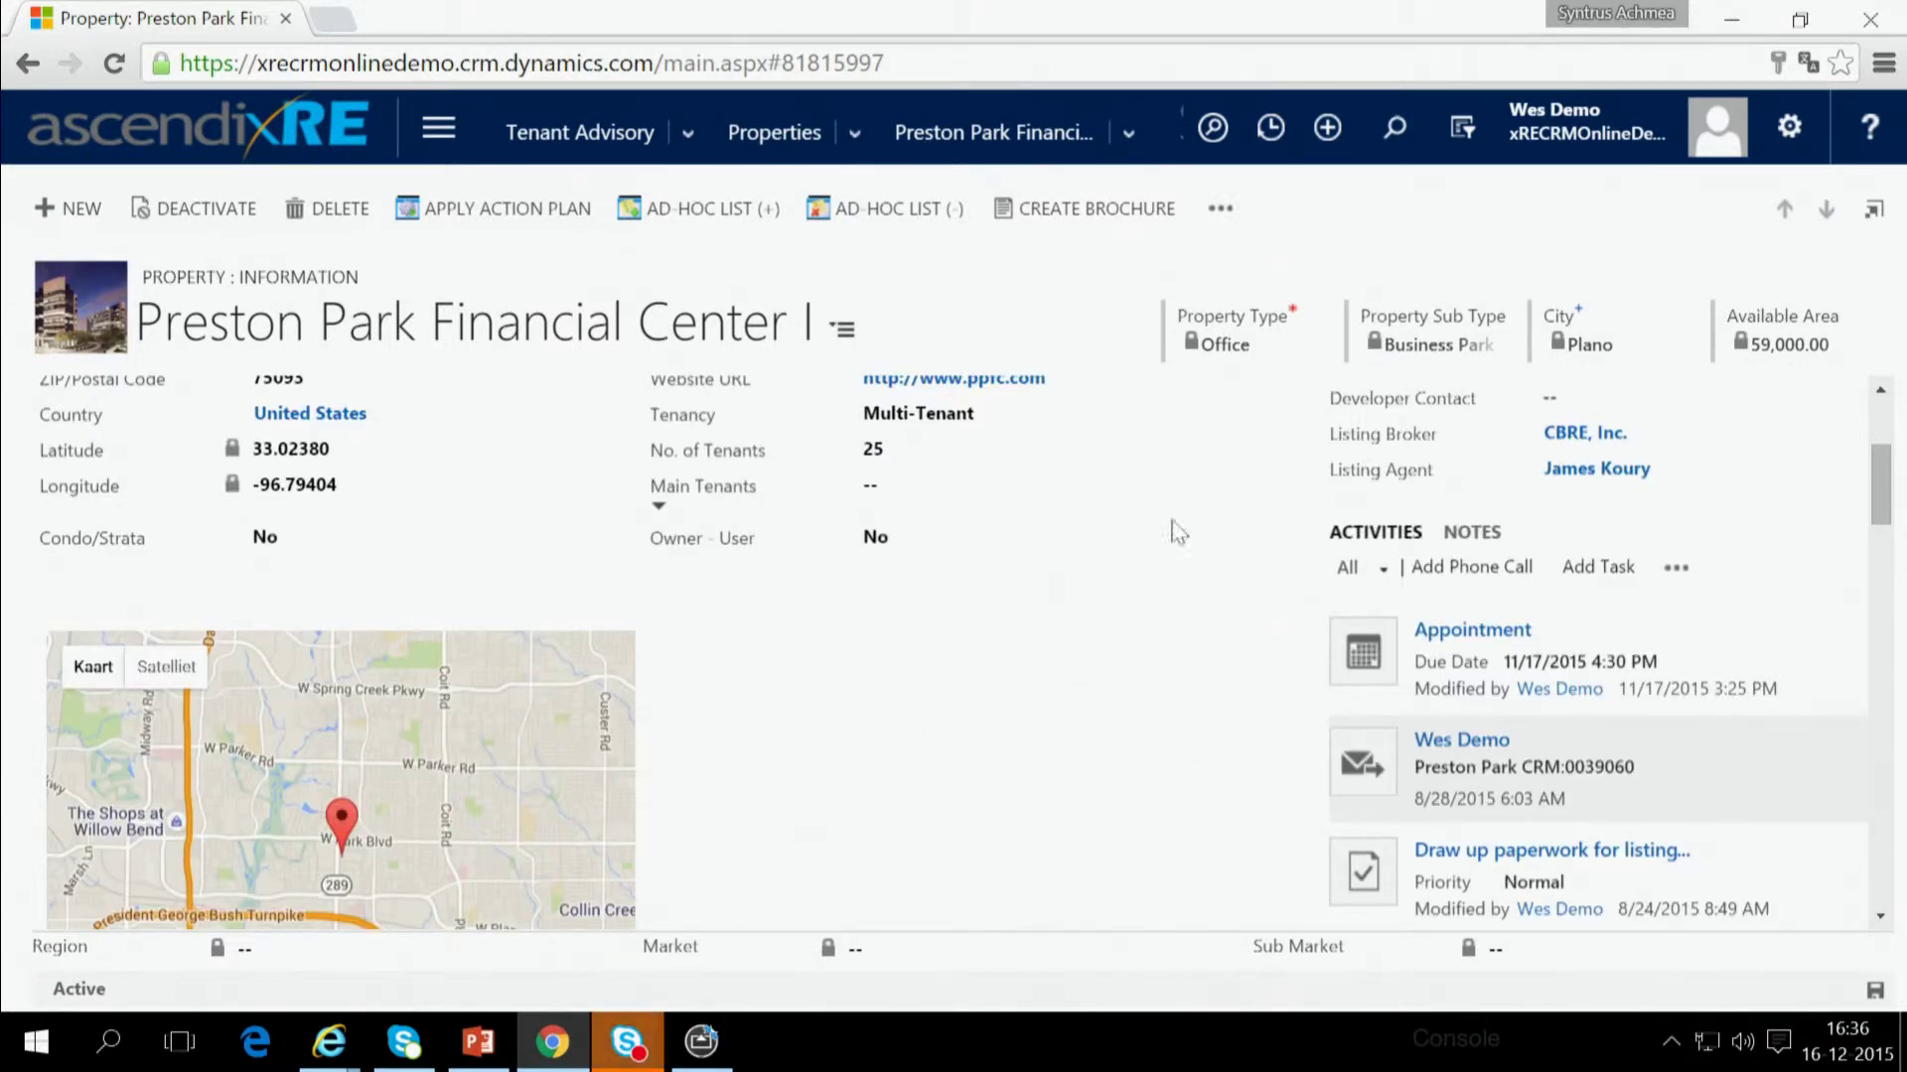
{"action": "scroll", "coordinate": [1291, 481], "scroll_direction": "up", "scroll_amount": 2}
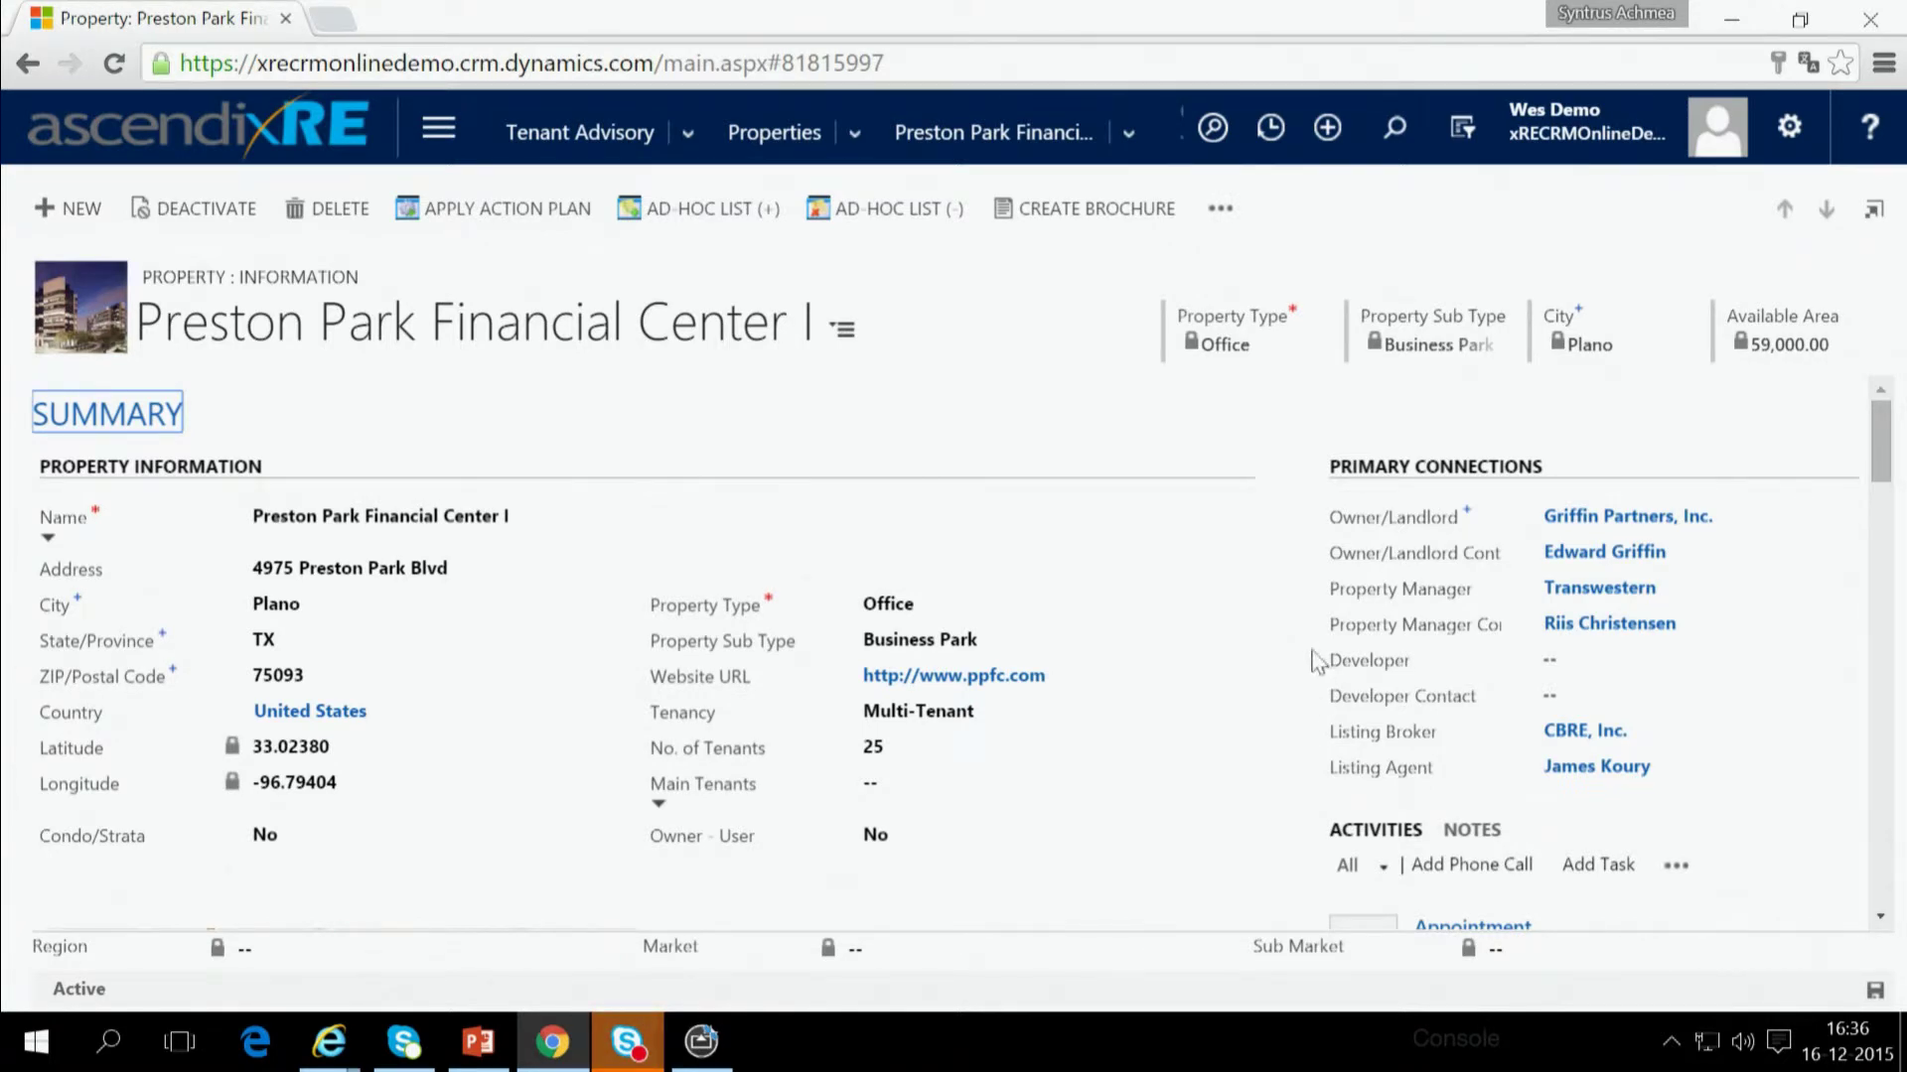
{"action": "scroll", "coordinate": [1306, 643], "scroll_direction": "down", "scroll_amount": 2}
{"action": "scroll", "coordinate": [1306, 643], "scroll_direction": "up", "scroll_amount": 2}
- Open the property's images and display the first photo of the building at larger size
{"action": "left_click", "coordinate": [1135, 144]}
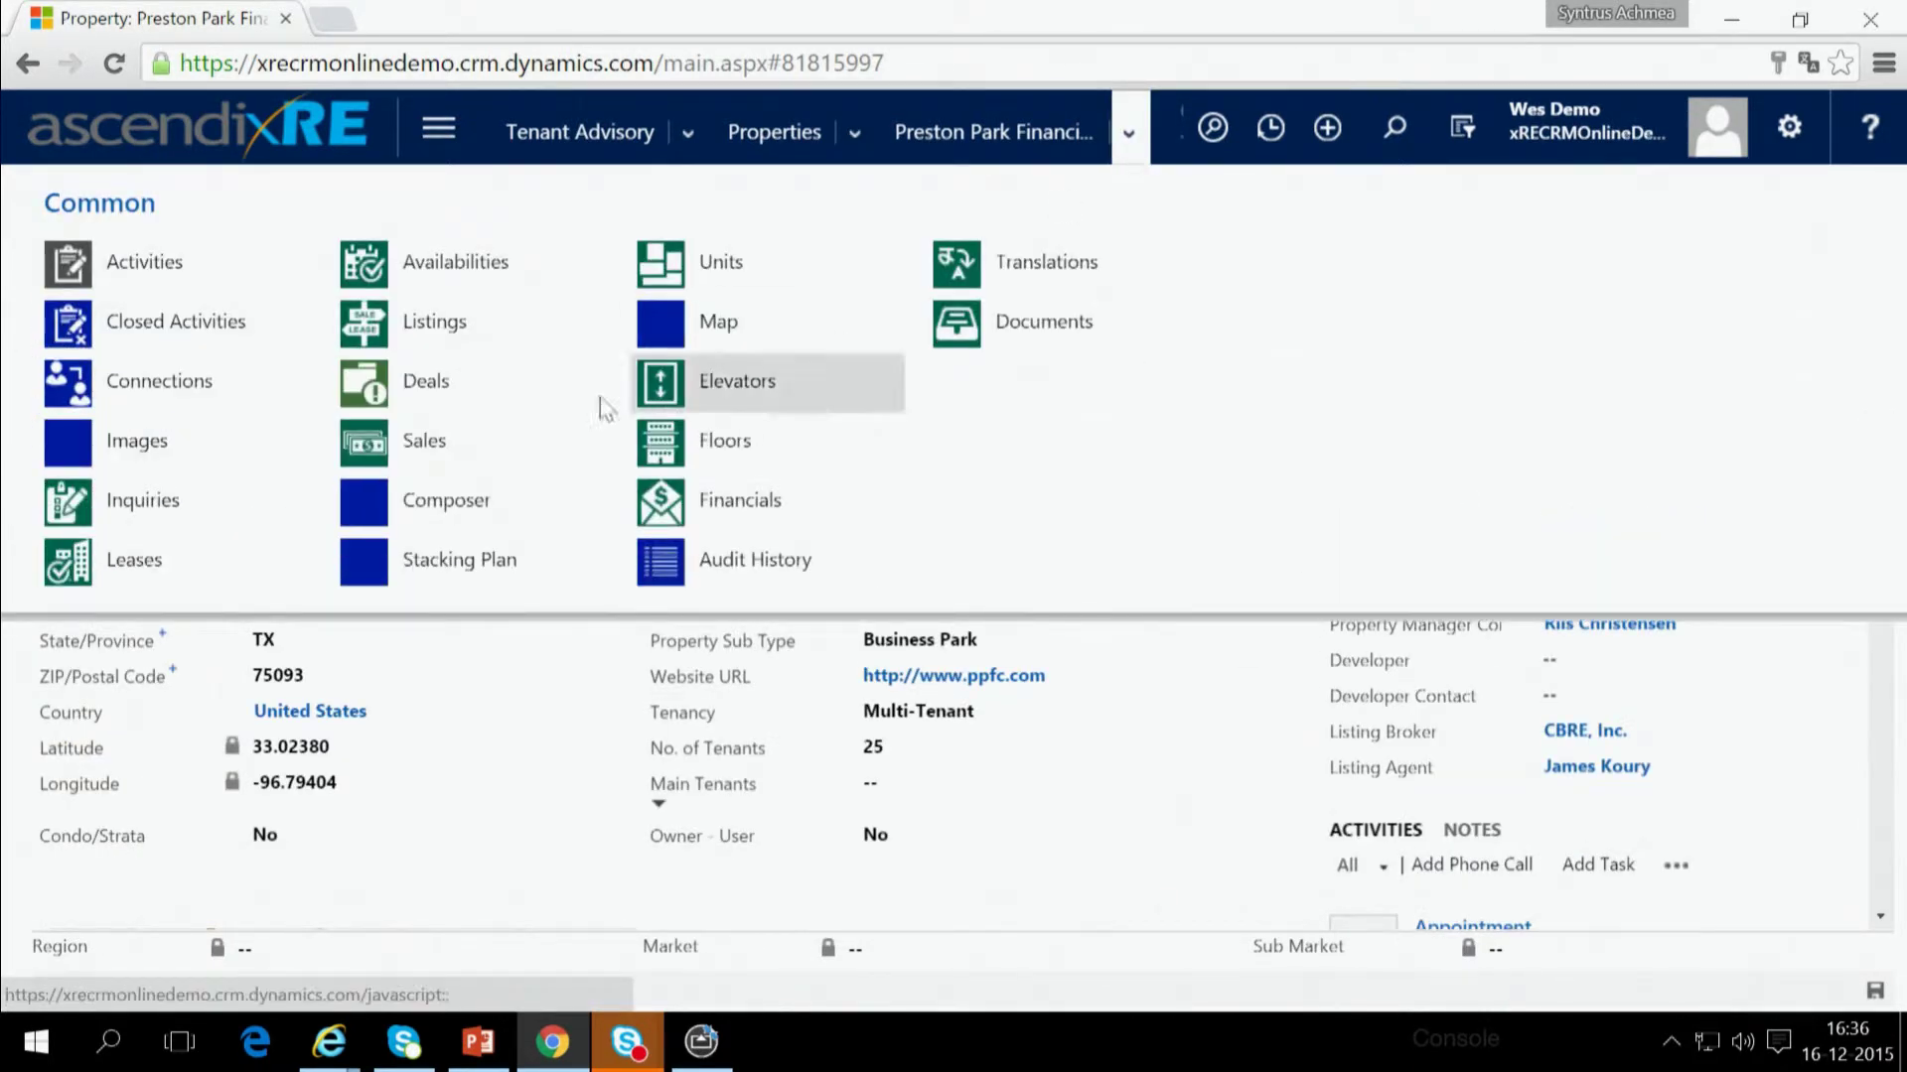
{"action": "left_click", "coordinate": [170, 446]}
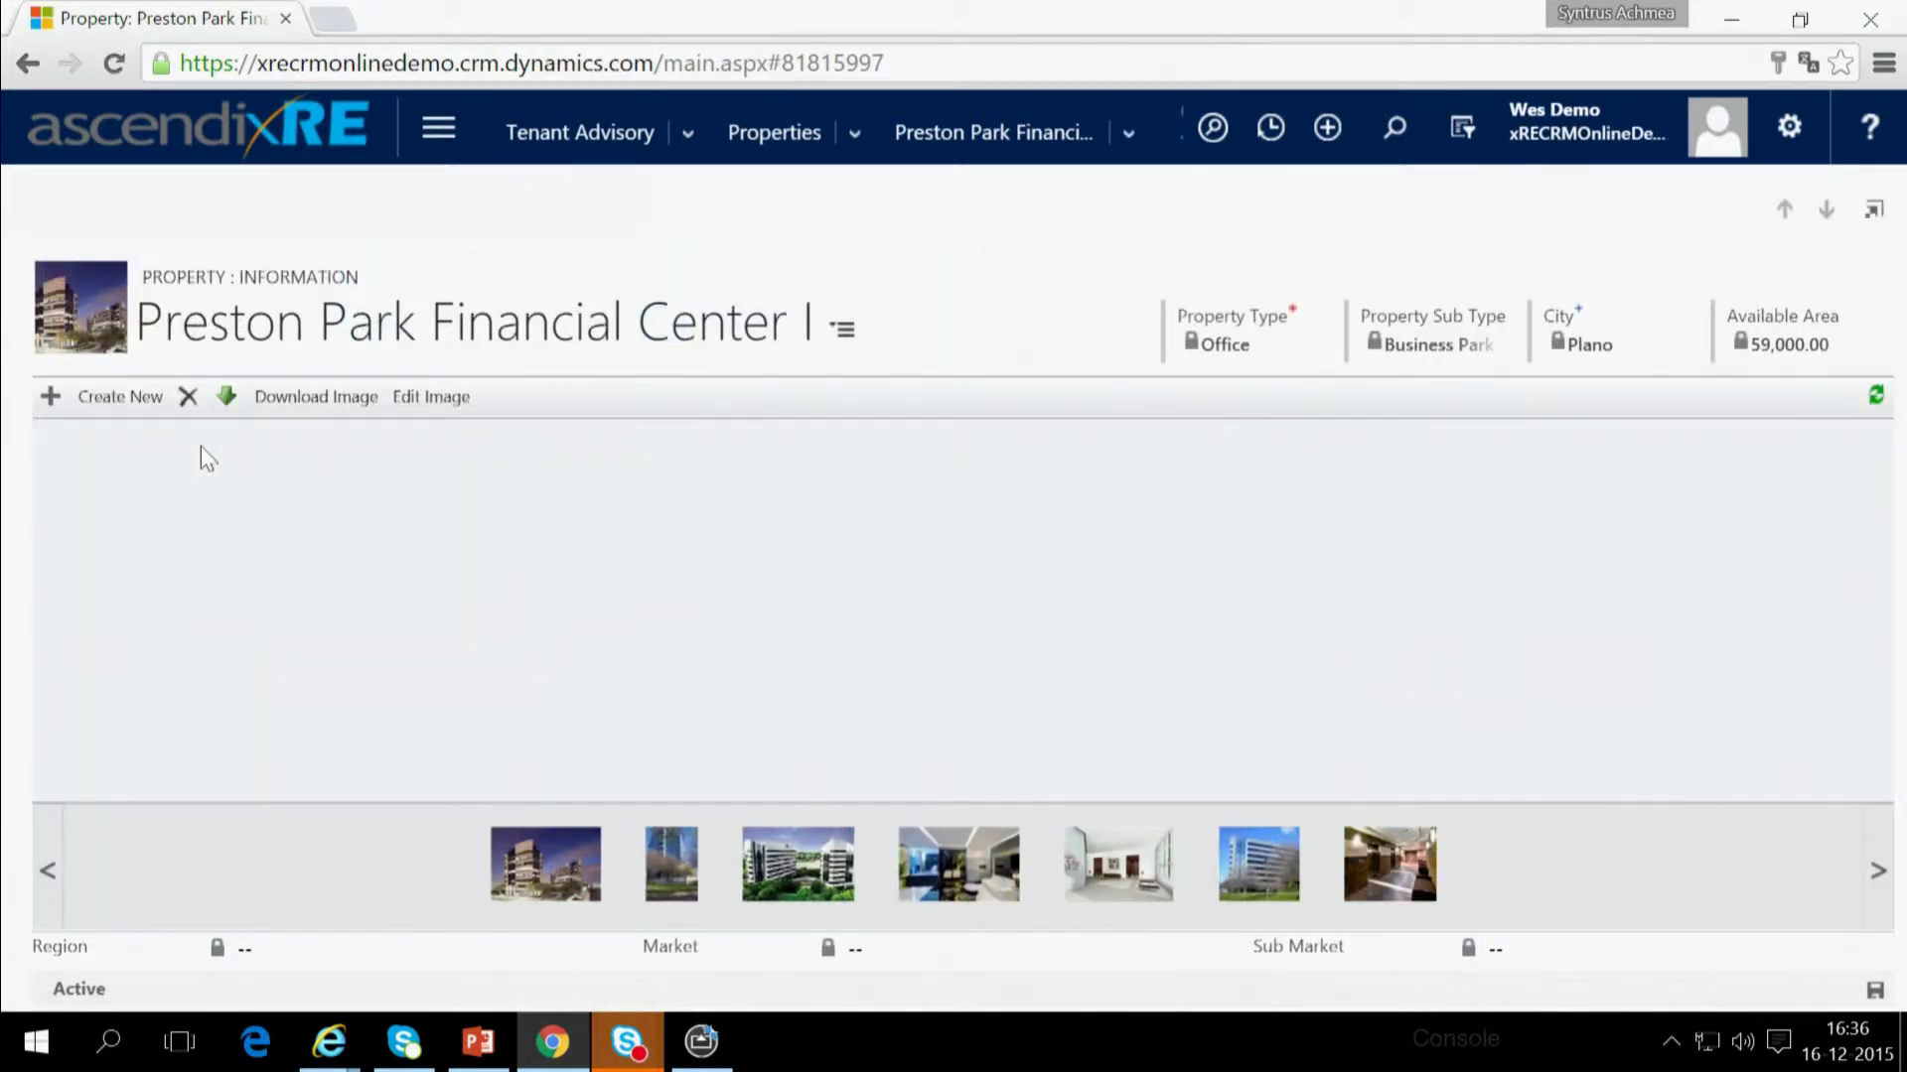
{"action": "left_click", "coordinate": [573, 860]}
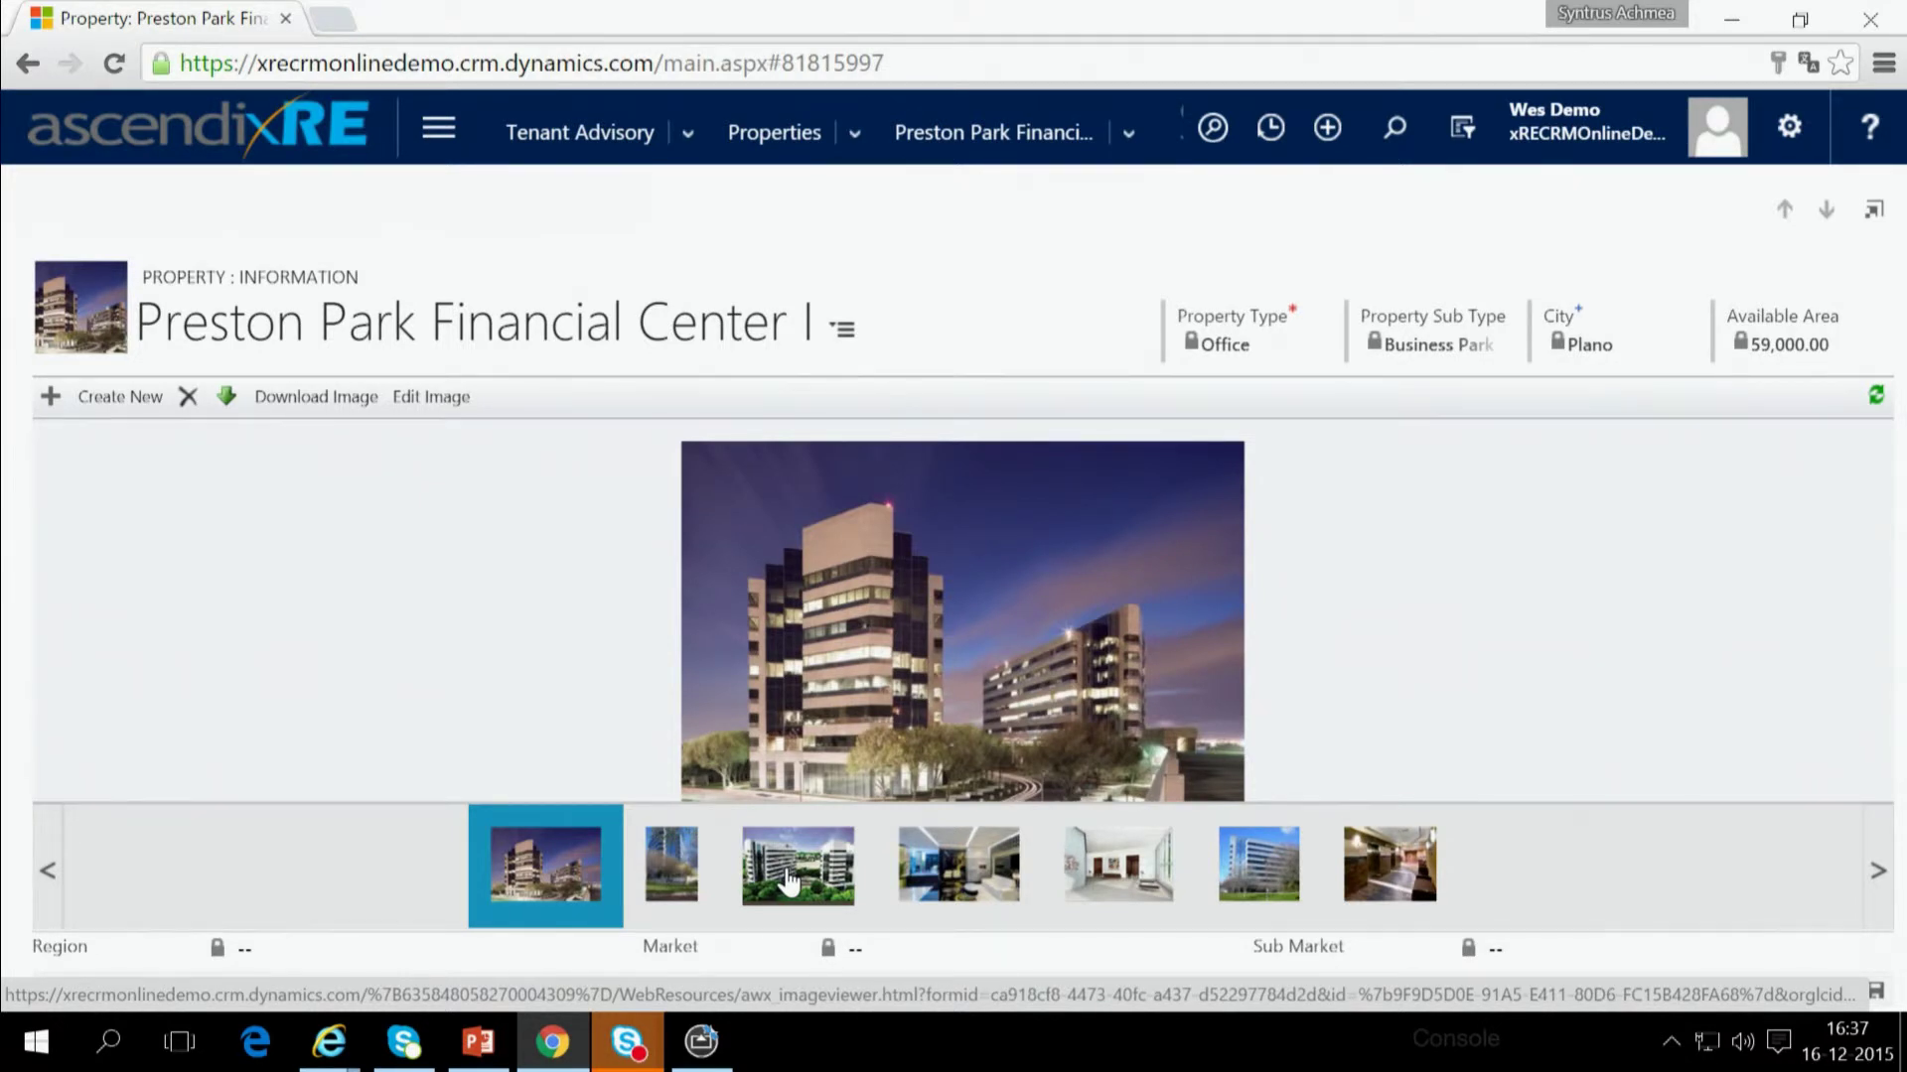
- List the leases associated with the Preston Park Financial Center I property
{"action": "left_click", "coordinate": [1131, 147]}
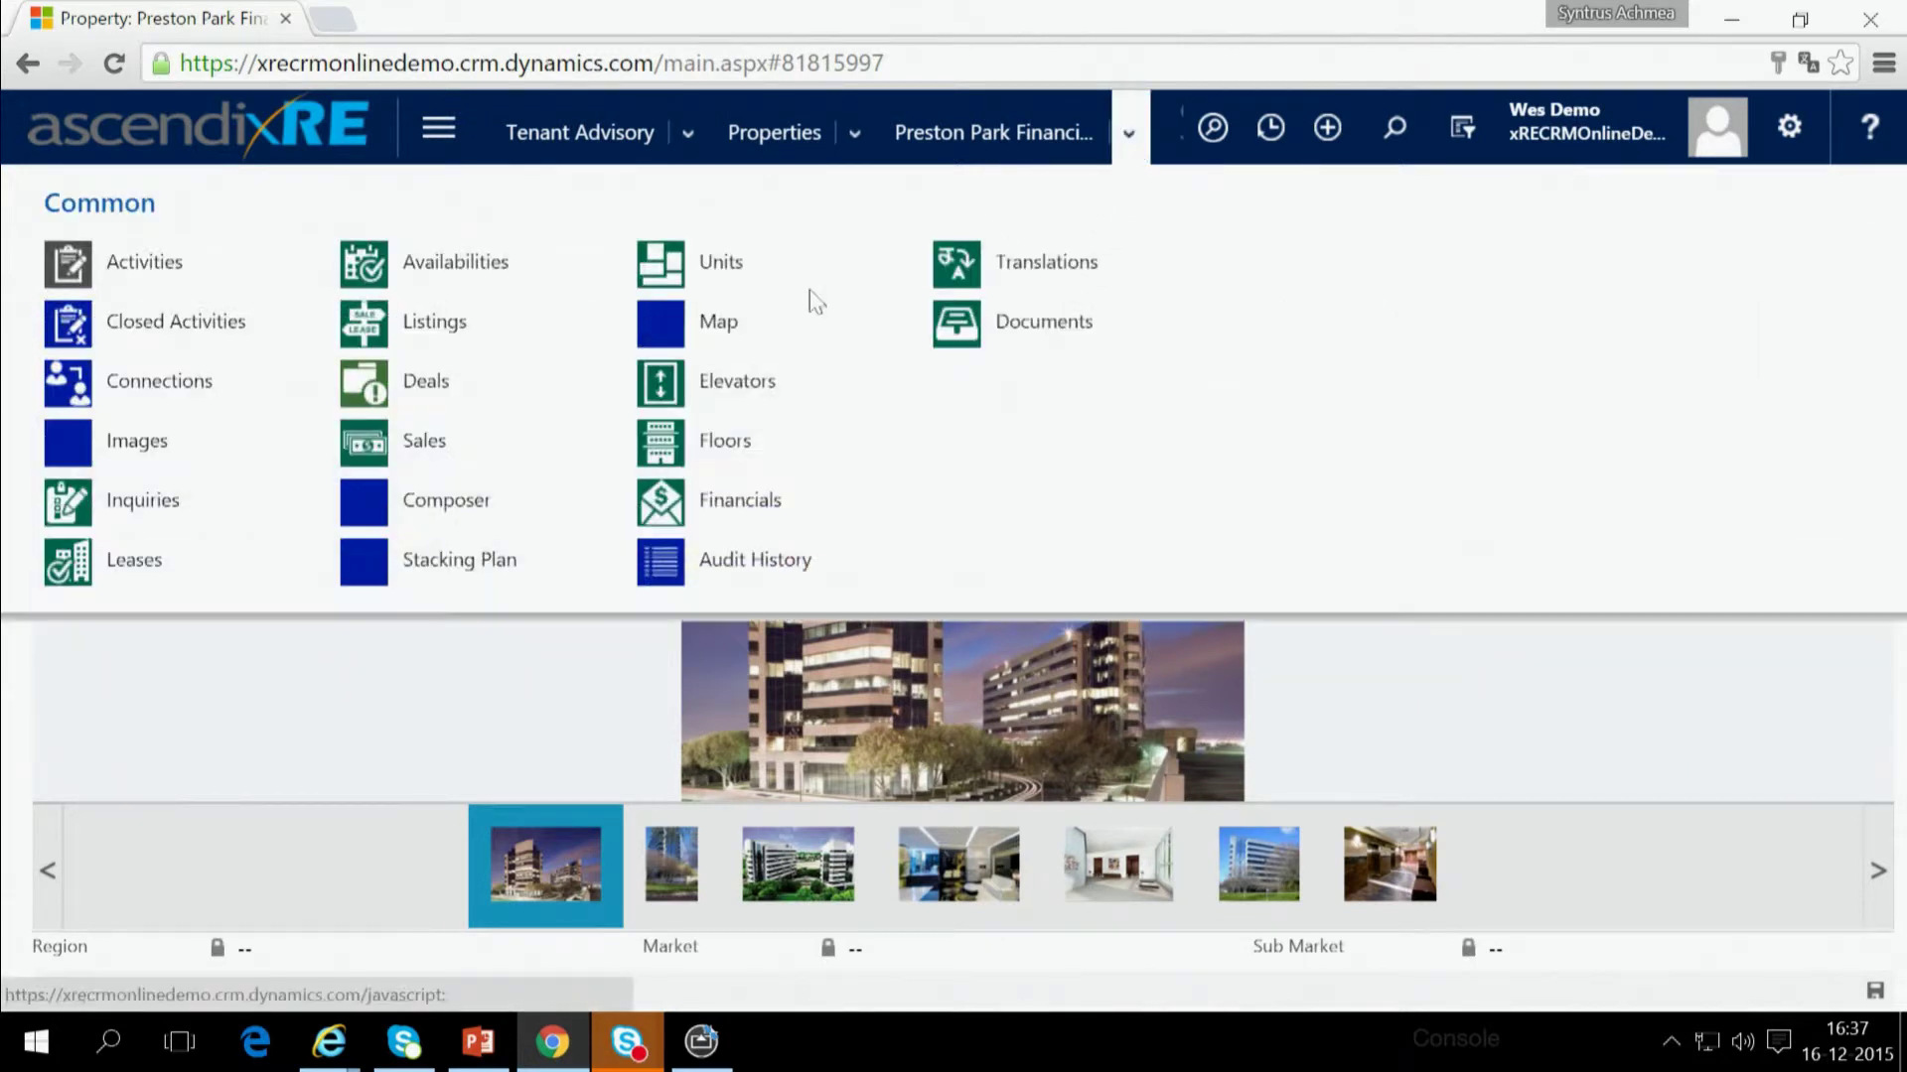
{"action": "left_click", "coordinate": [149, 560]}
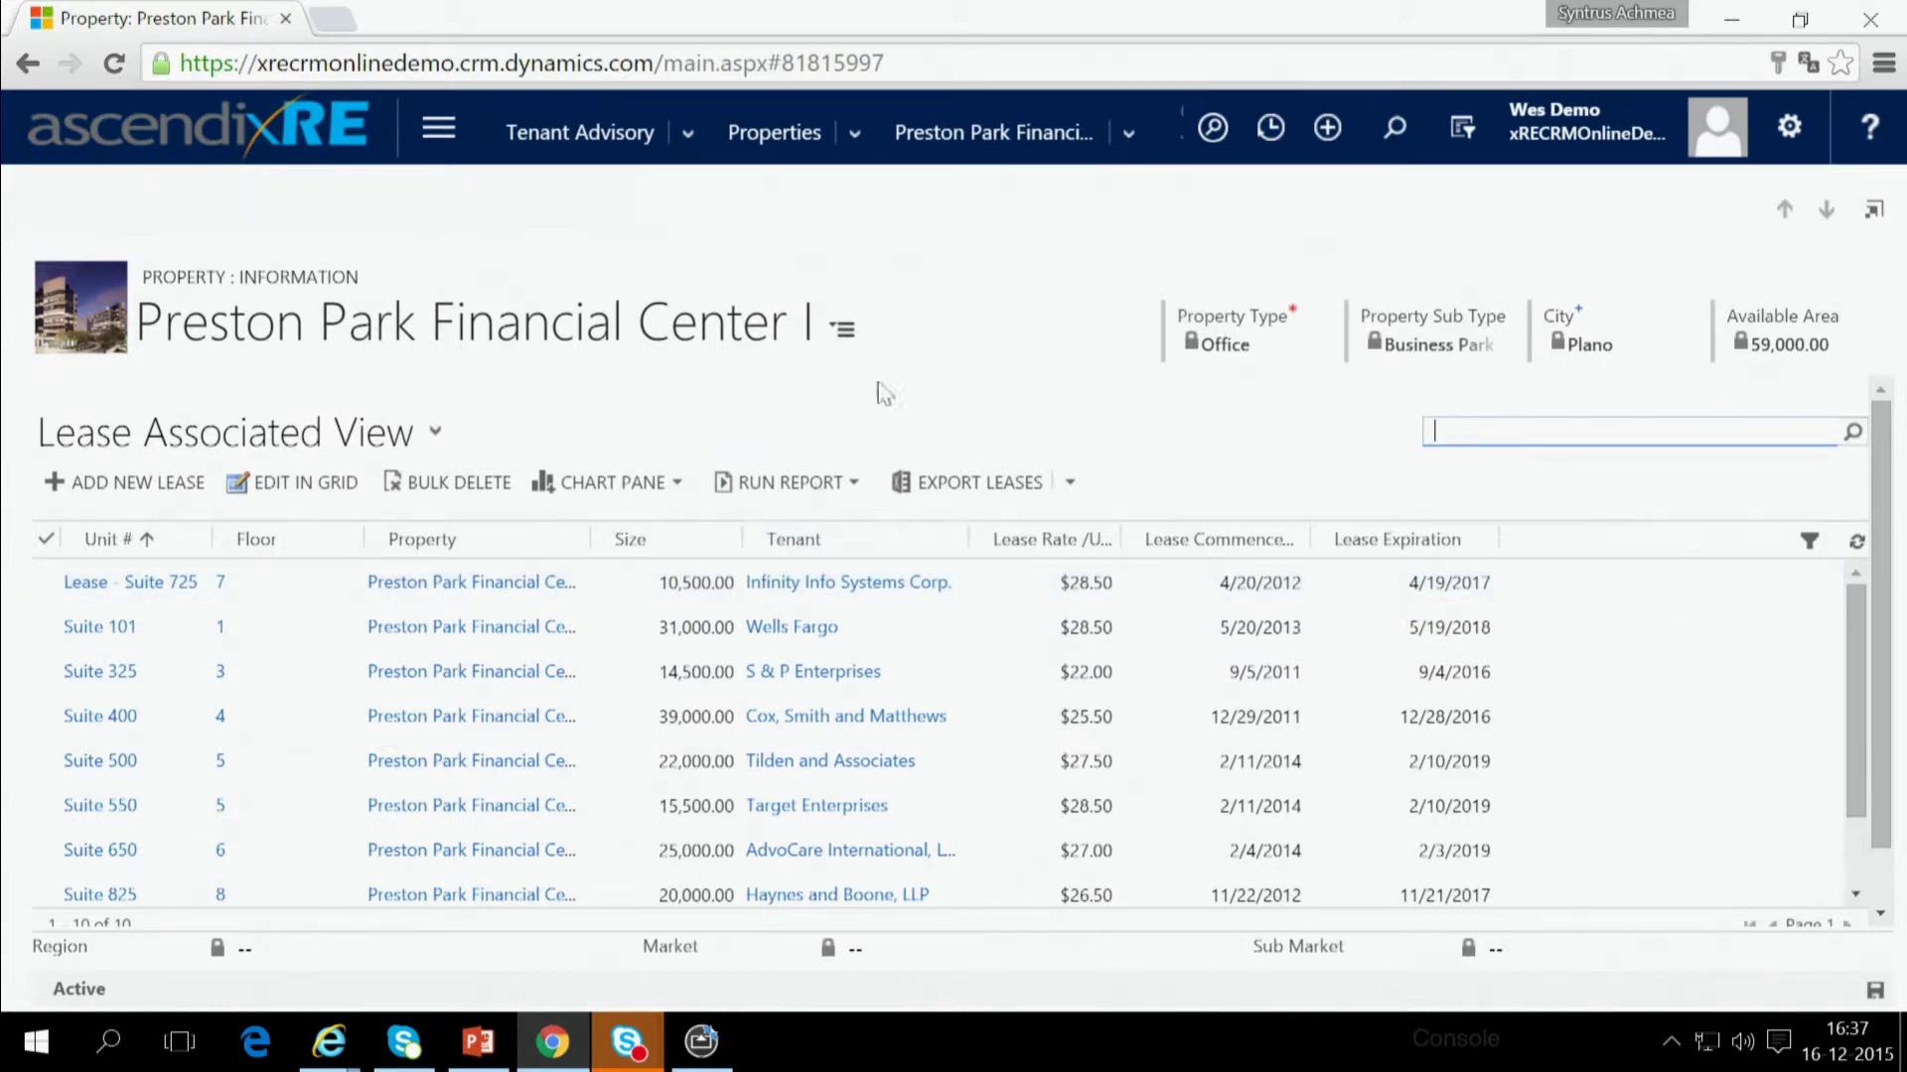
- List the availabilities of Preston Park Financial Center I and display the property's stacking plan
{"action": "left_click", "coordinate": [1123, 136]}
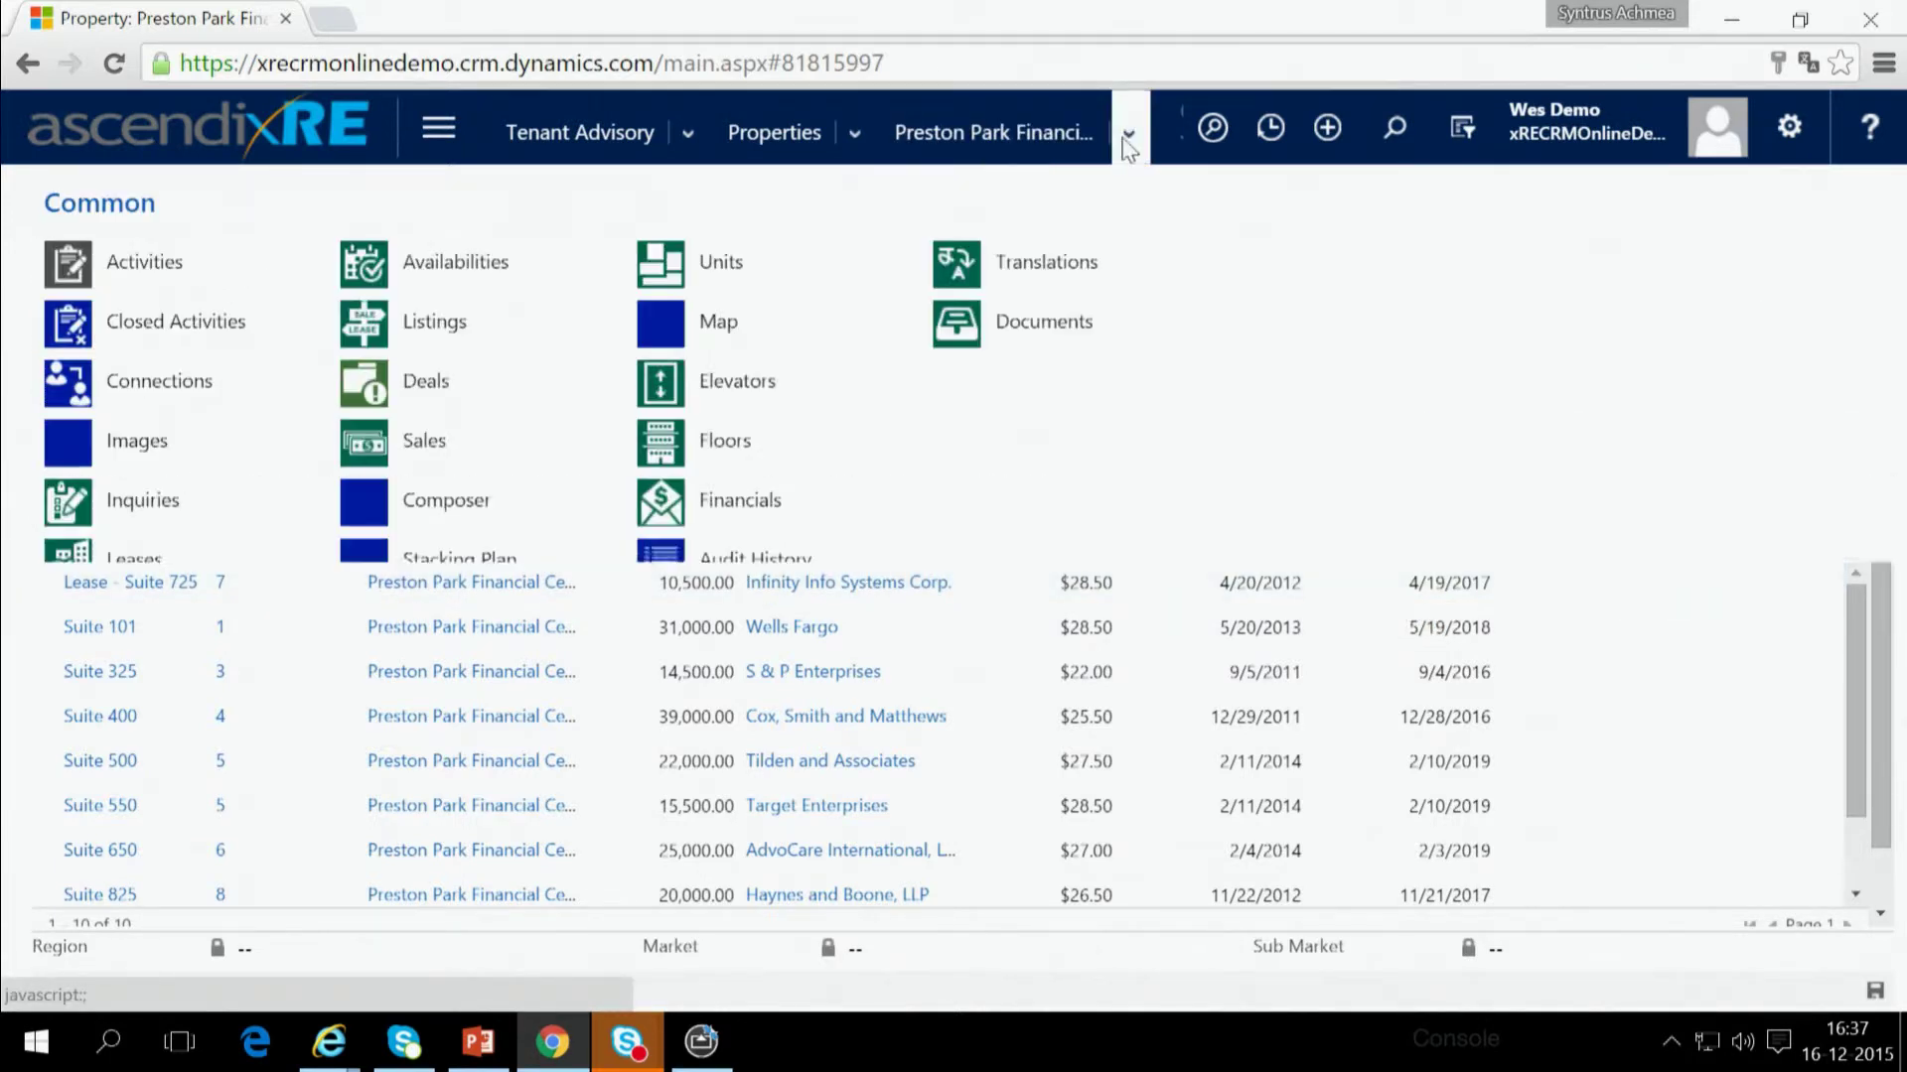
{"action": "left_click", "coordinate": [447, 268]}
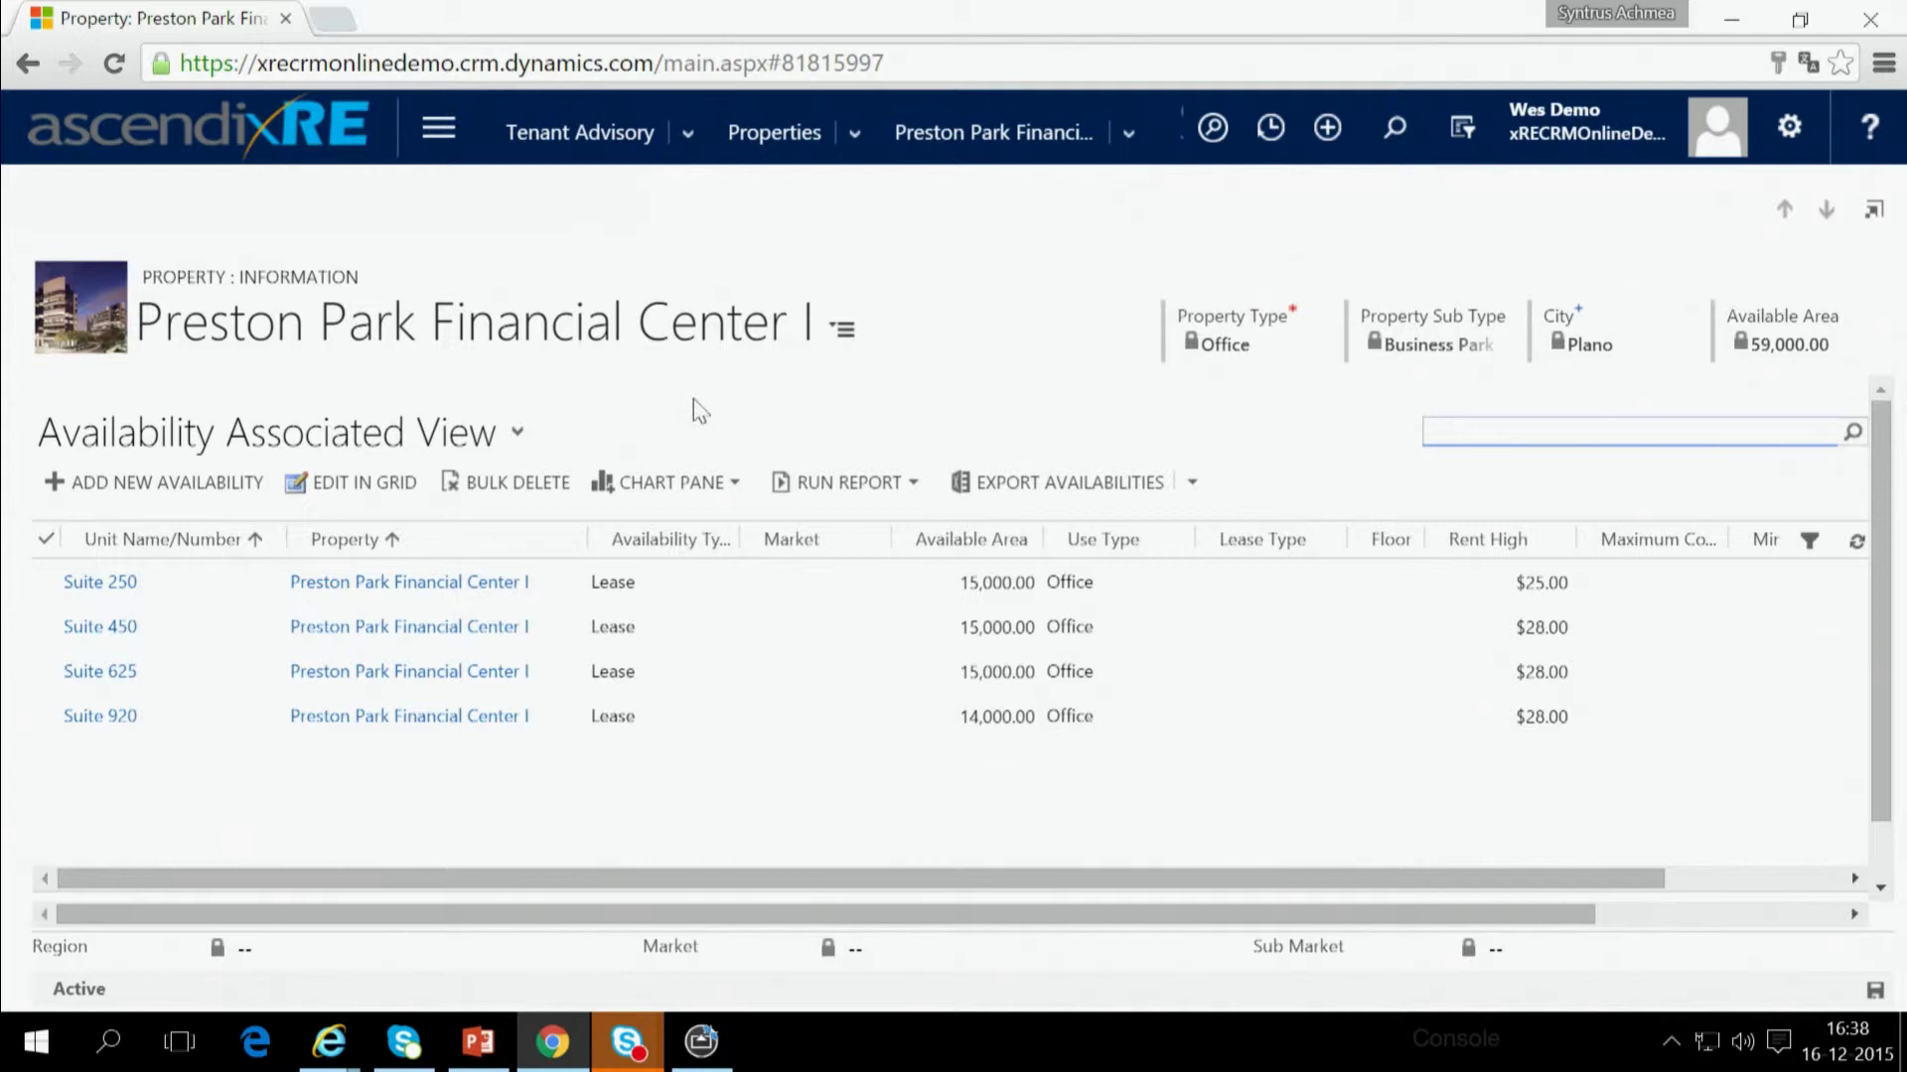
{"action": "left_click", "coordinate": [1128, 134]}
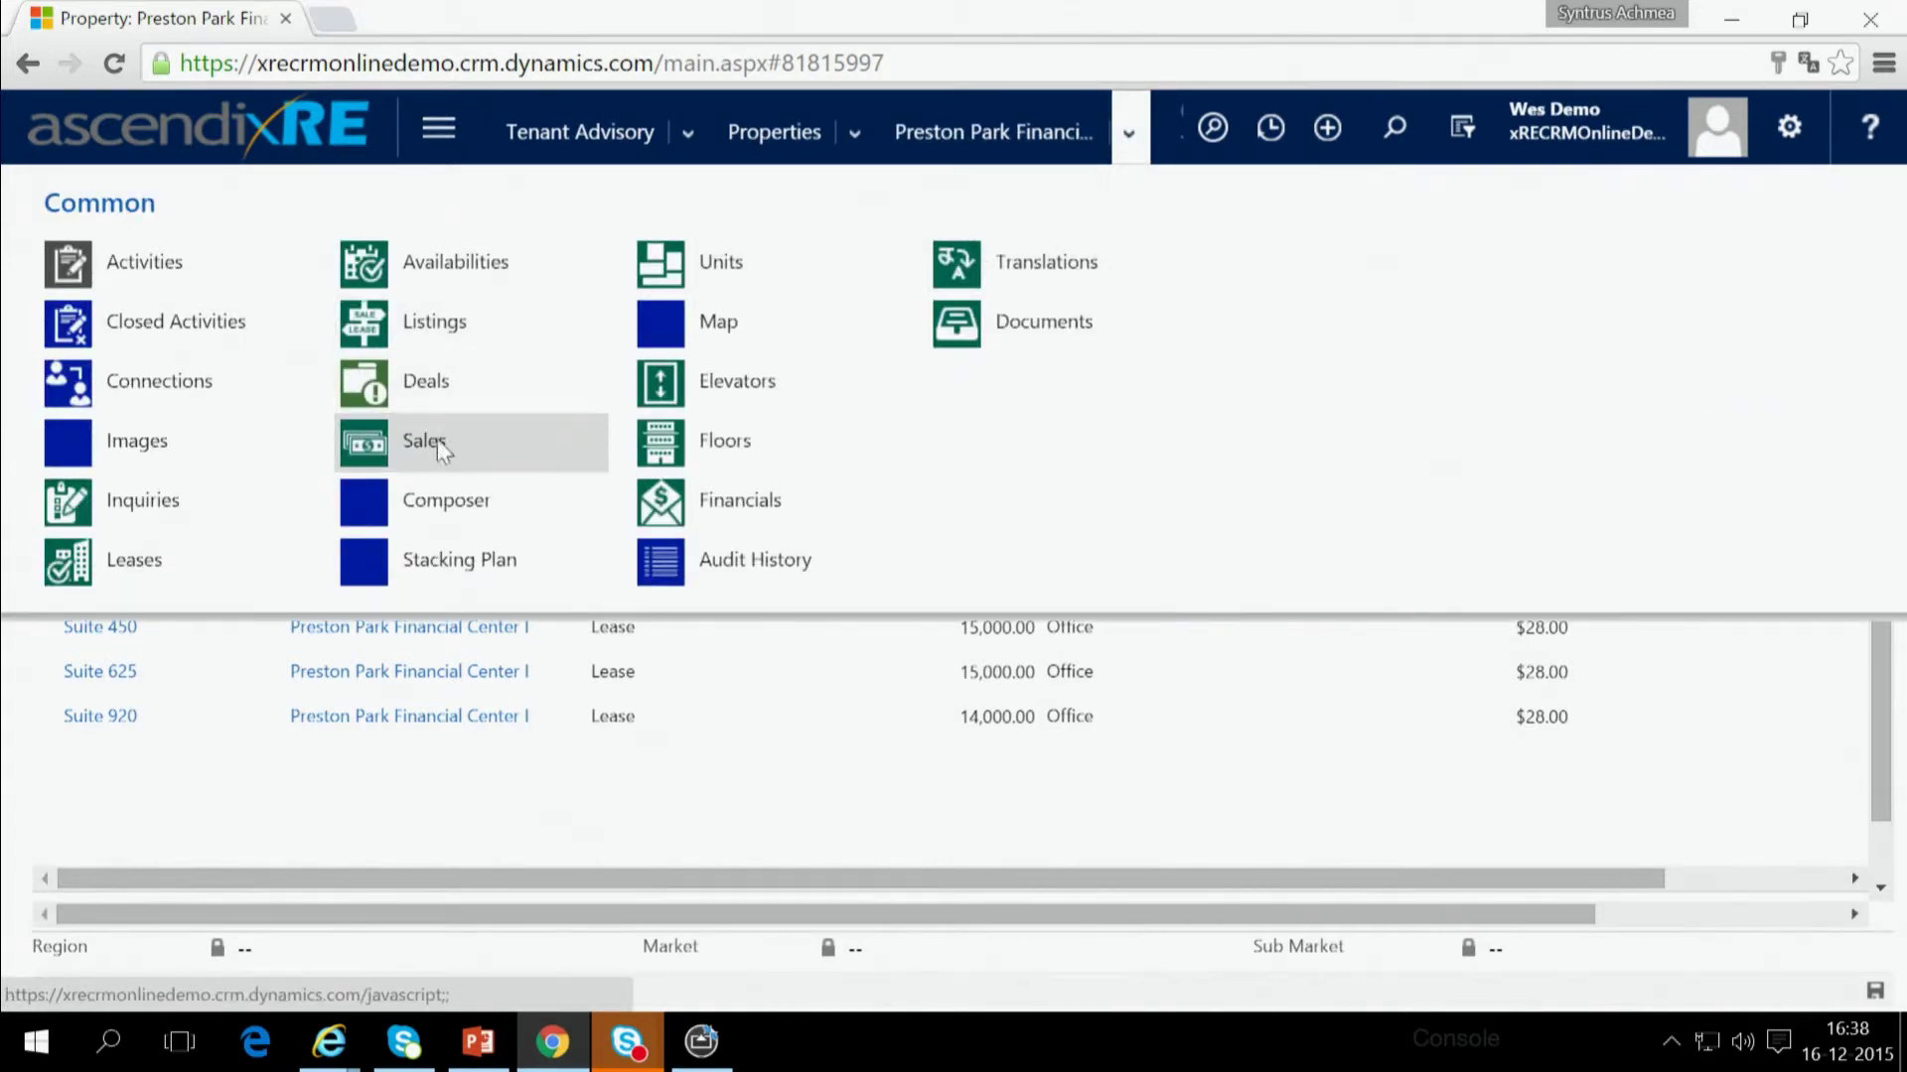
{"action": "left_click", "coordinate": [437, 556]}
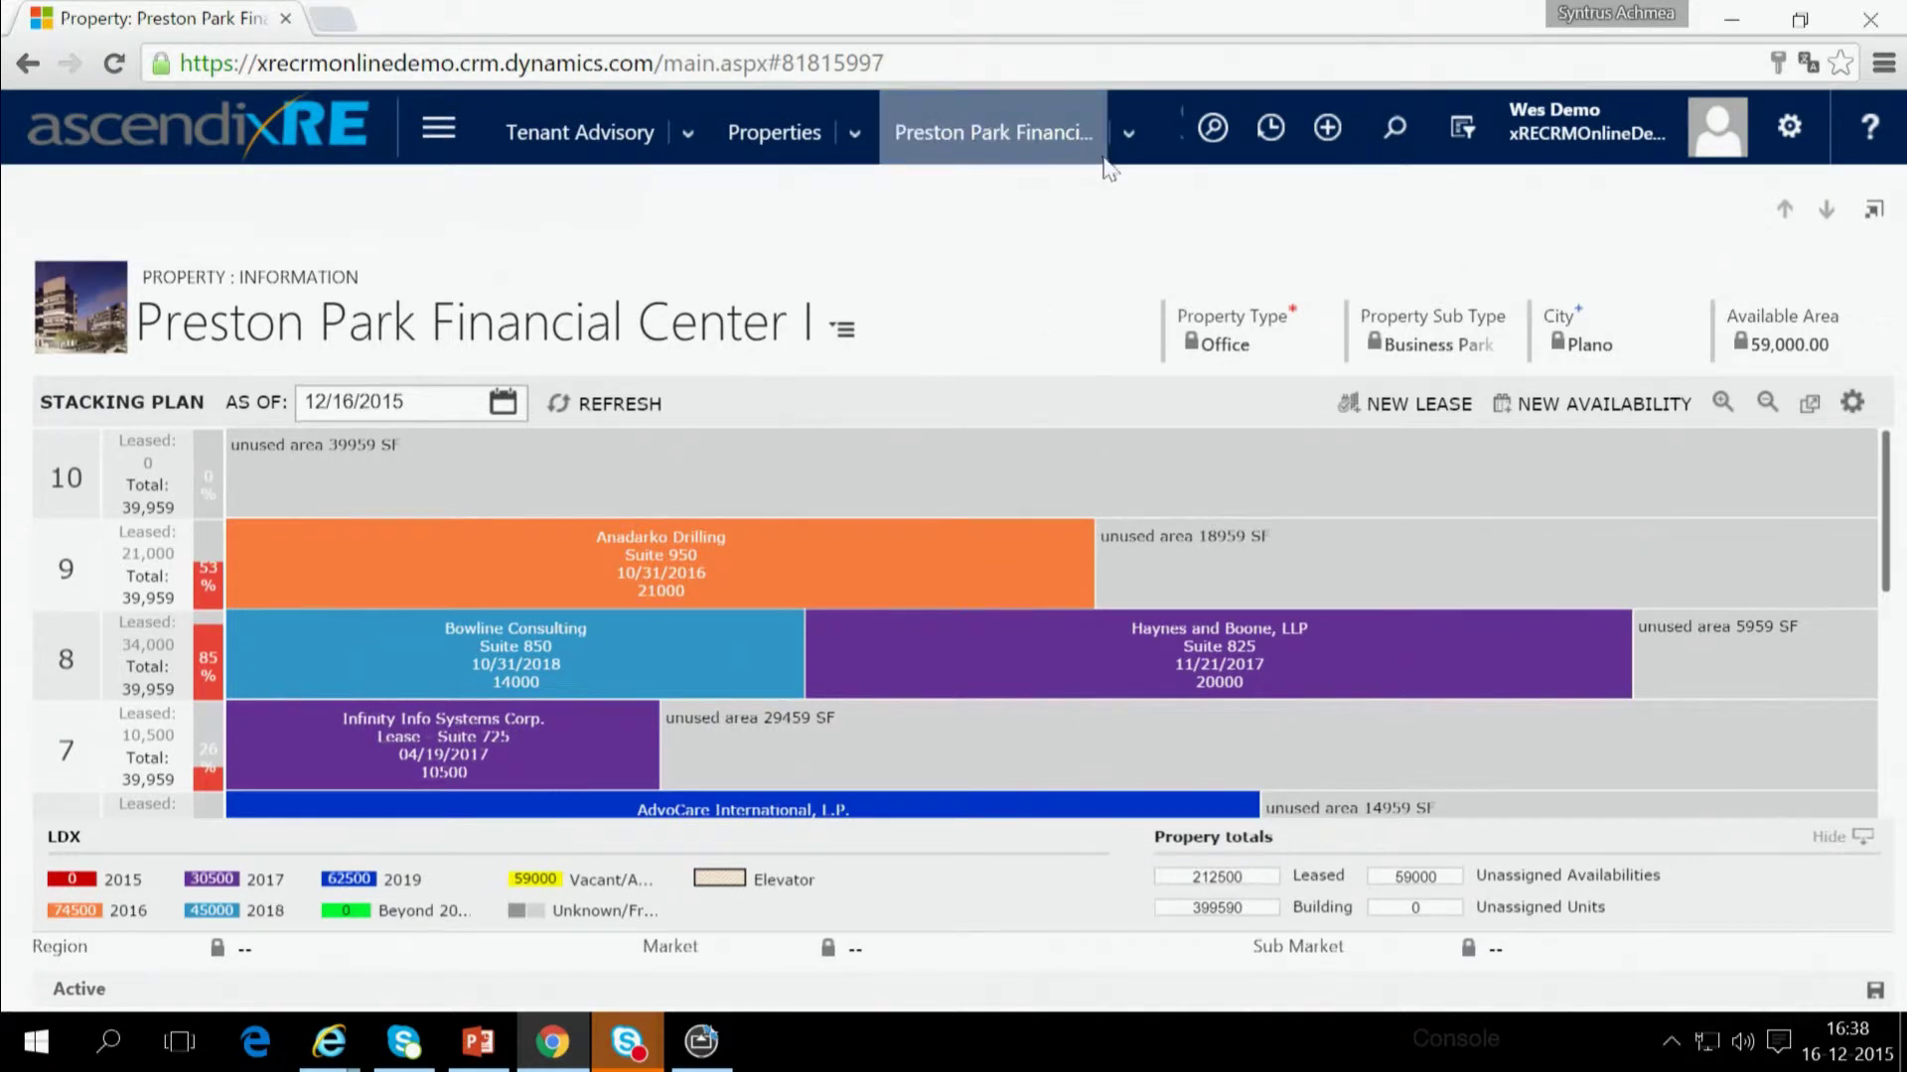
{"action": "left_click", "coordinate": [1130, 137]}
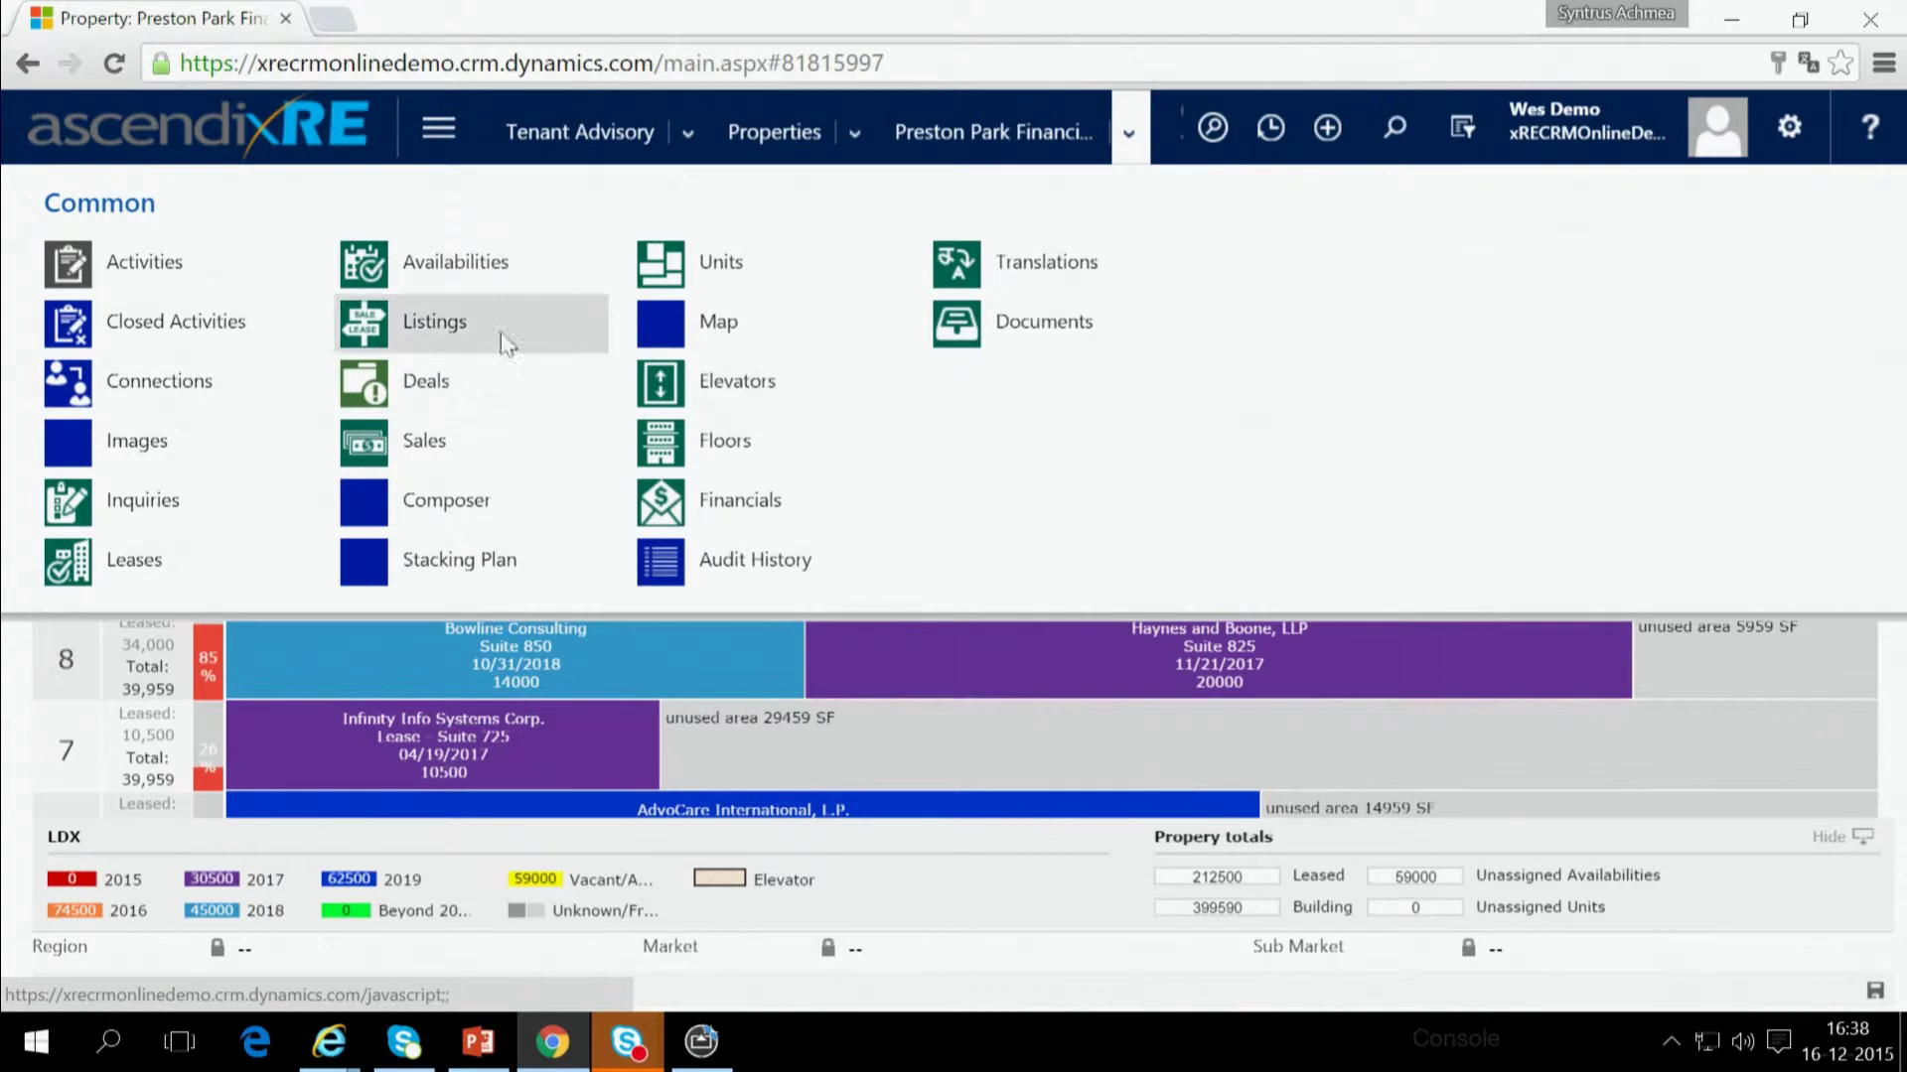
{"action": "left_click", "coordinate": [427, 276]}
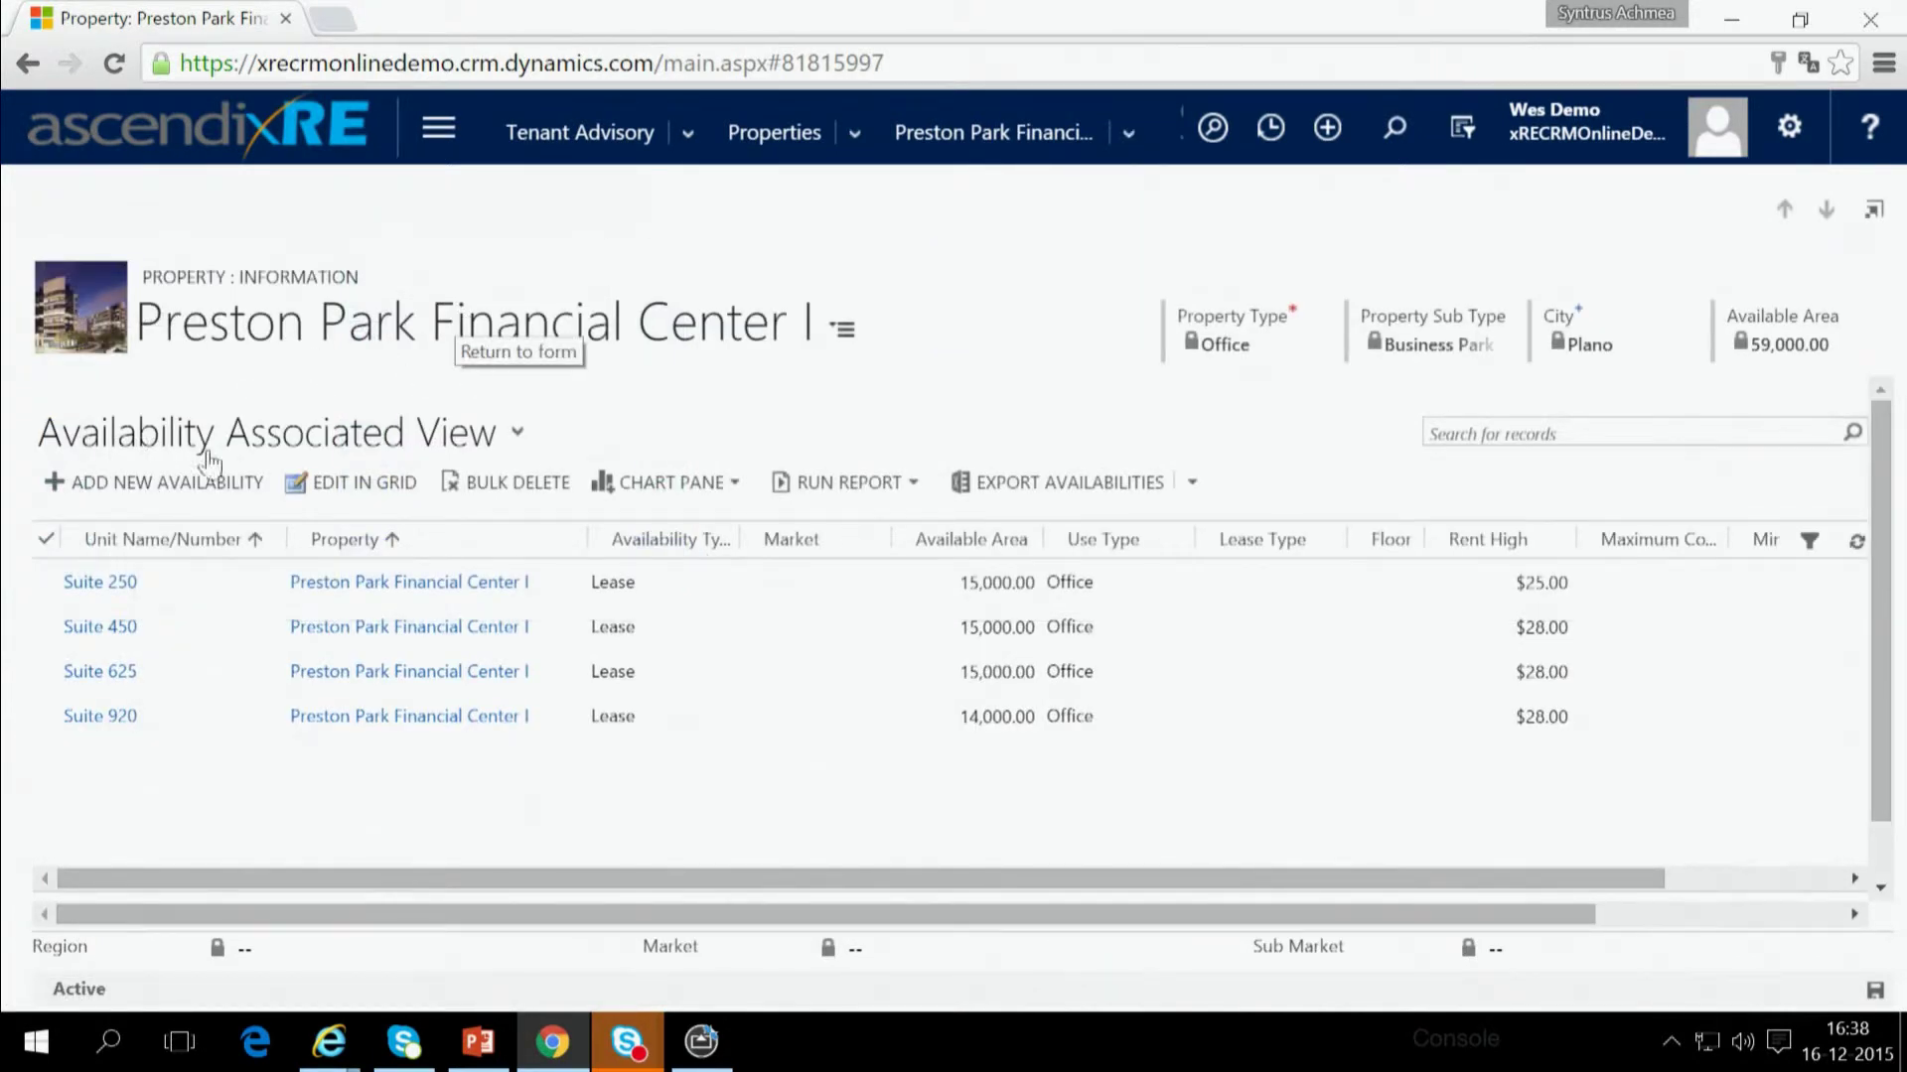
{"action": "left_click", "coordinate": [43, 709]}
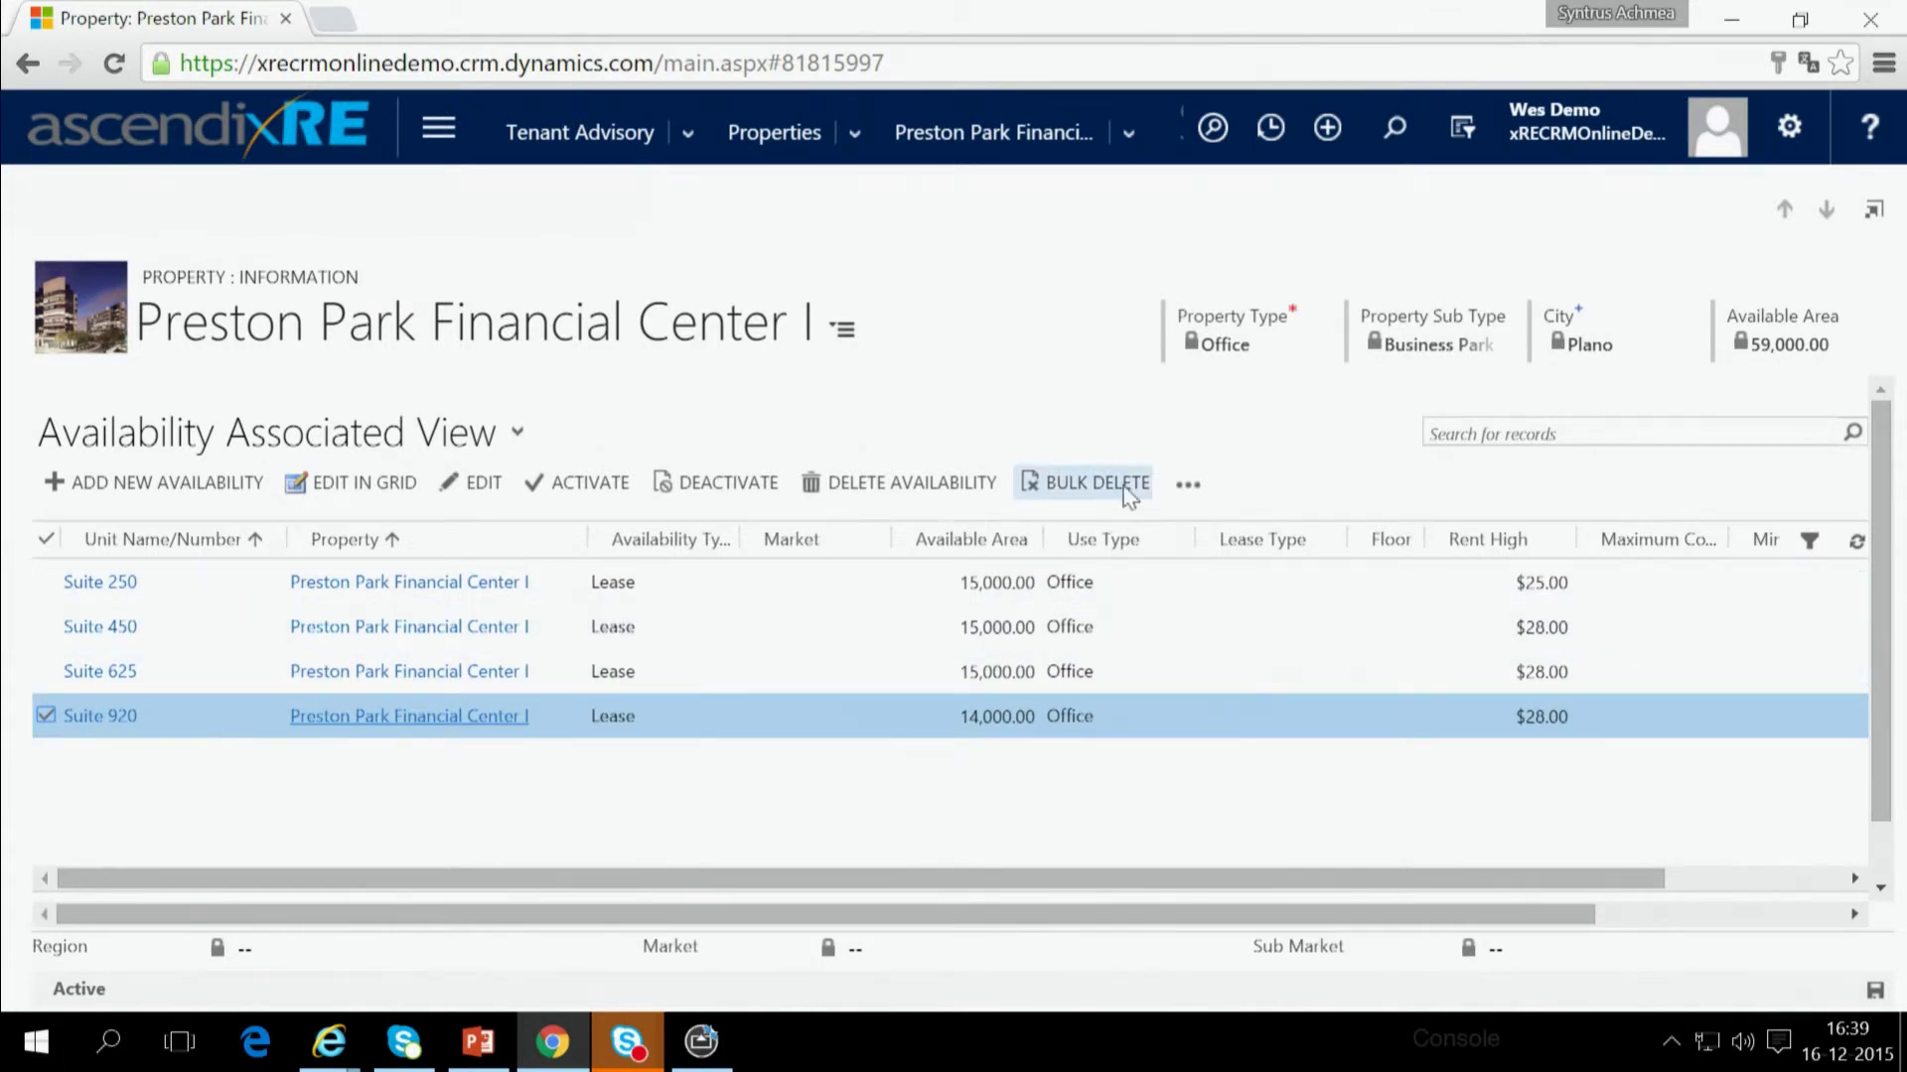
{"action": "left_click", "coordinate": [1188, 485]}
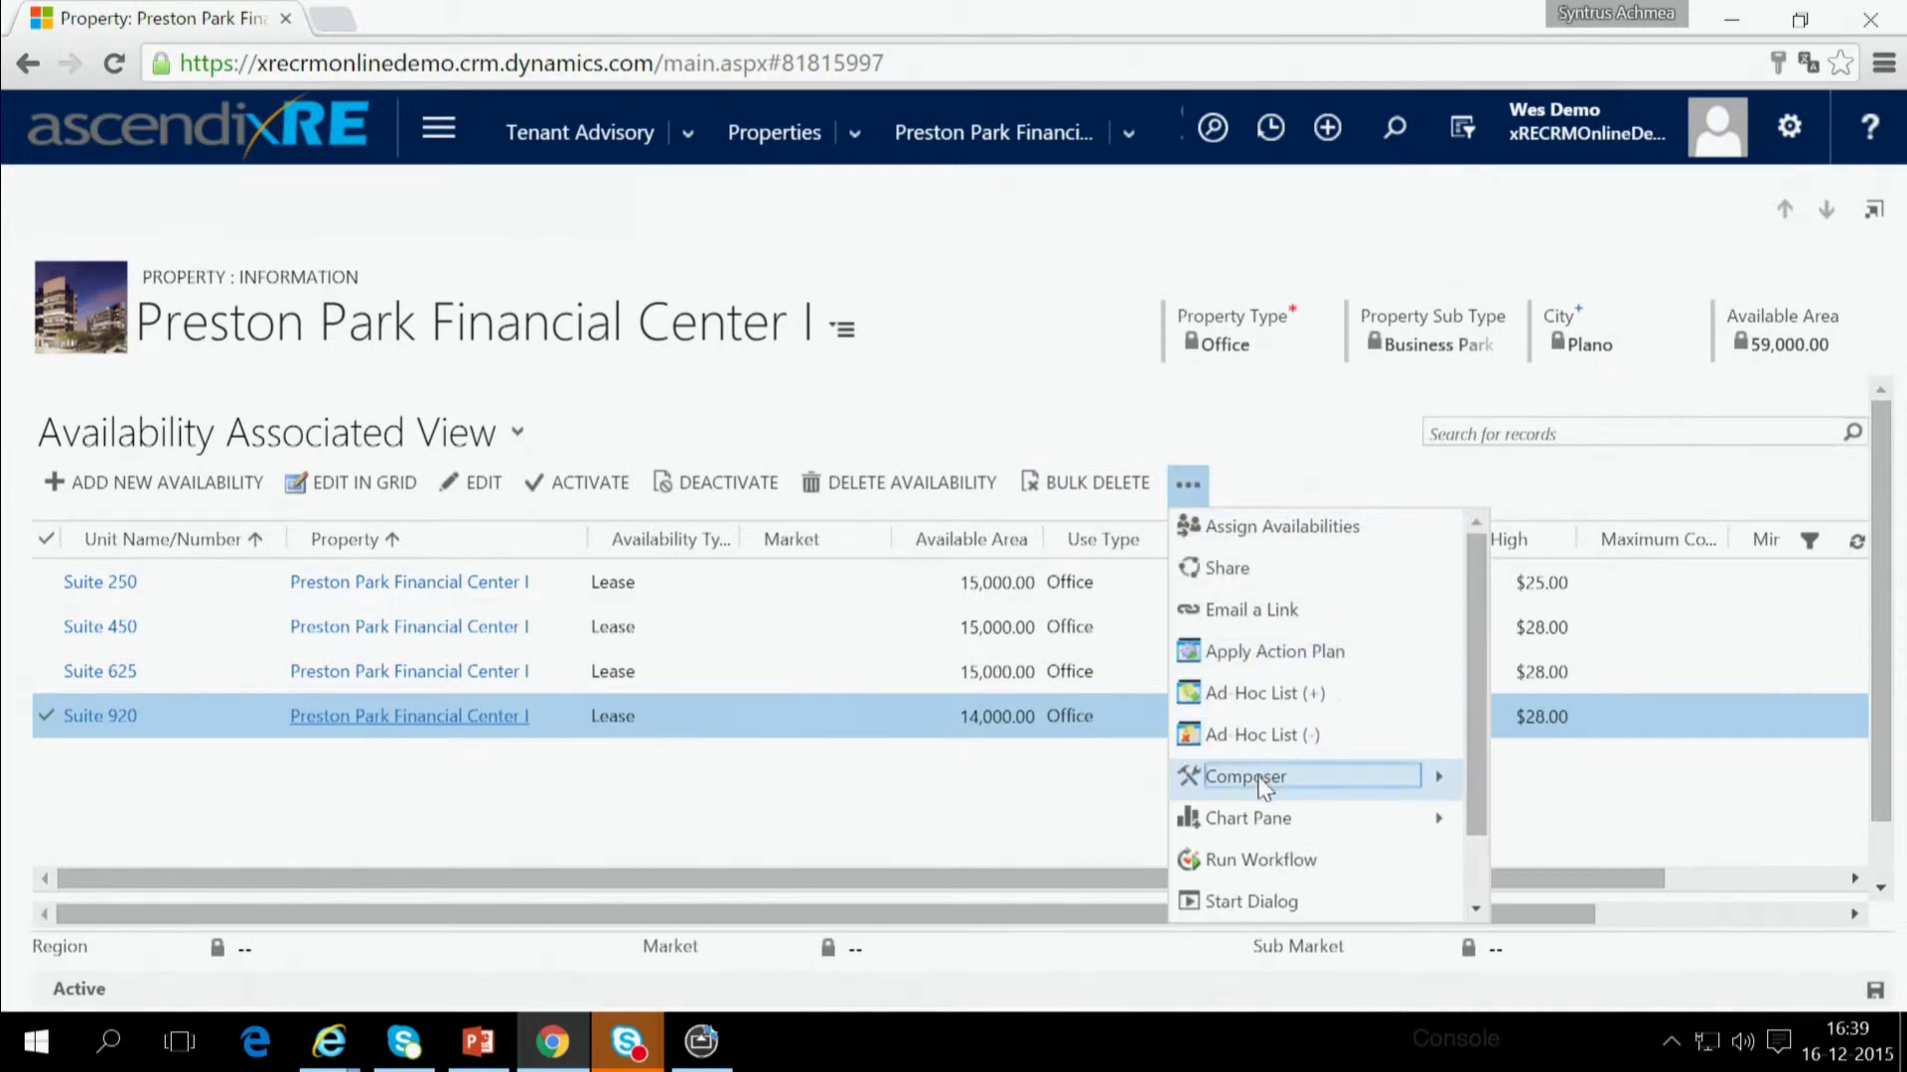
{"action": "mouse_move", "coordinate": [1430, 777]}
{"action": "left_click", "coordinate": [1529, 776]}
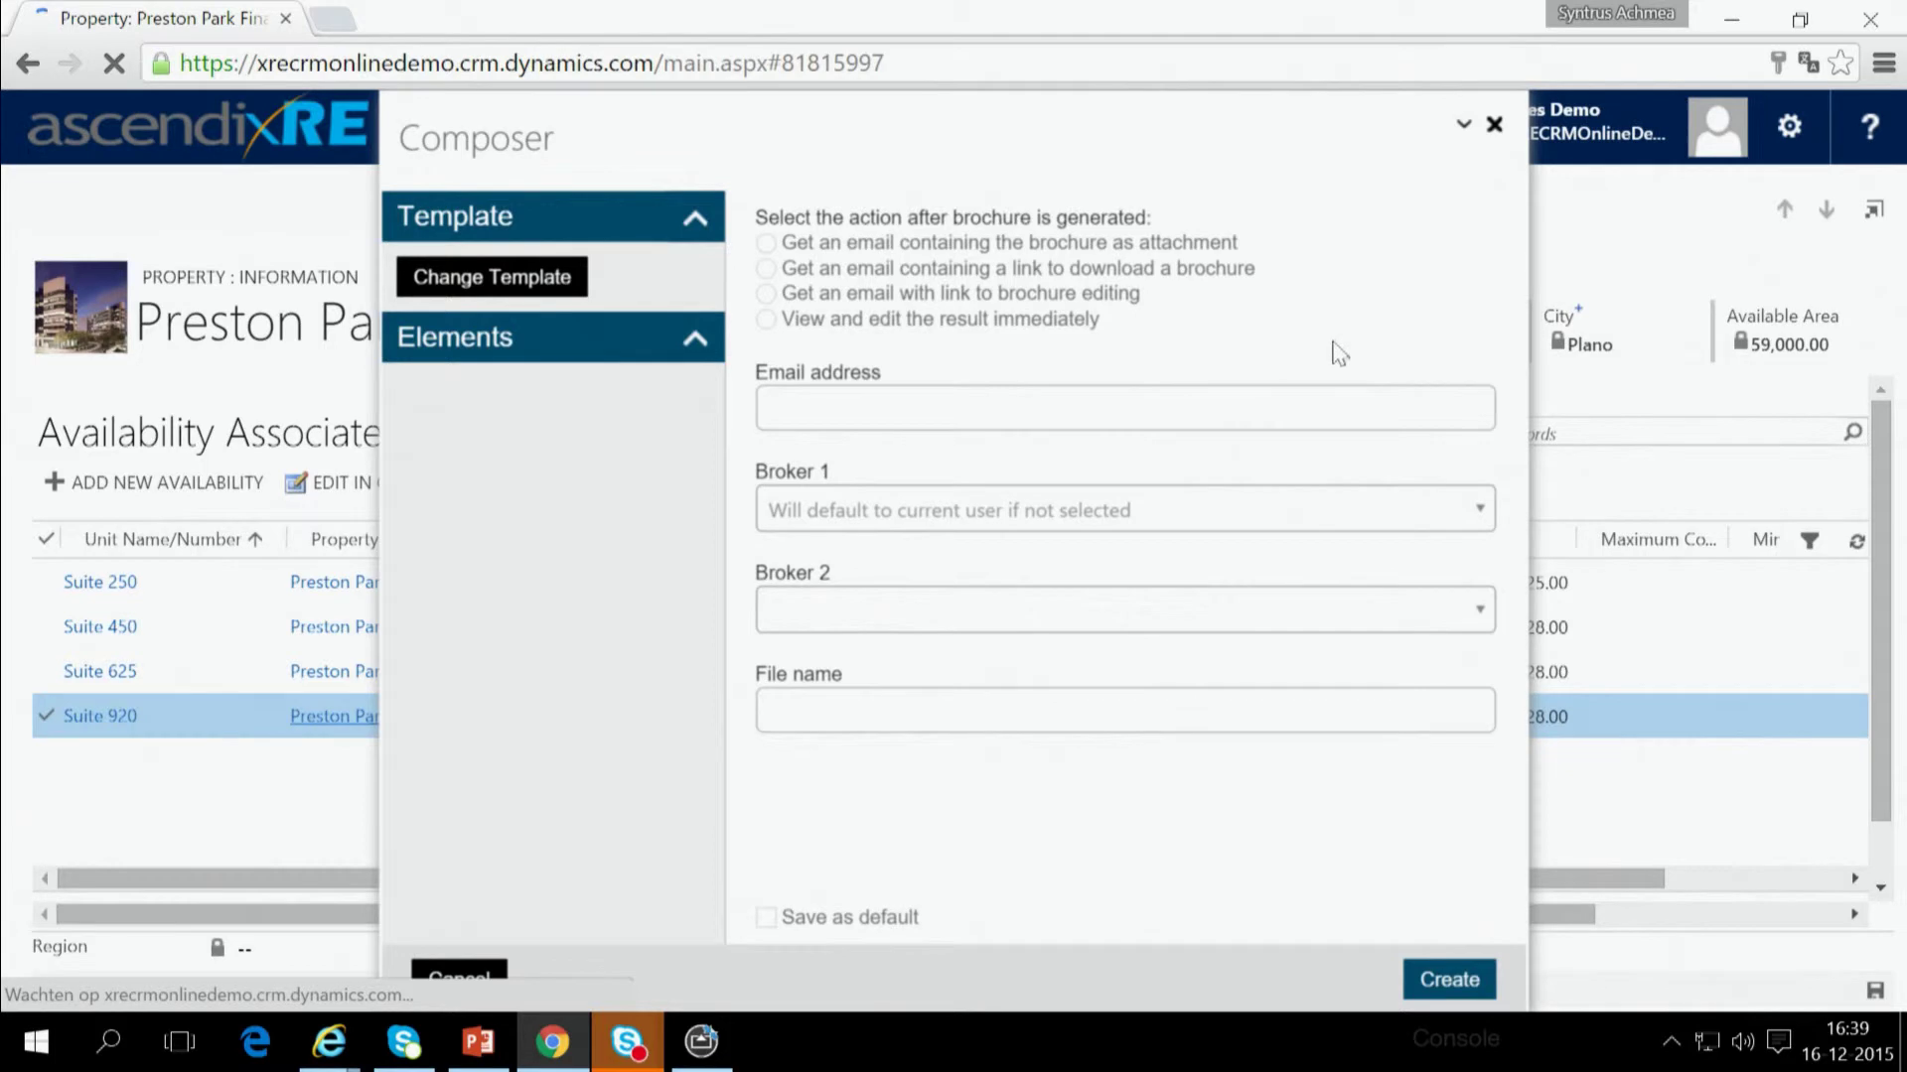
{"action": "left_click", "coordinate": [1493, 125]}
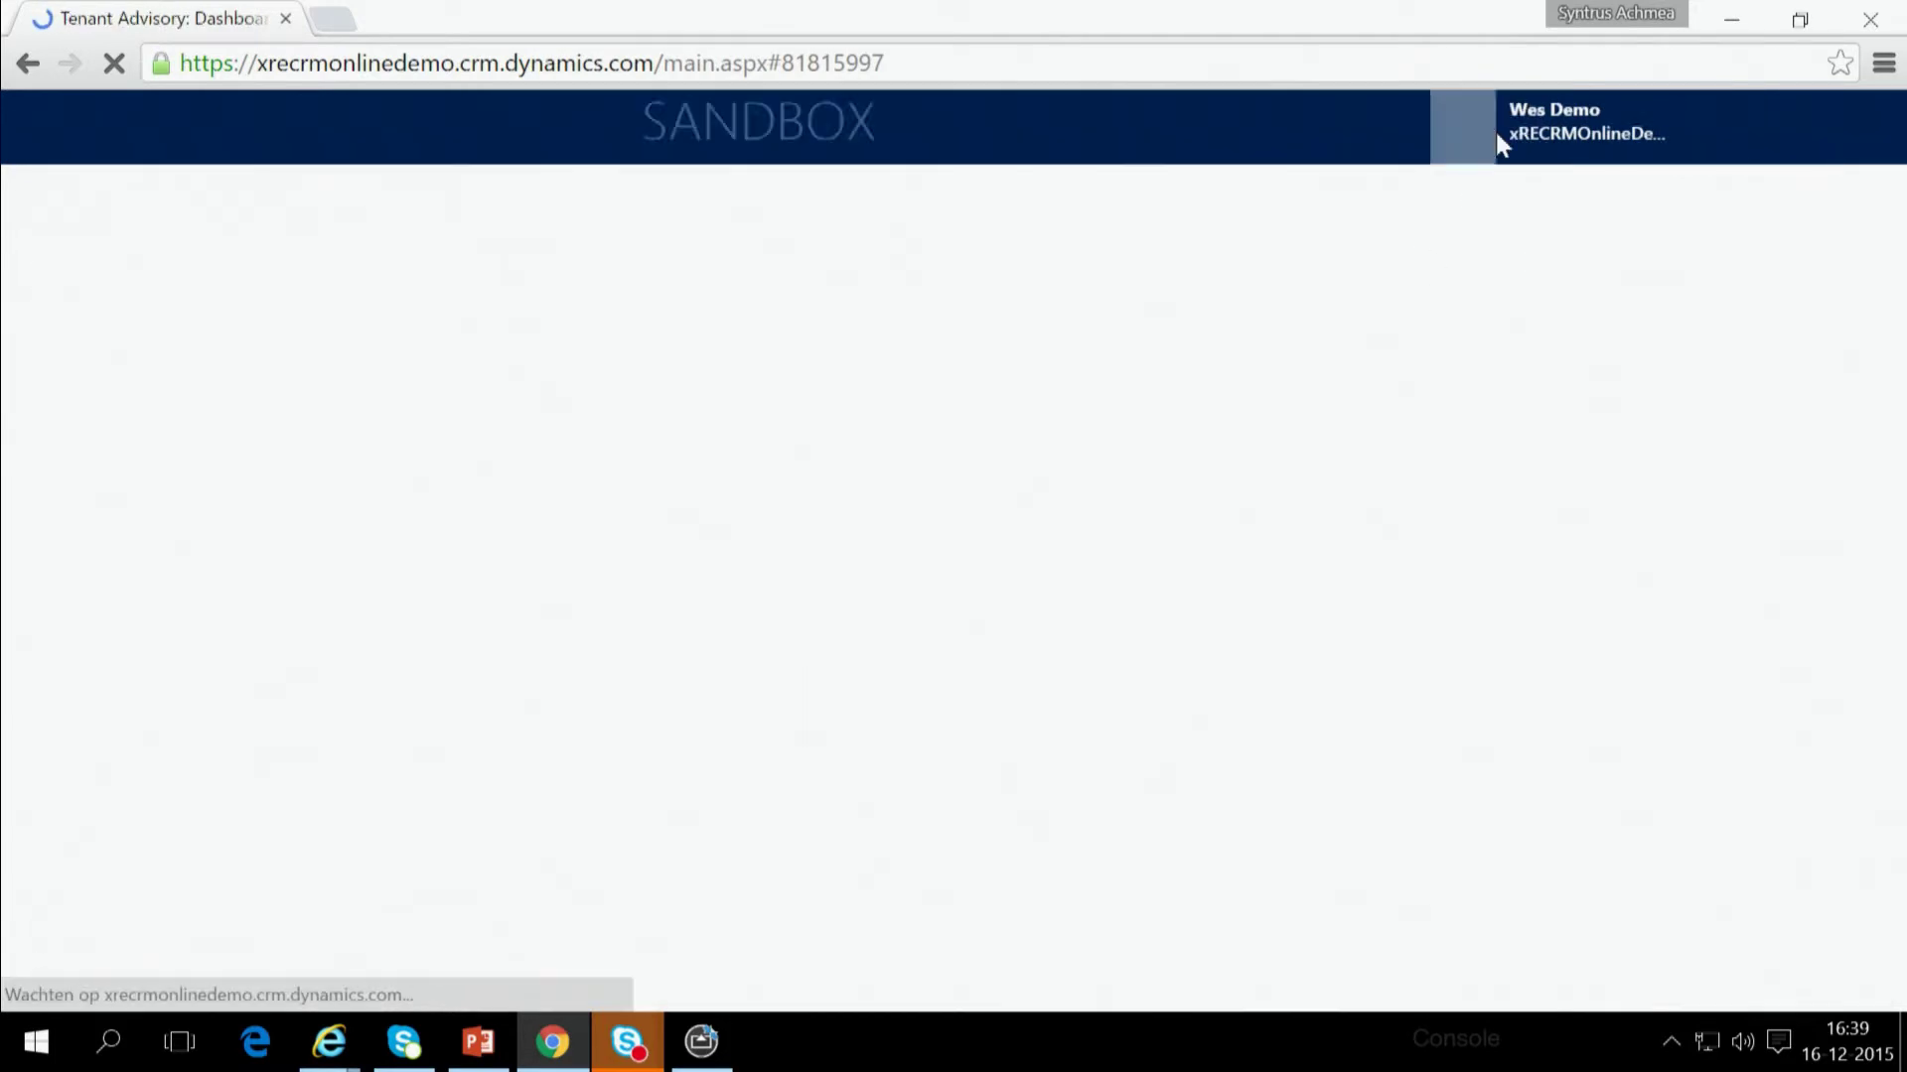
{"action": "left_click", "coordinate": [1309, 752]}
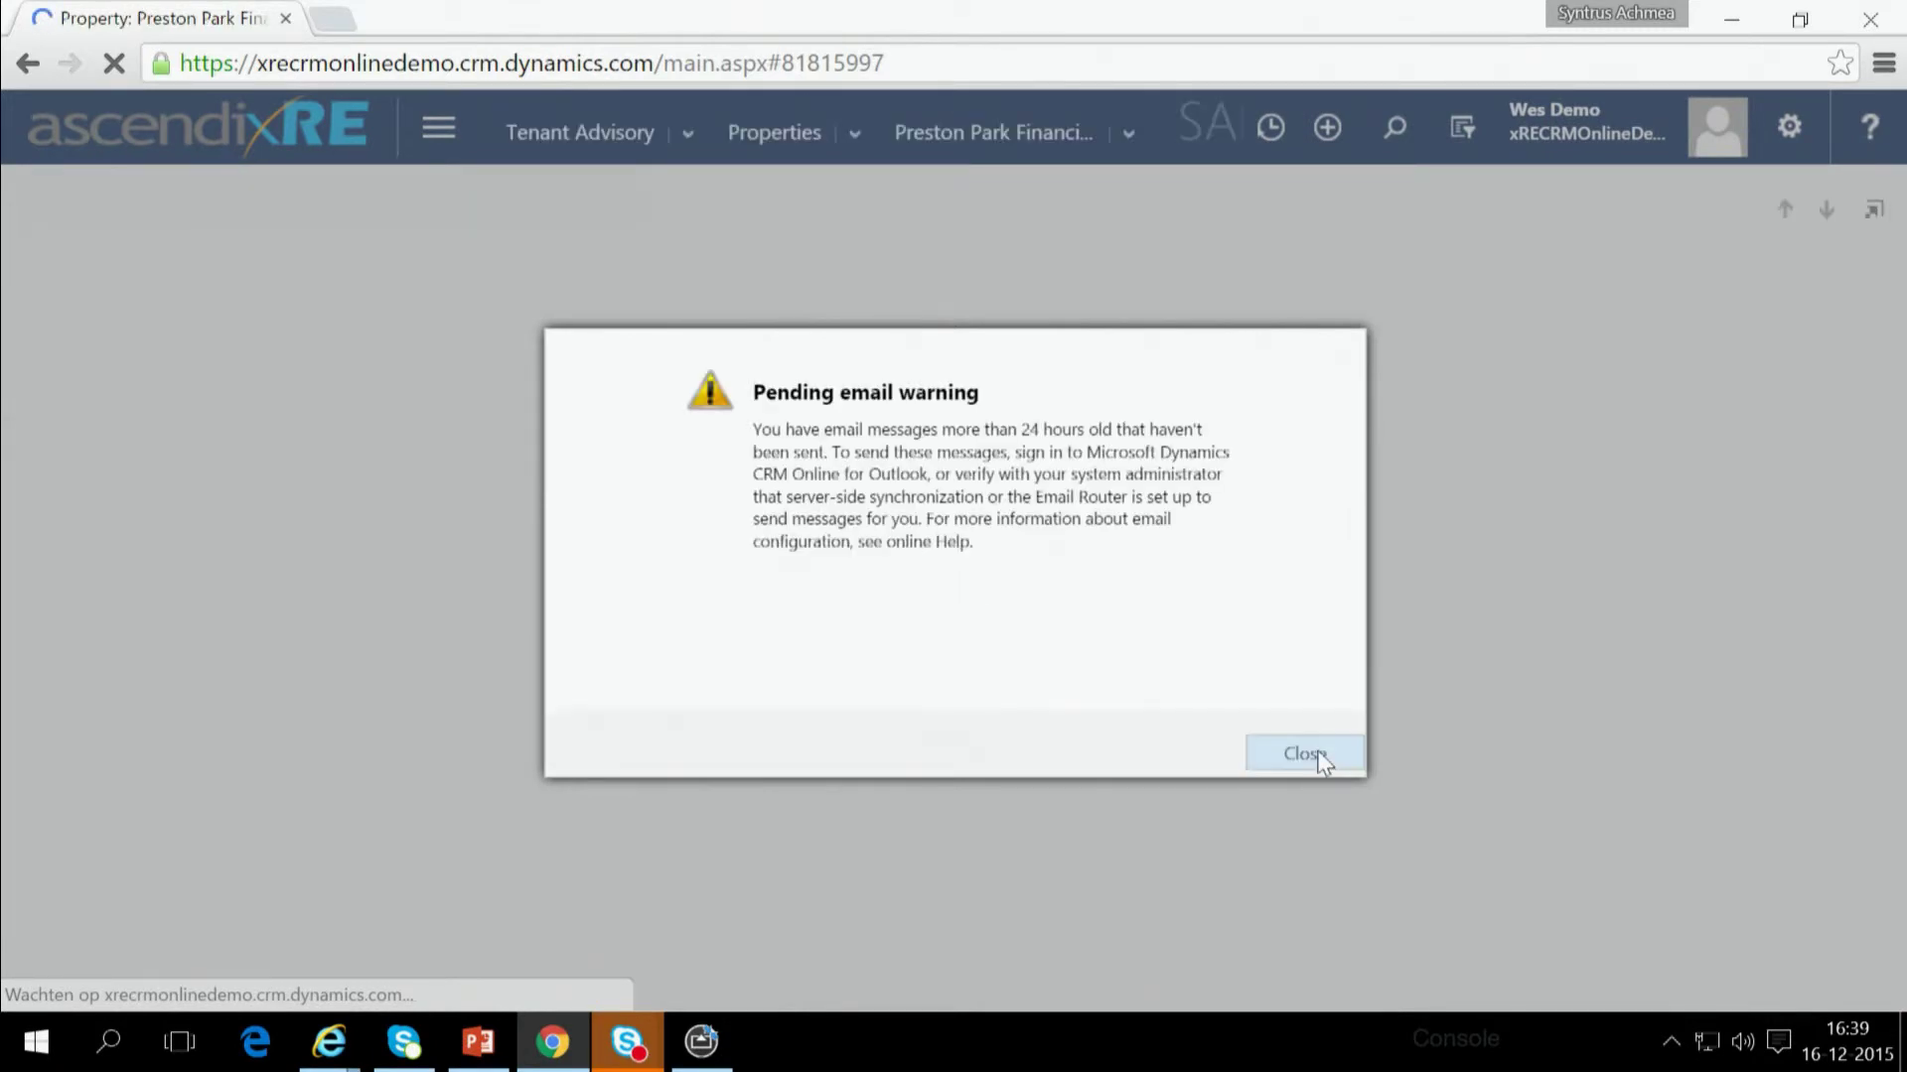
{"action": "left_click", "coordinate": [1326, 763]}
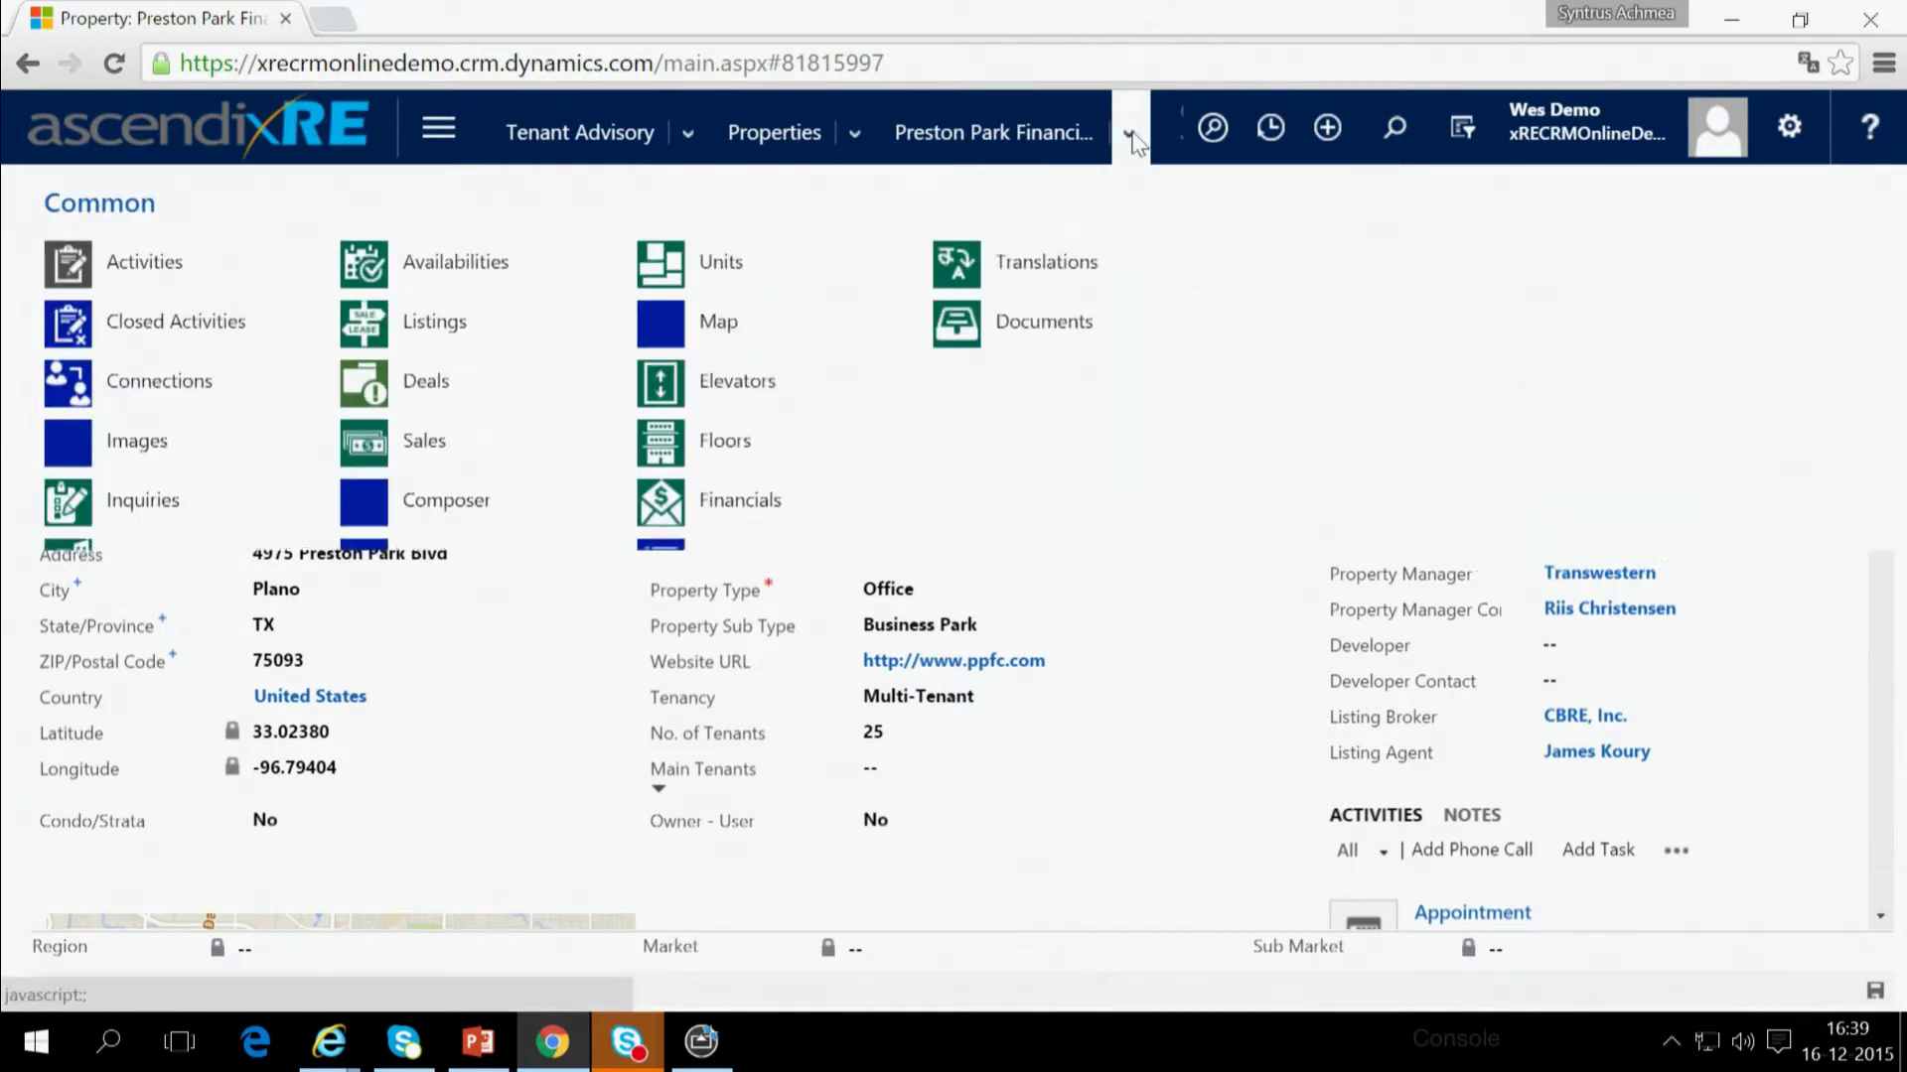
- Select the Suite 920 availability of Preston Park Financial Center I and start Composer for it
{"action": "left_click", "coordinate": [1130, 131]}
{"action": "left_click", "coordinate": [462, 259]}
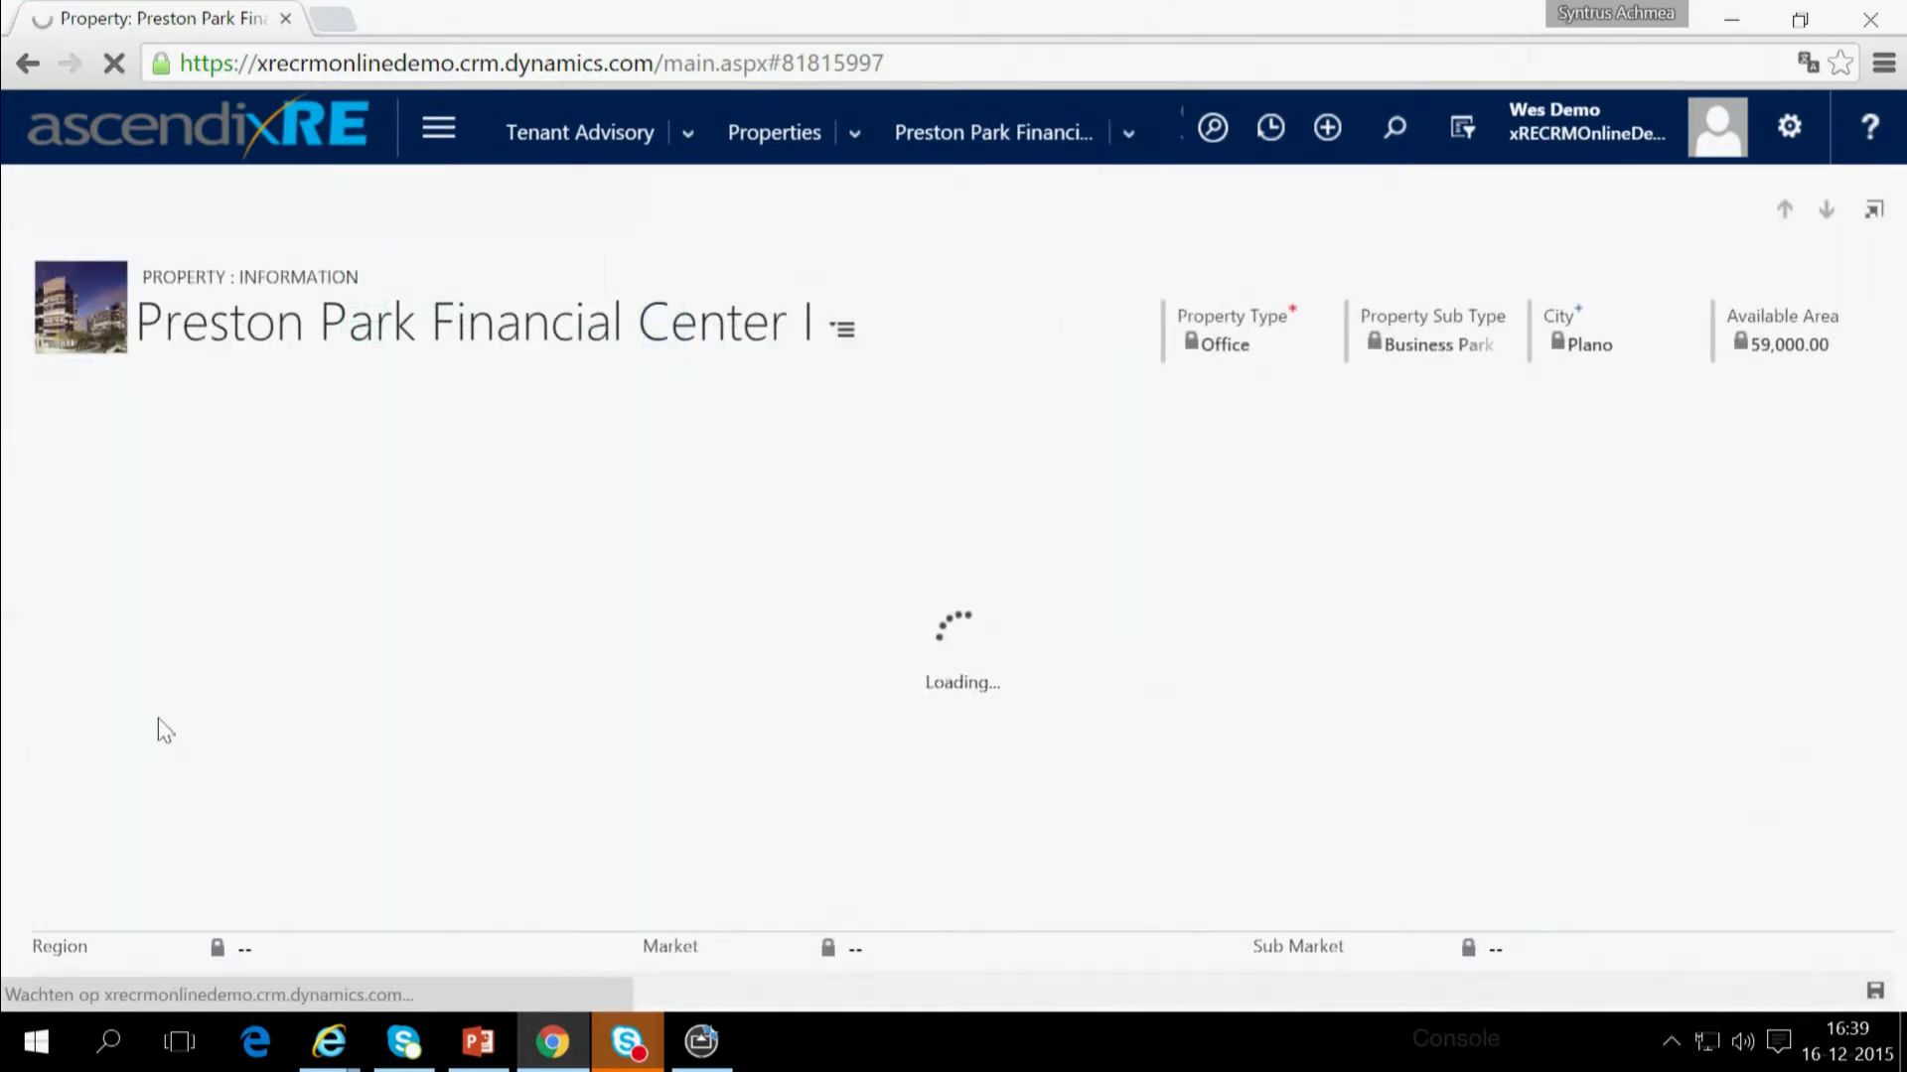
{"action": "left_click", "coordinate": [46, 715]}
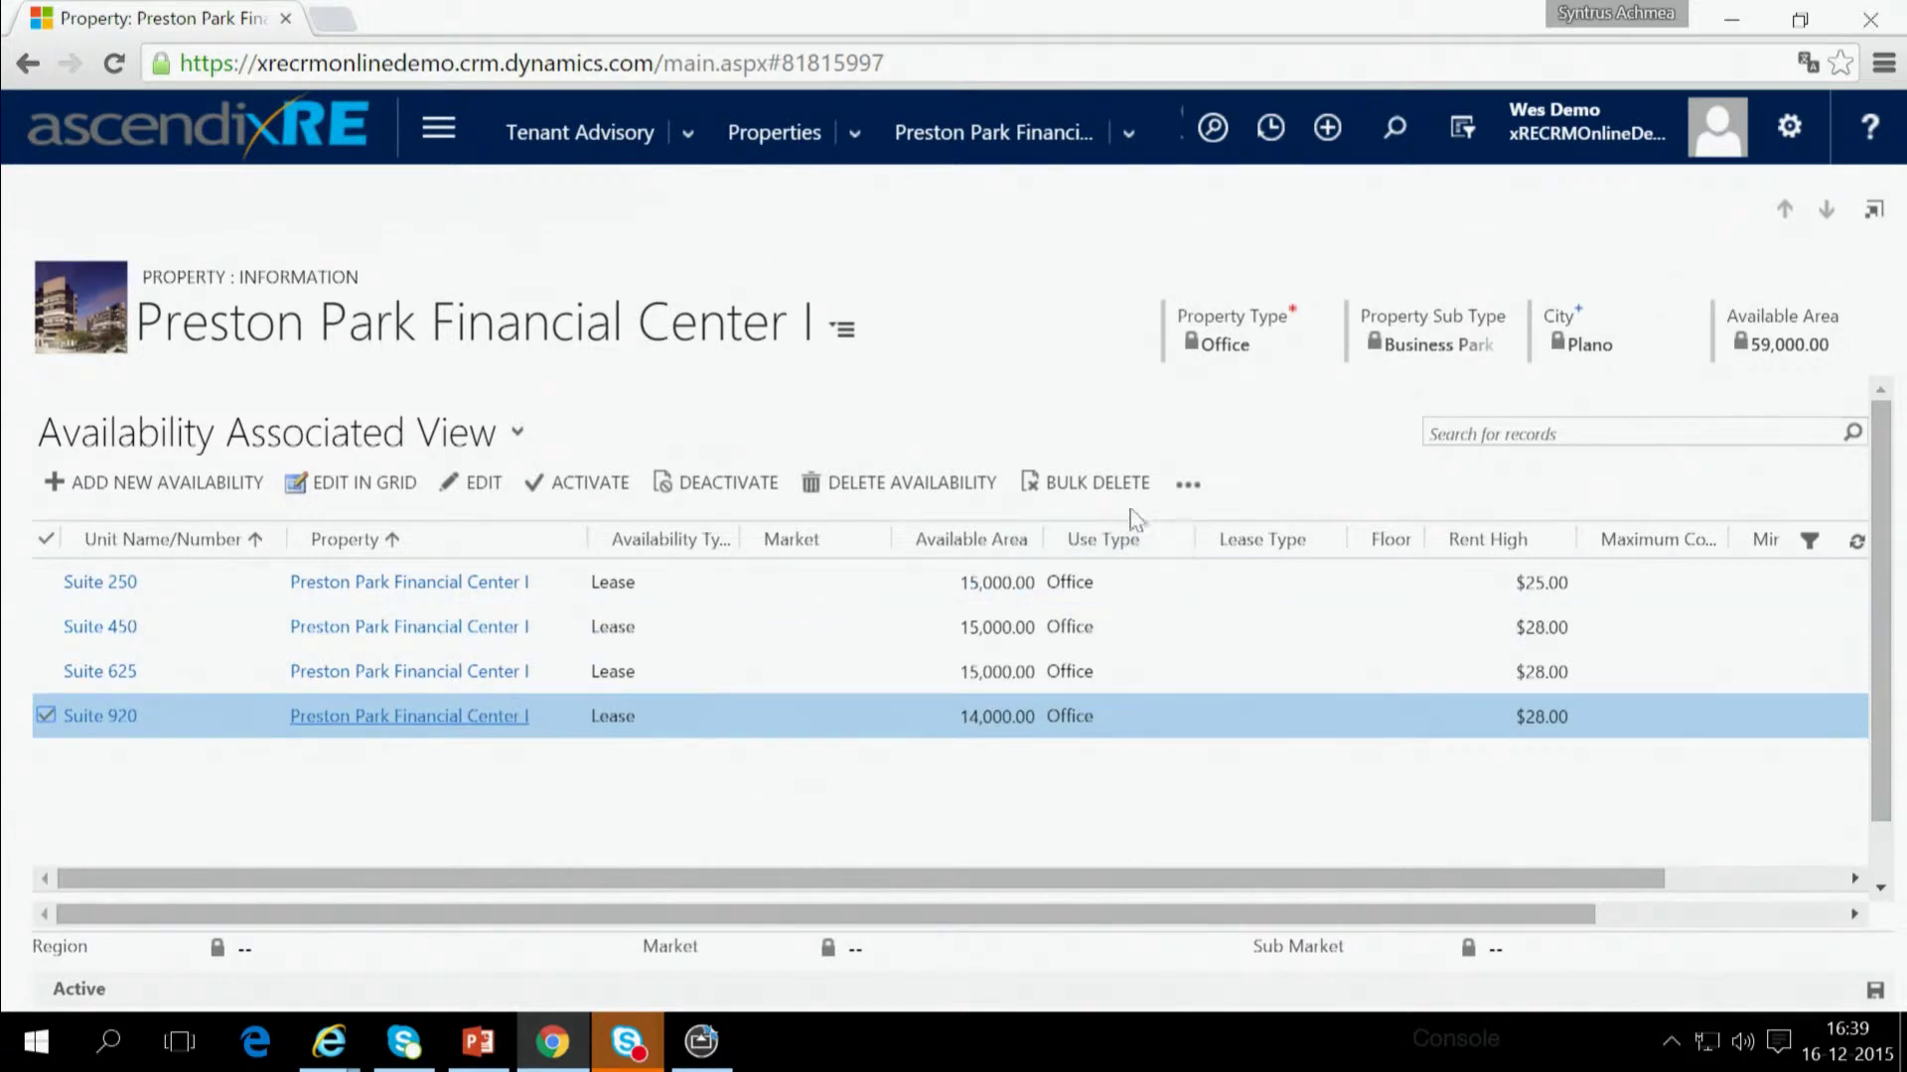
{"action": "left_click", "coordinate": [1189, 484]}
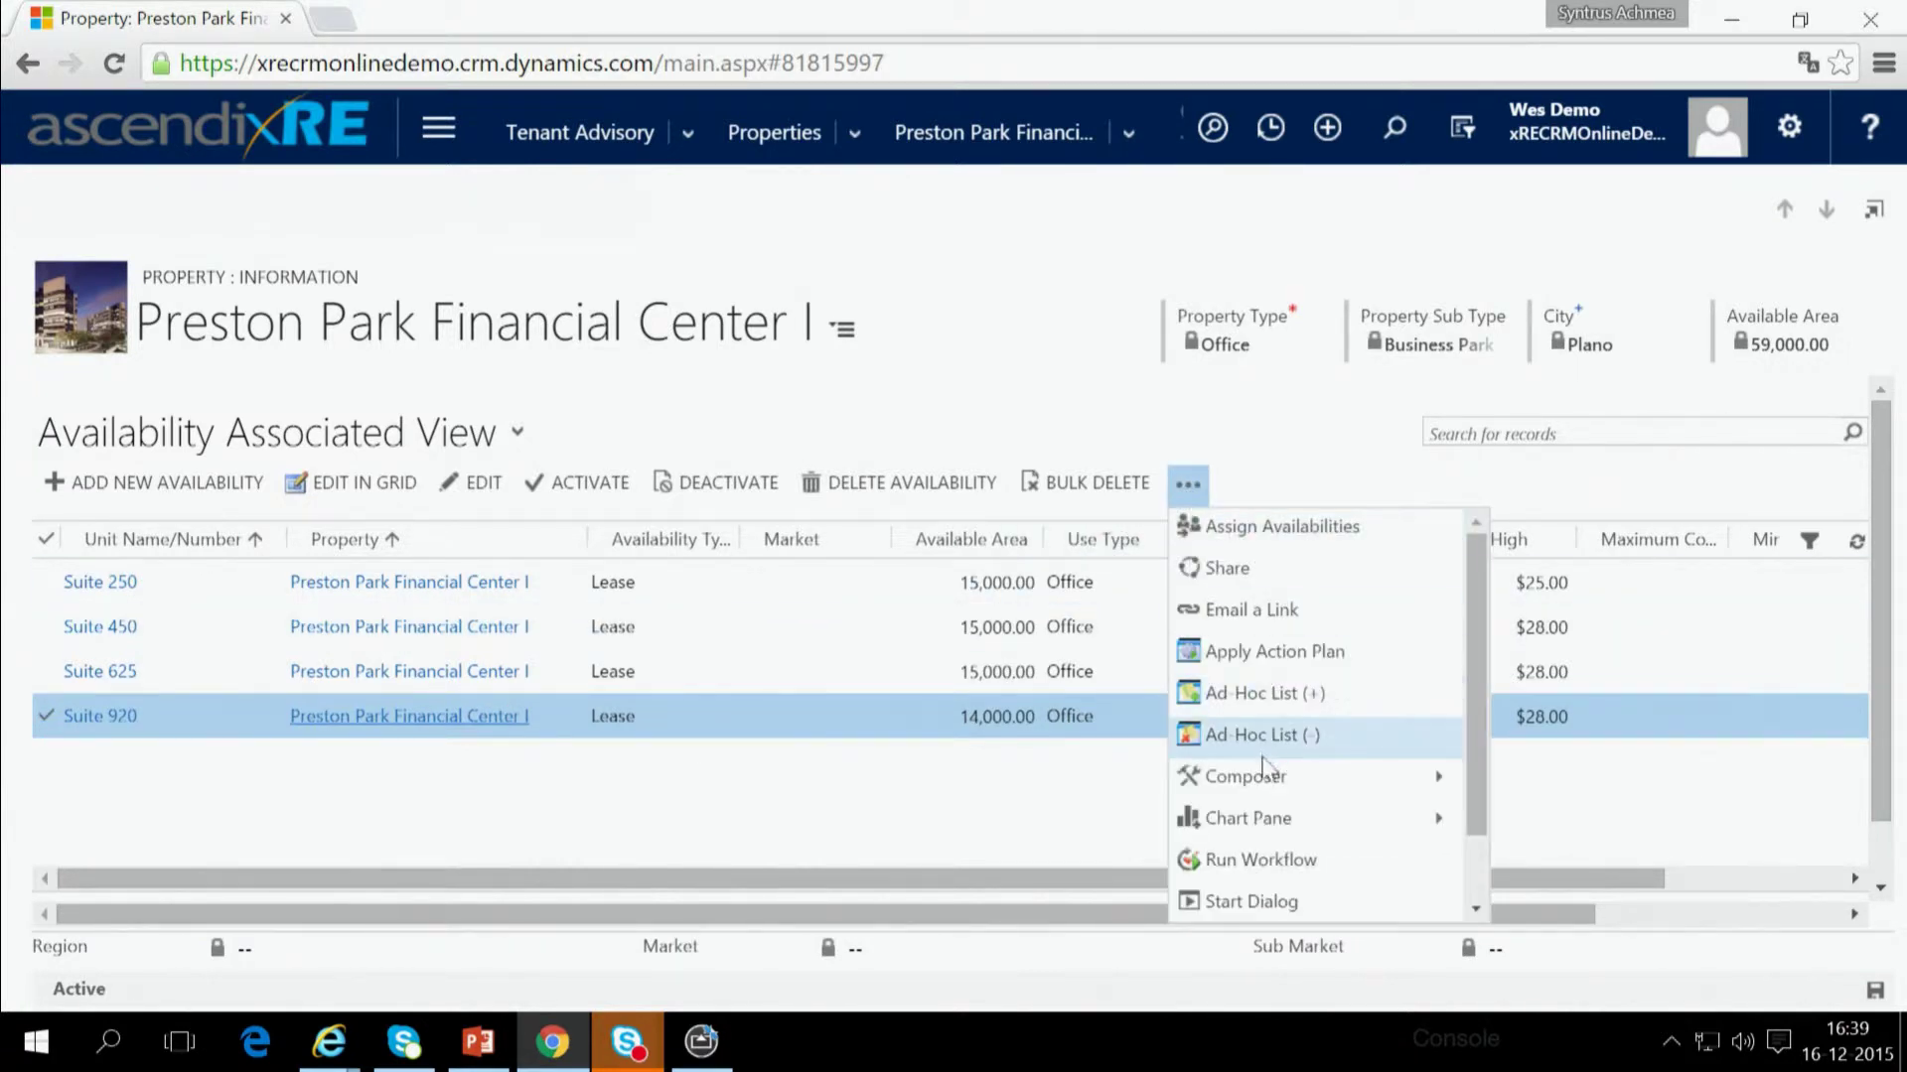
{"action": "mouse_move", "coordinate": [1281, 779]}
{"action": "left_click", "coordinate": [1557, 777]}
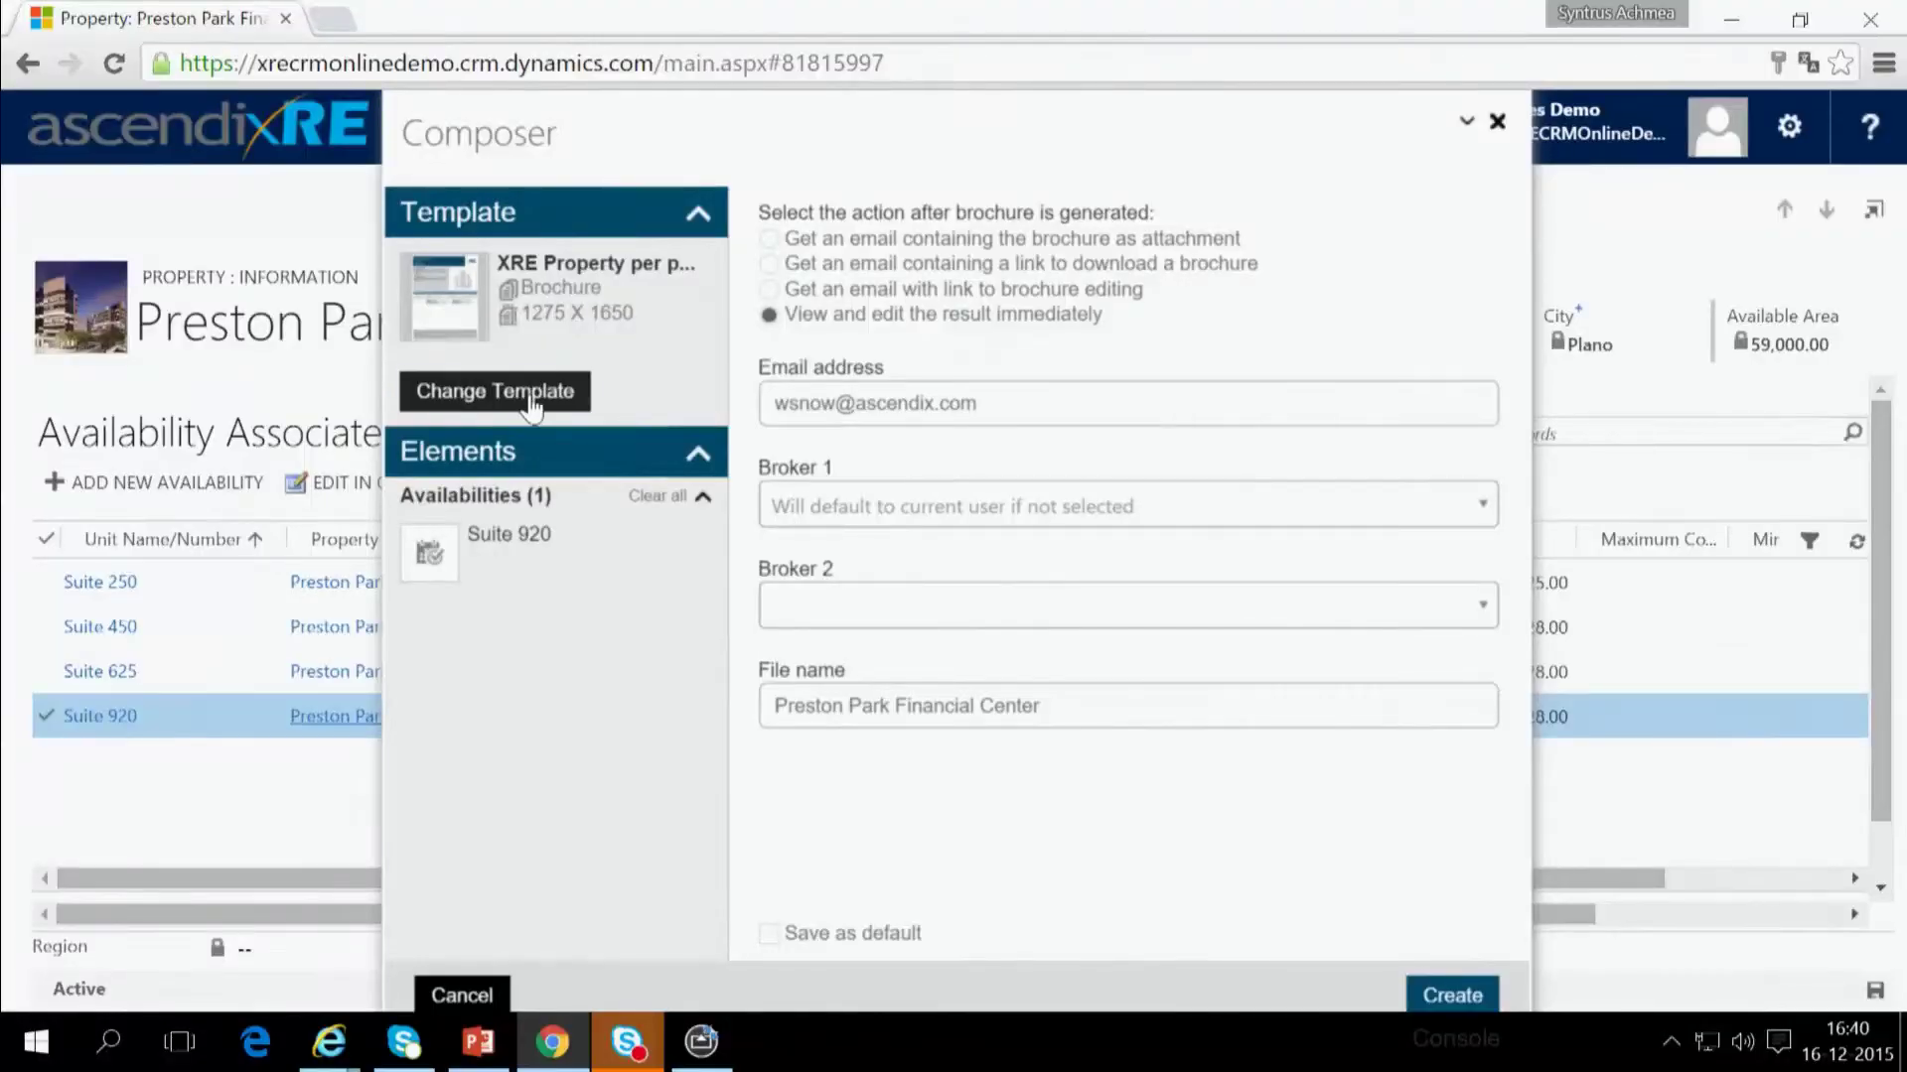
- Choose the XRE Property per page template and create the Preston Park Financial Center brochure for Suite 920
{"action": "left_click", "coordinate": [517, 392]}
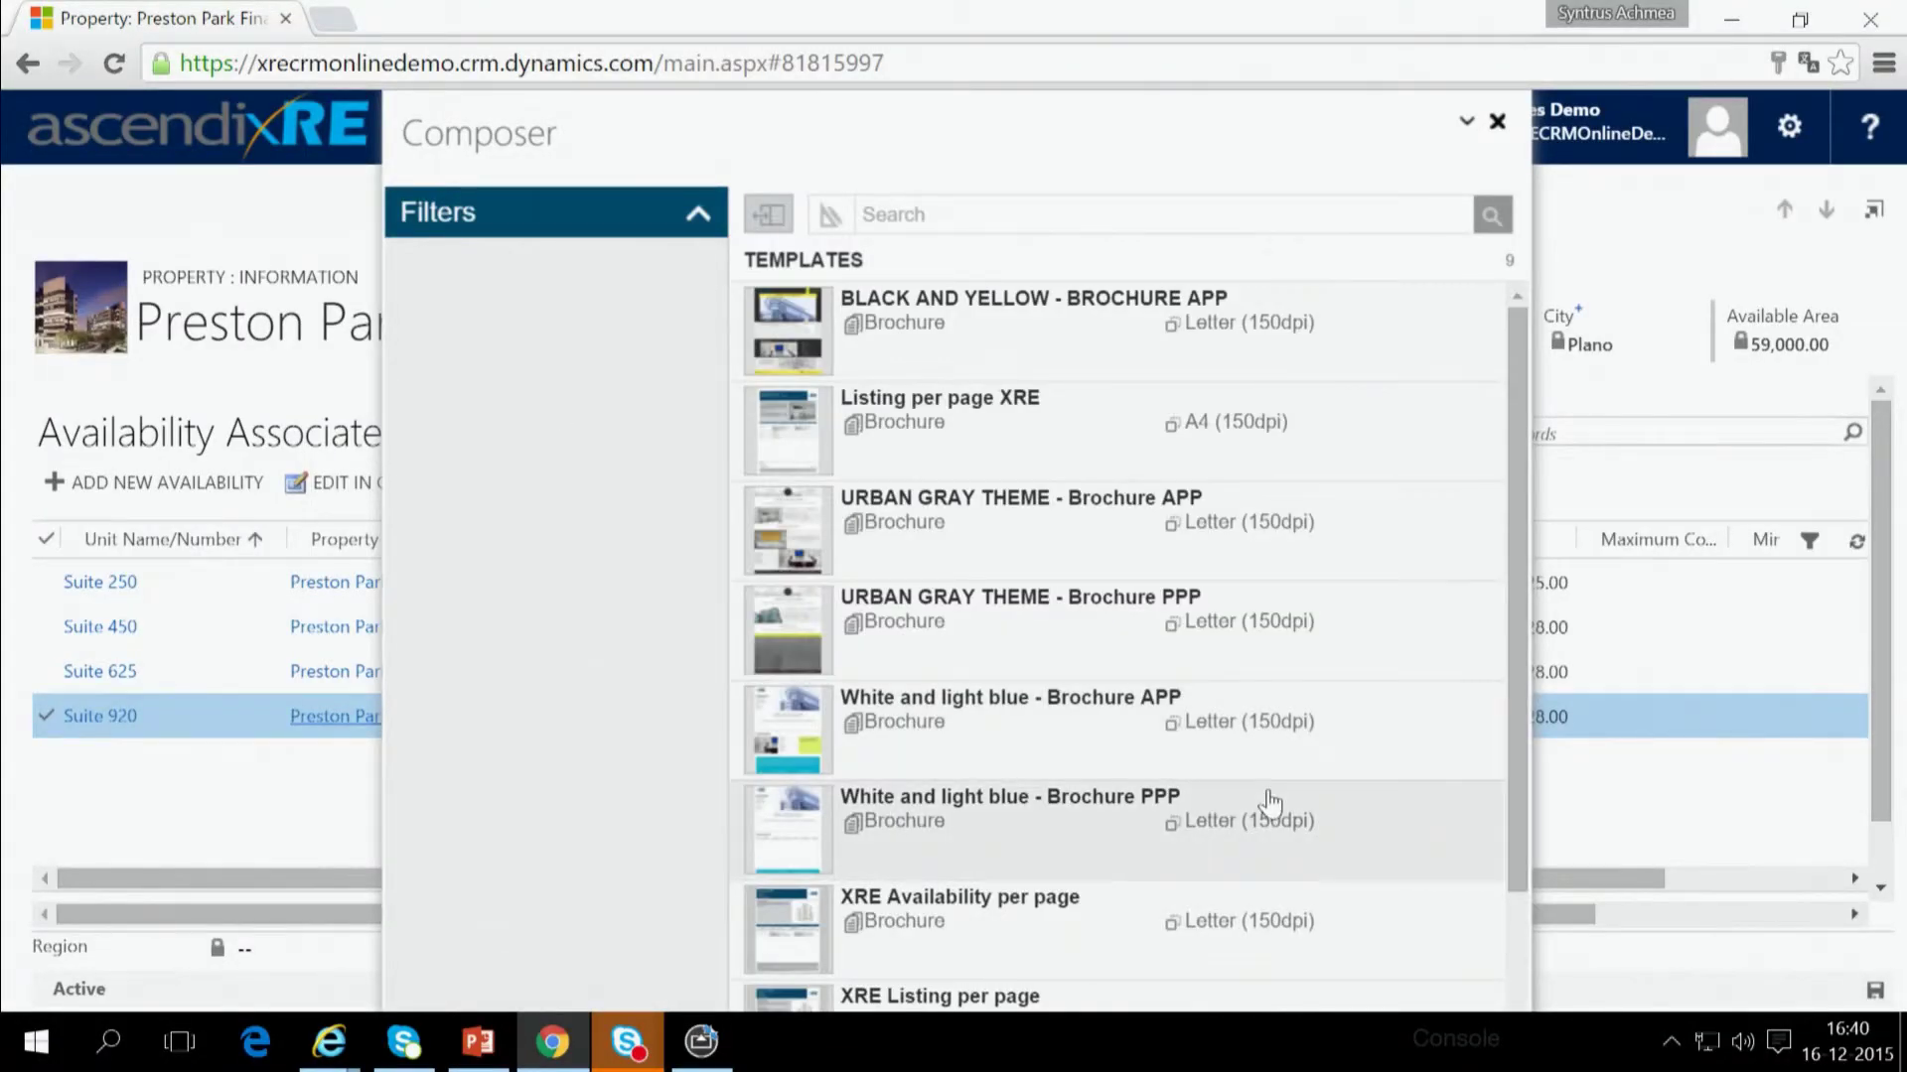
{"action": "scroll", "coordinate": [1241, 854], "scroll_direction": "down", "scroll_amount": 2}
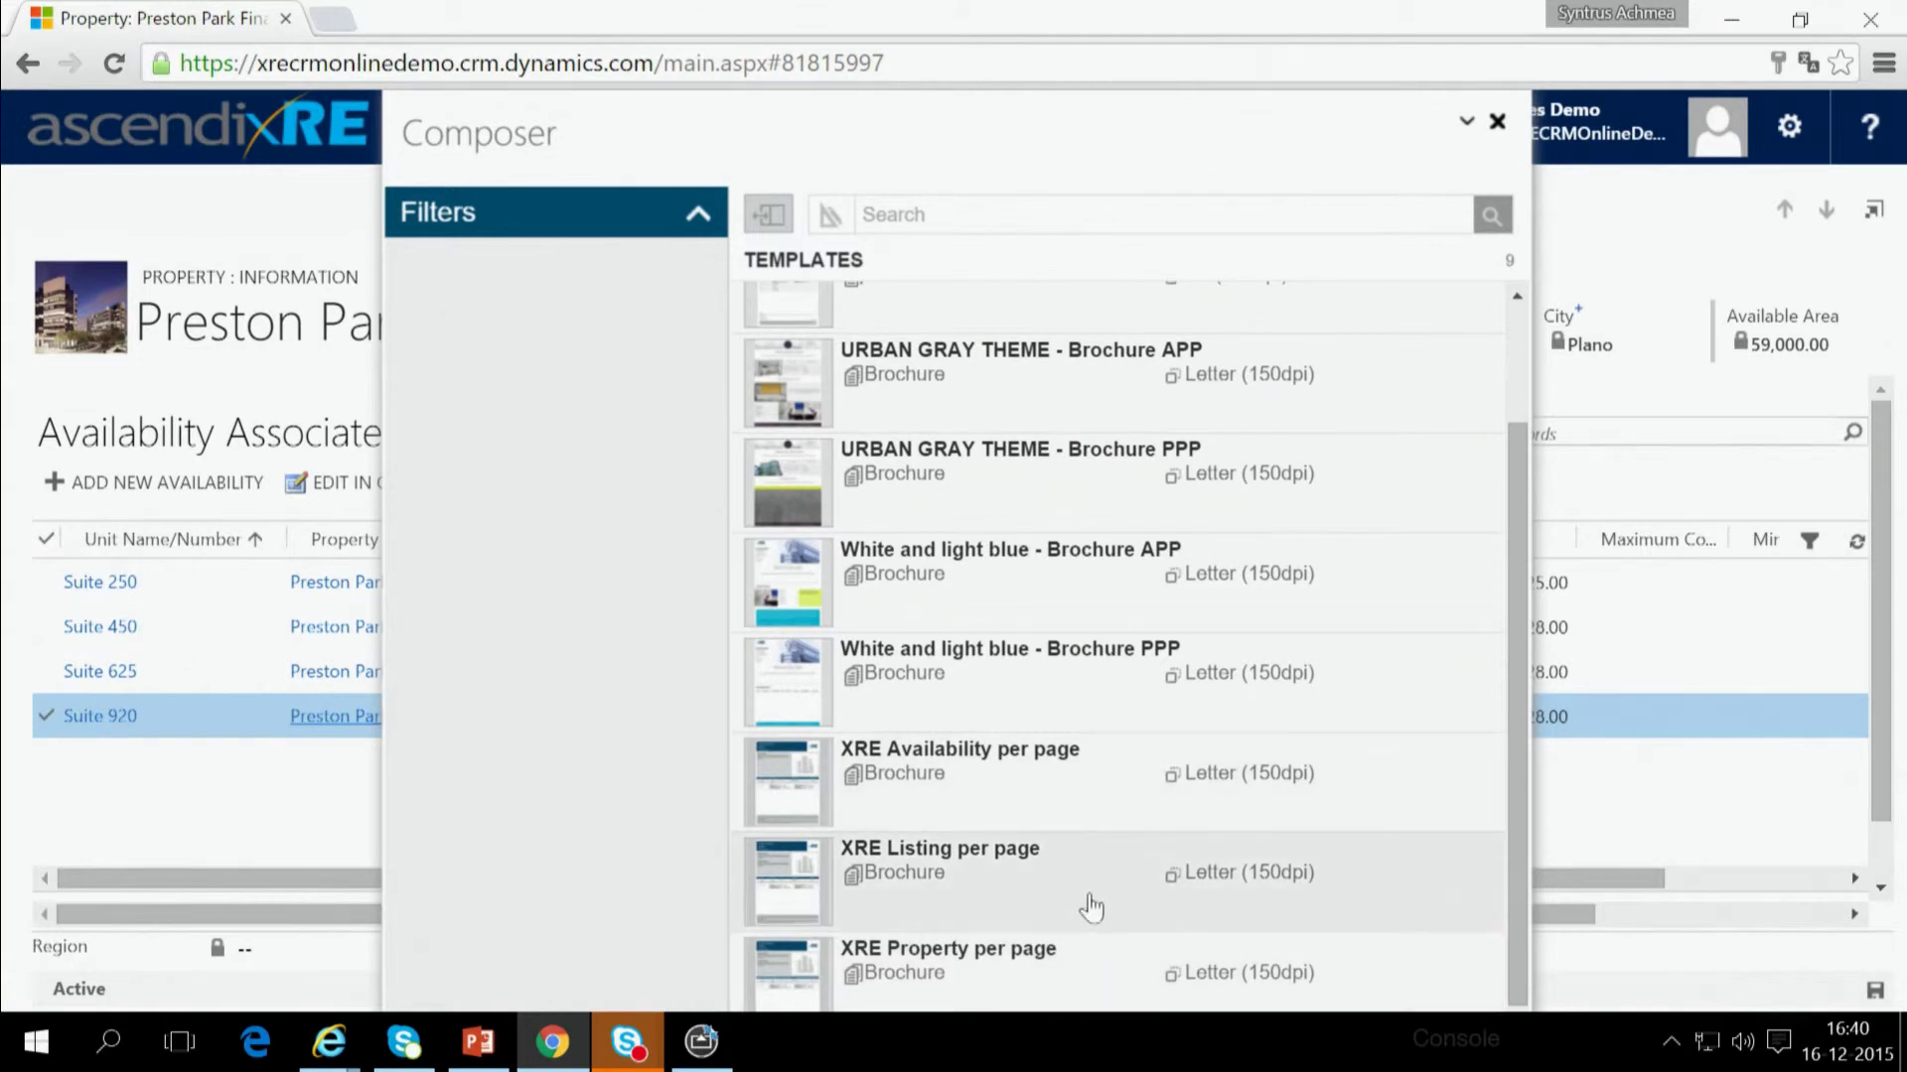
{"action": "left_click", "coordinate": [1097, 983]}
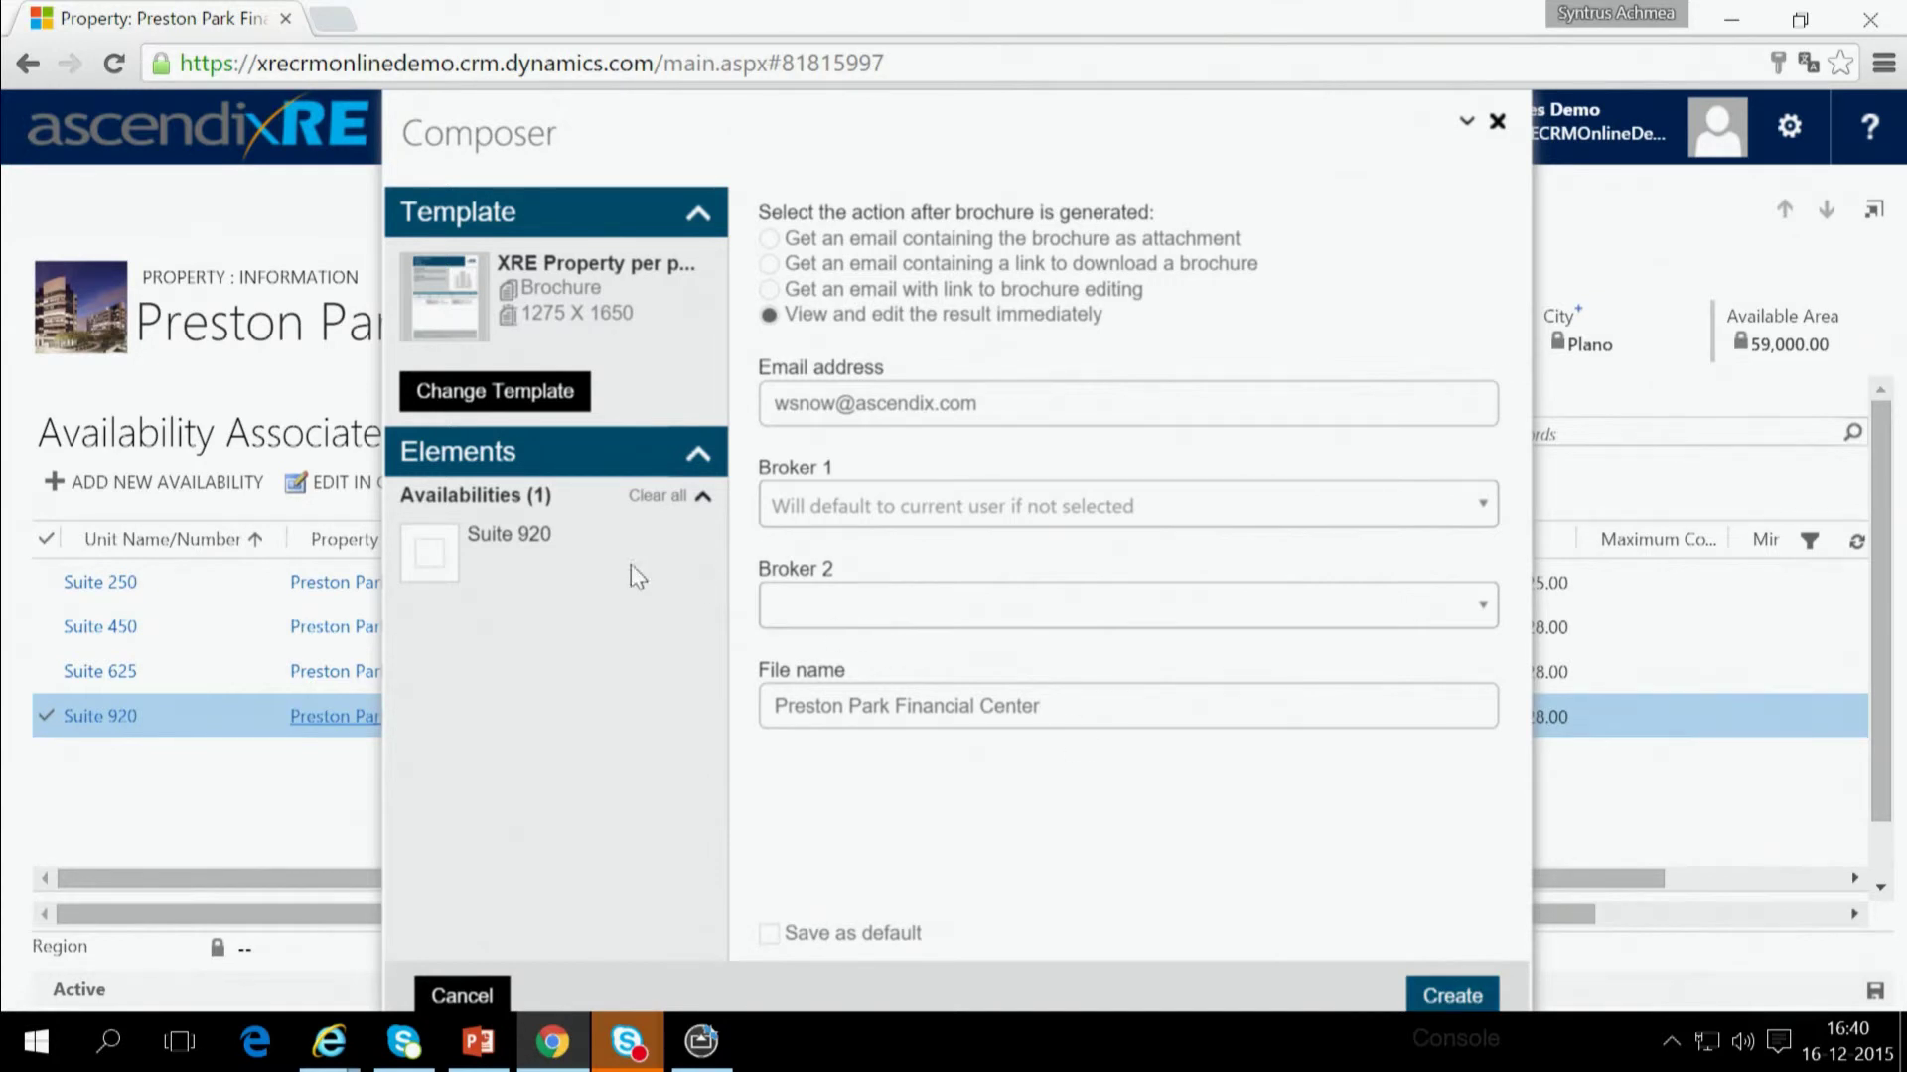
{"action": "left_click", "coordinate": [1444, 998]}
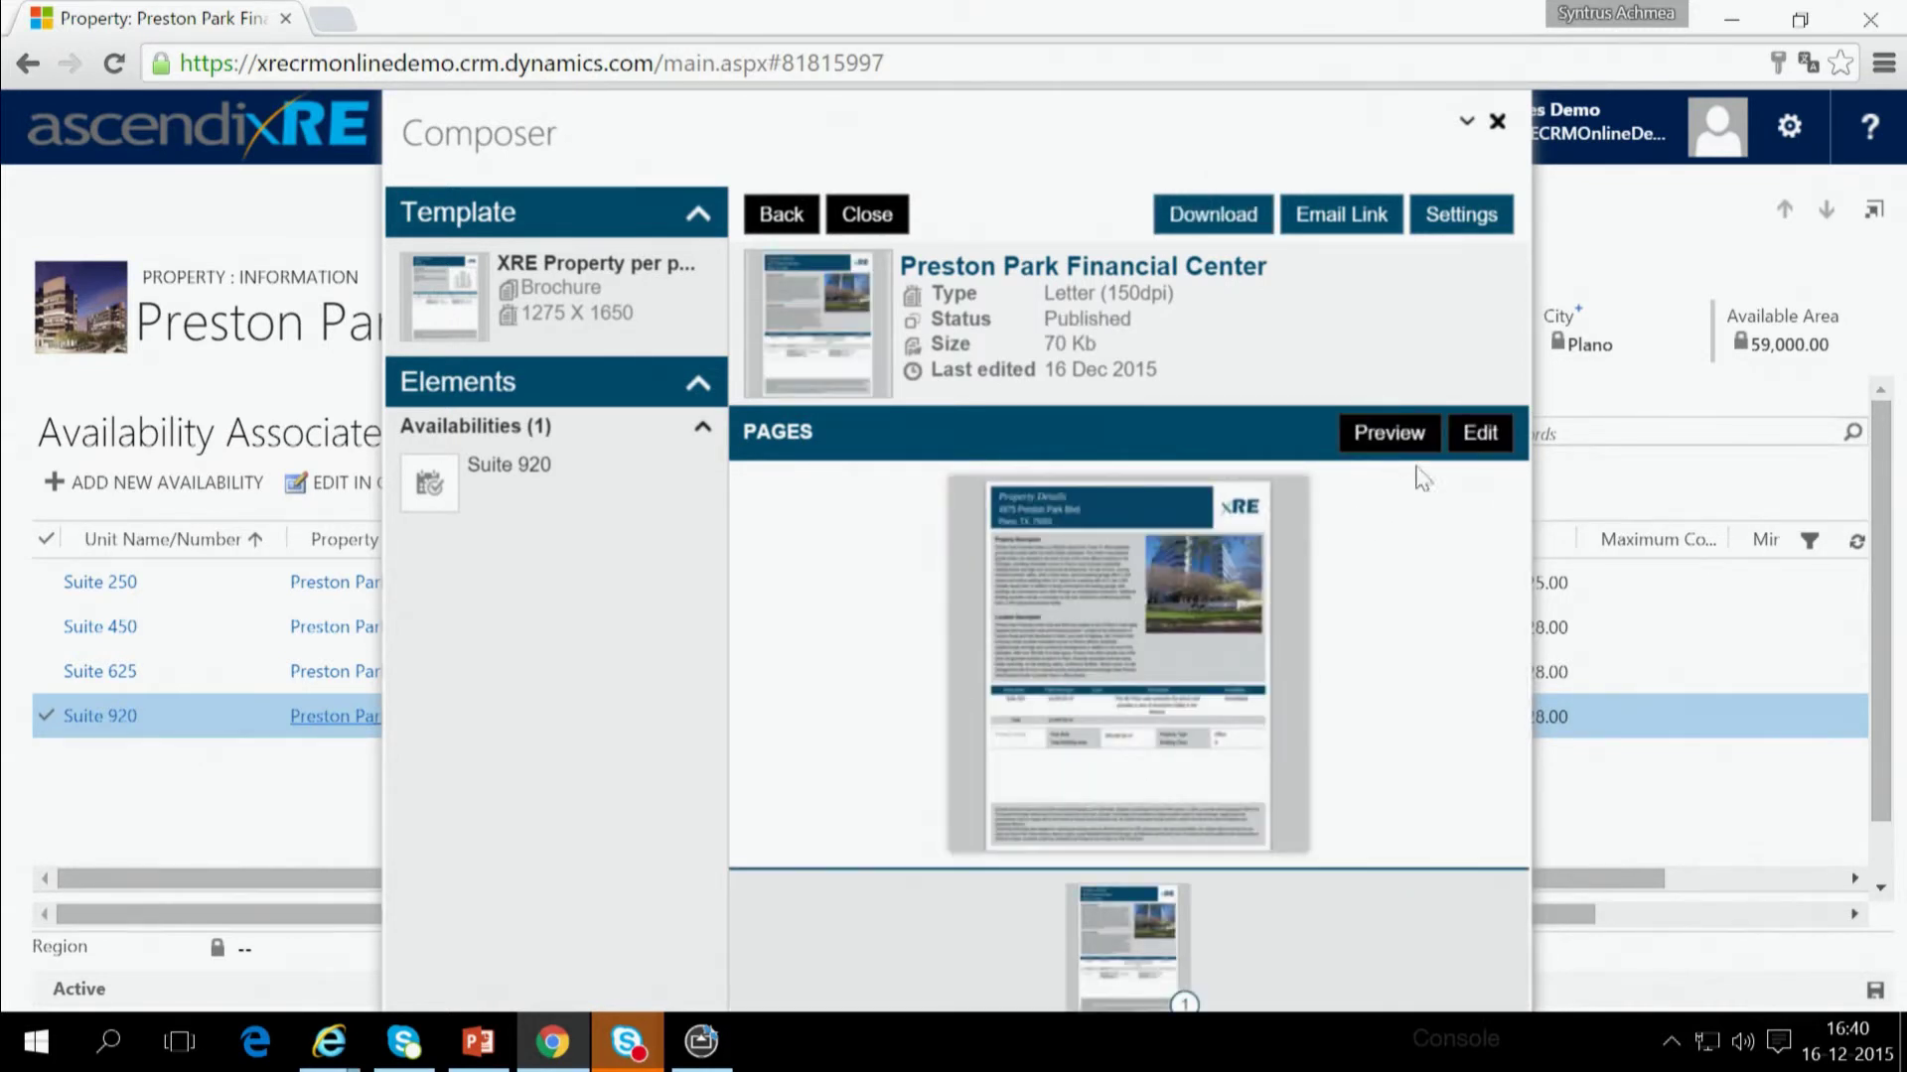
- Open the brochure page for editing and replace its building picture with the media library's dusk photo of the two towers
{"action": "left_click", "coordinate": [1479, 432]}
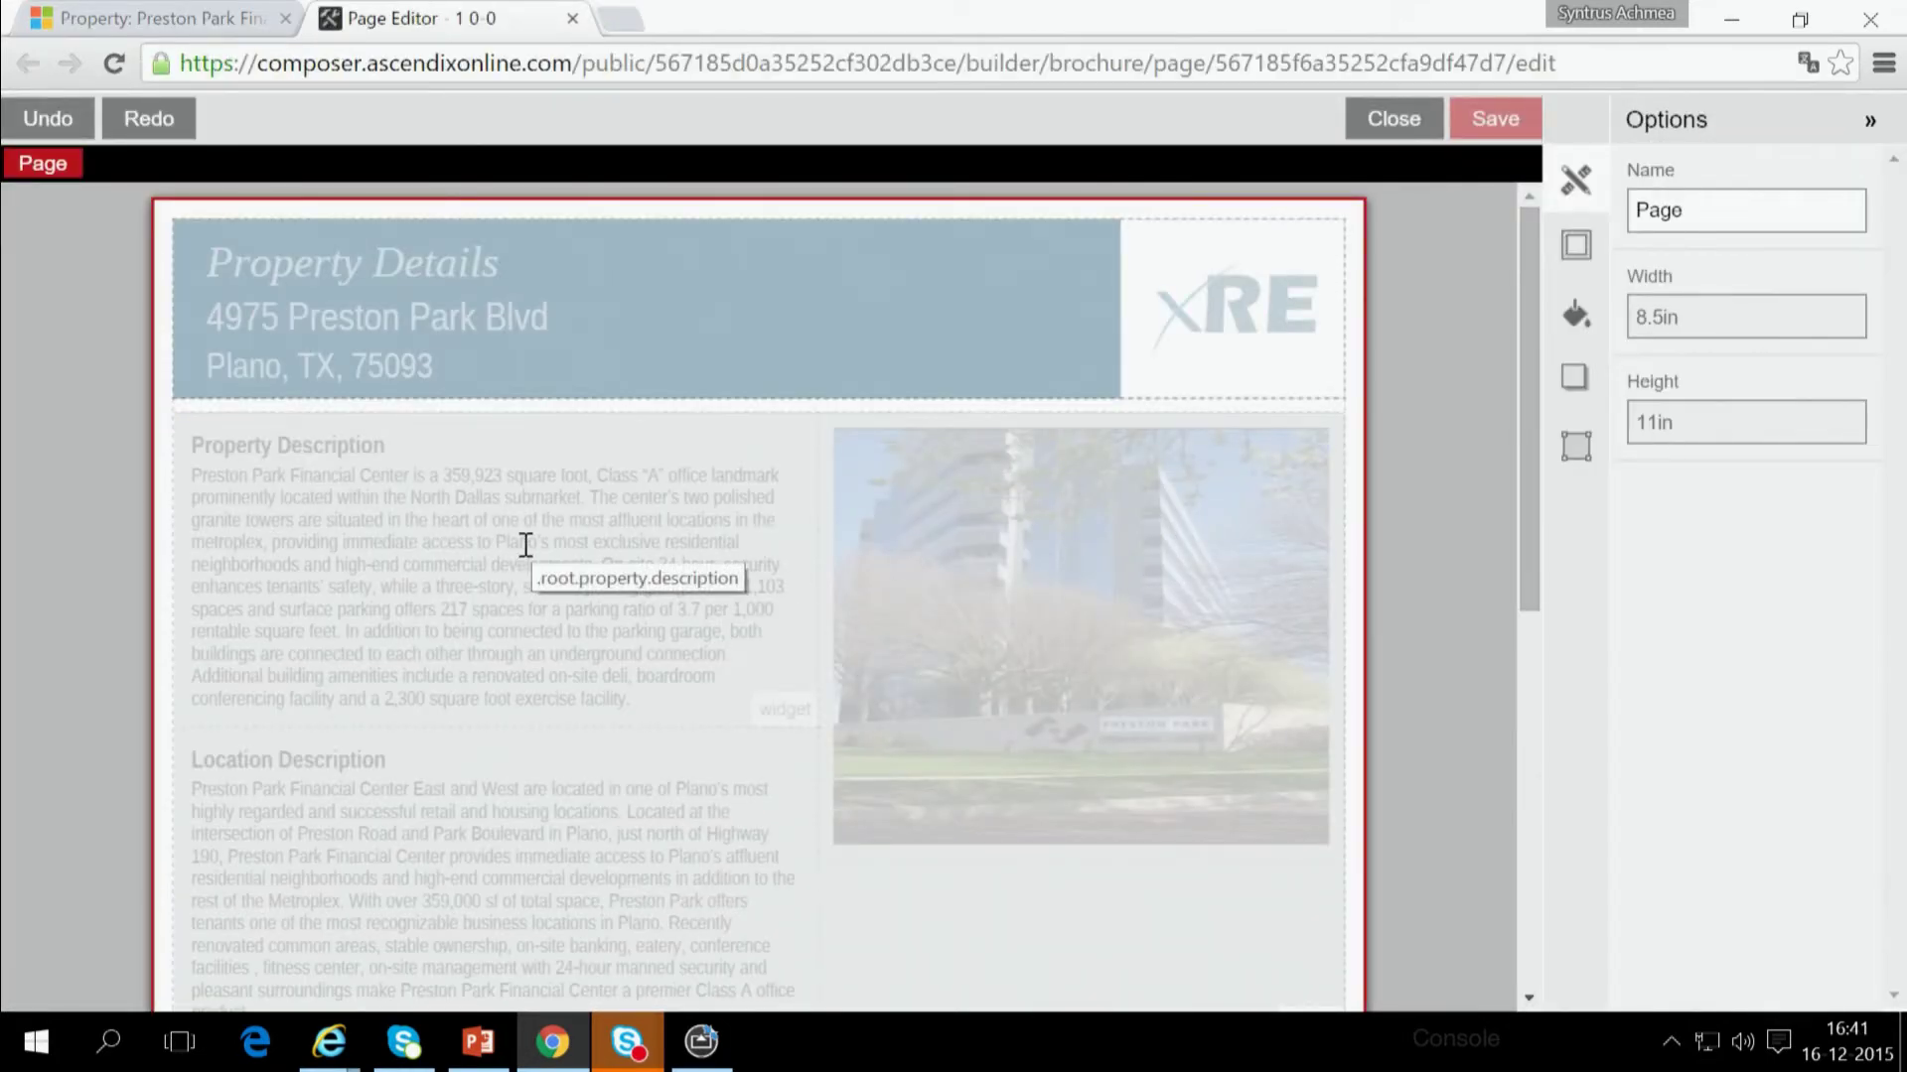
{"action": "left_click", "coordinate": [526, 545]}
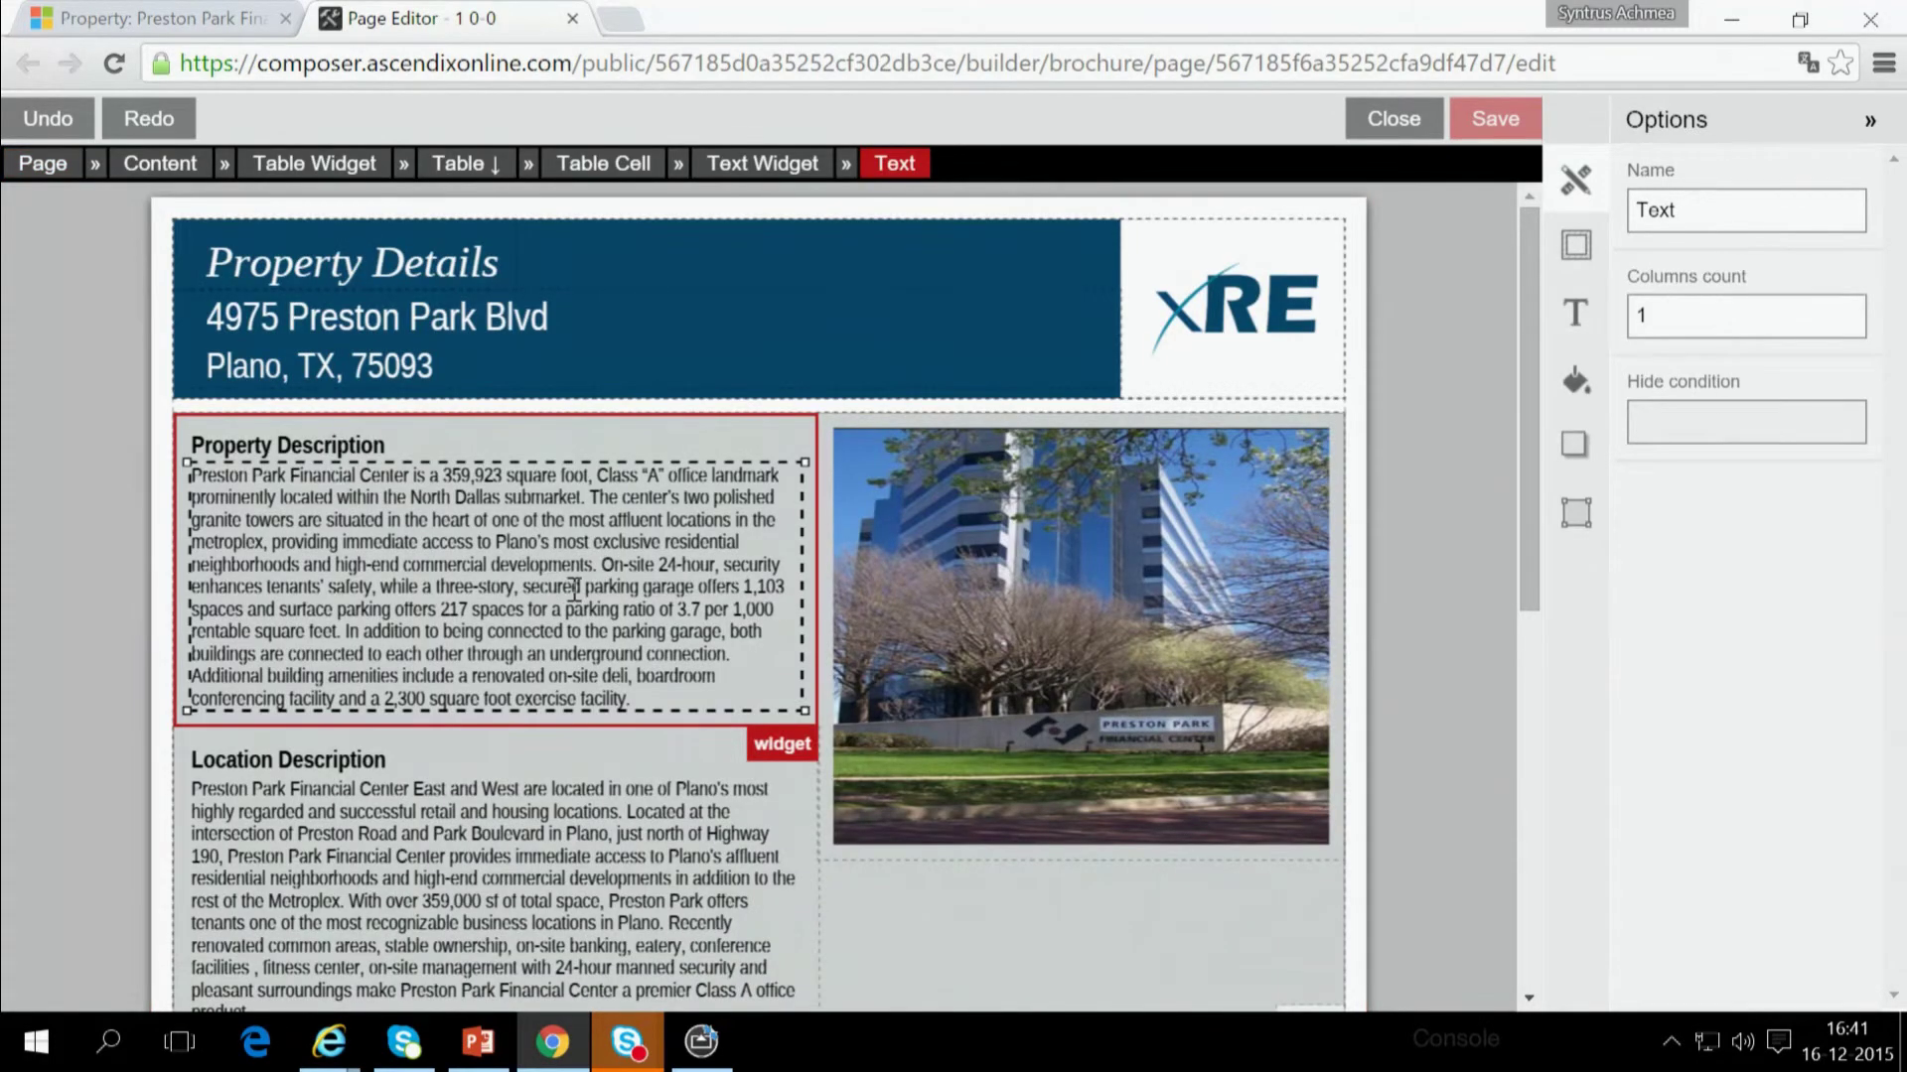
{"action": "left_click", "coordinate": [993, 617]}
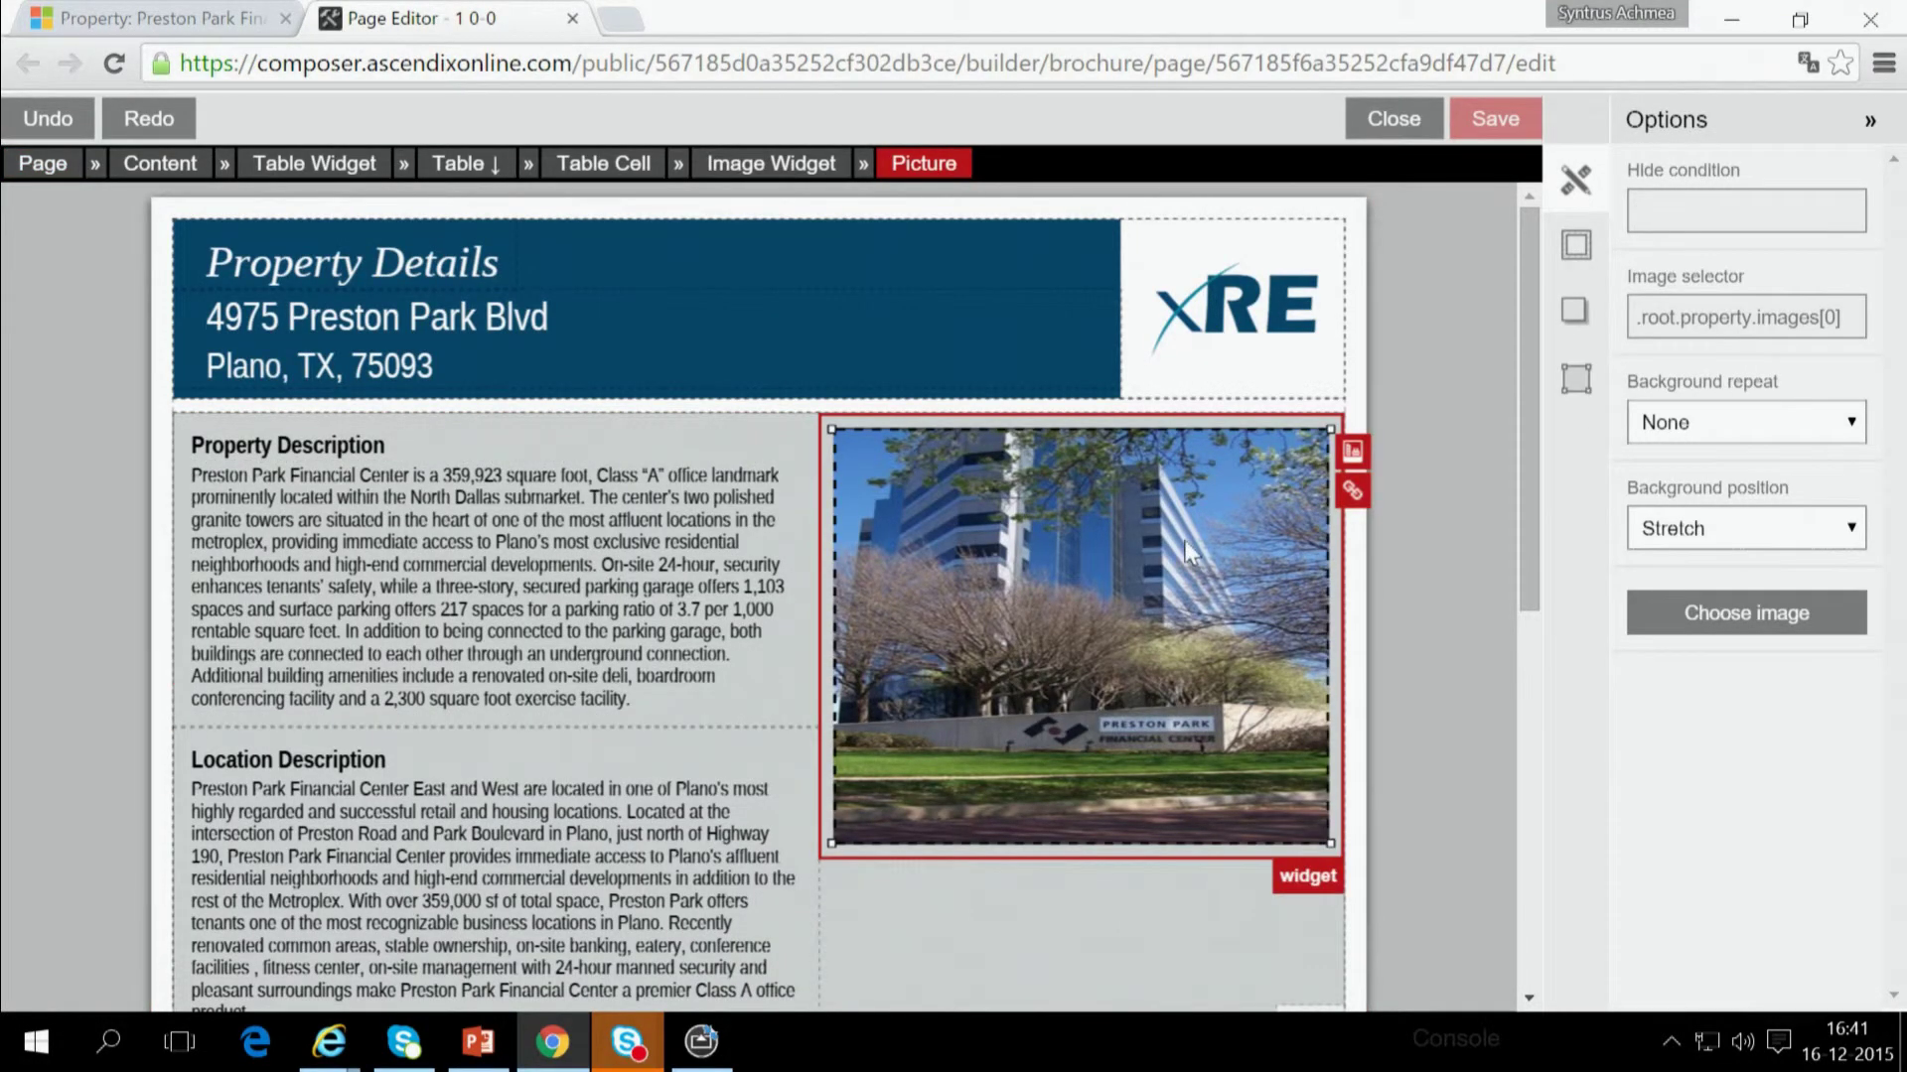
{"action": "left_click", "coordinate": [1353, 453]}
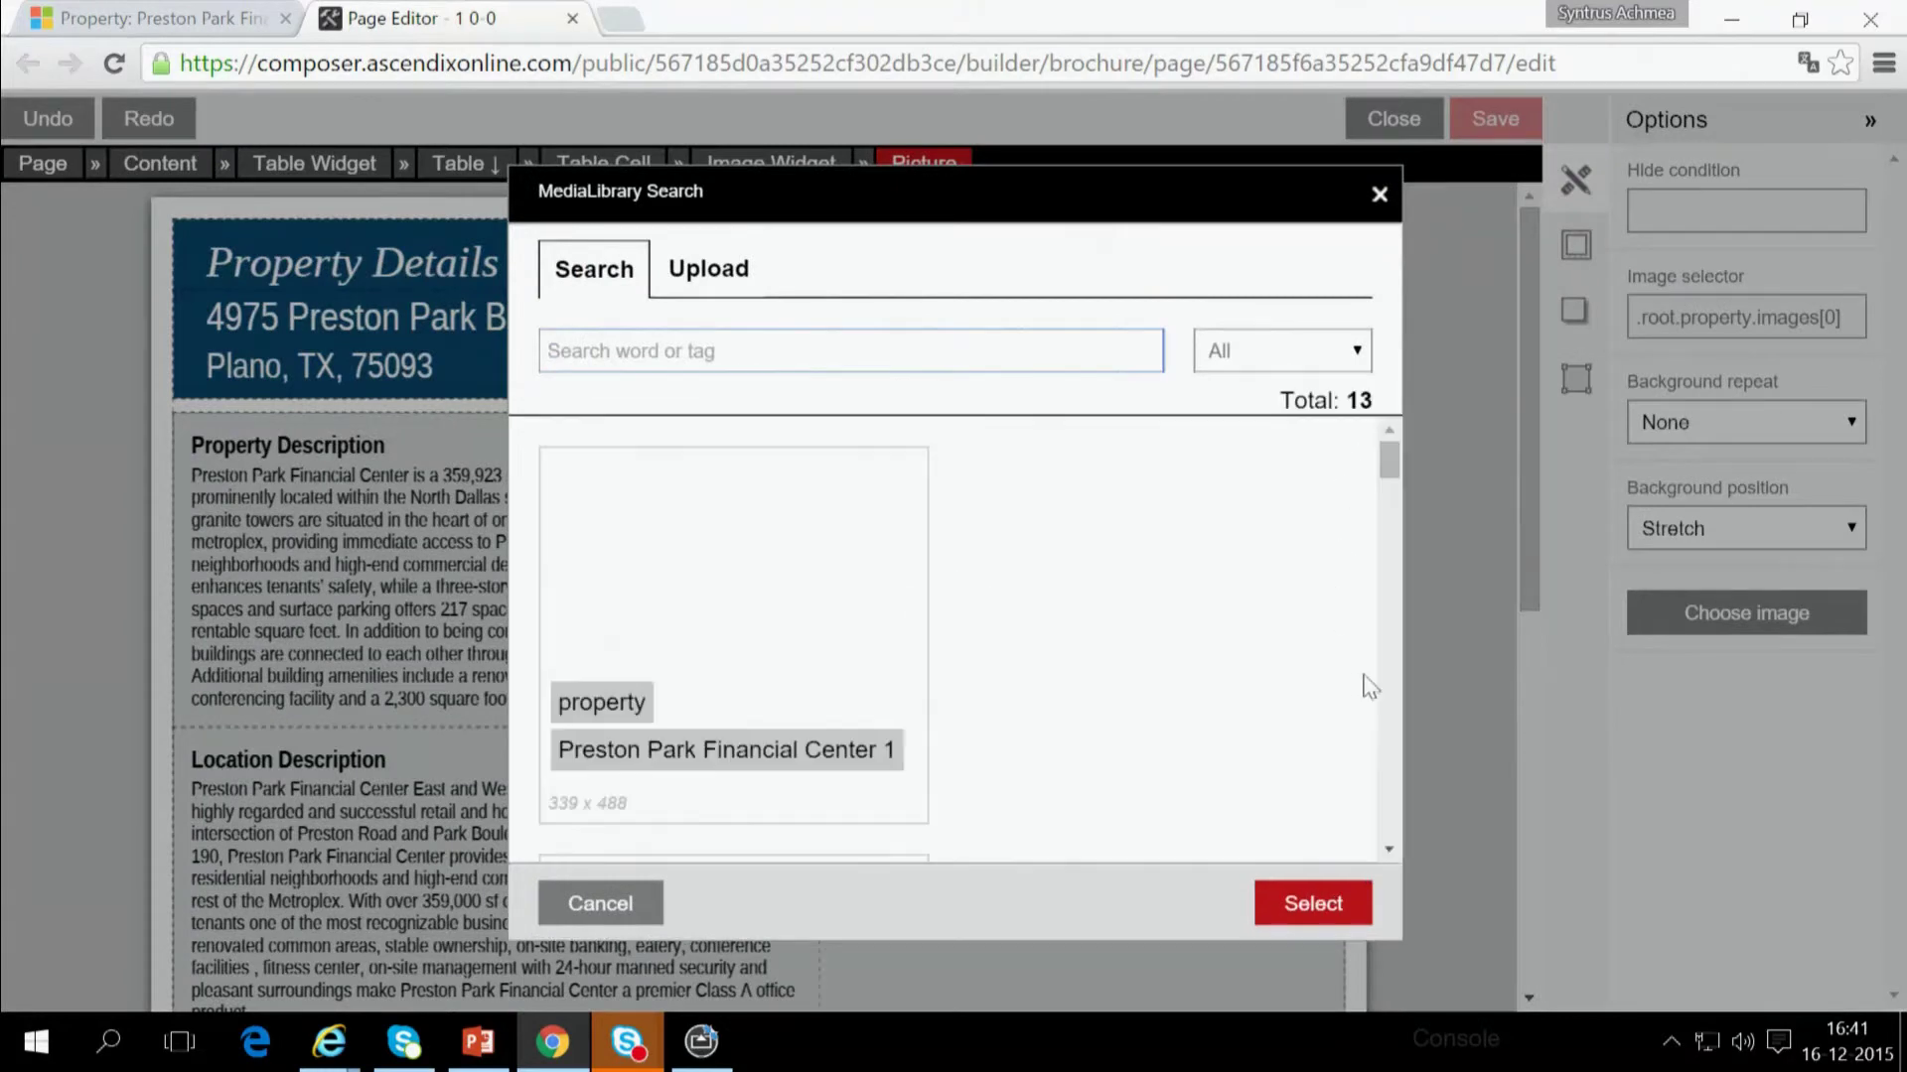
{"action": "left_click_drag", "start_coordinate": [1396, 463], "coordinate": [1396, 782]}
{"action": "left_click", "coordinate": [825, 670]}
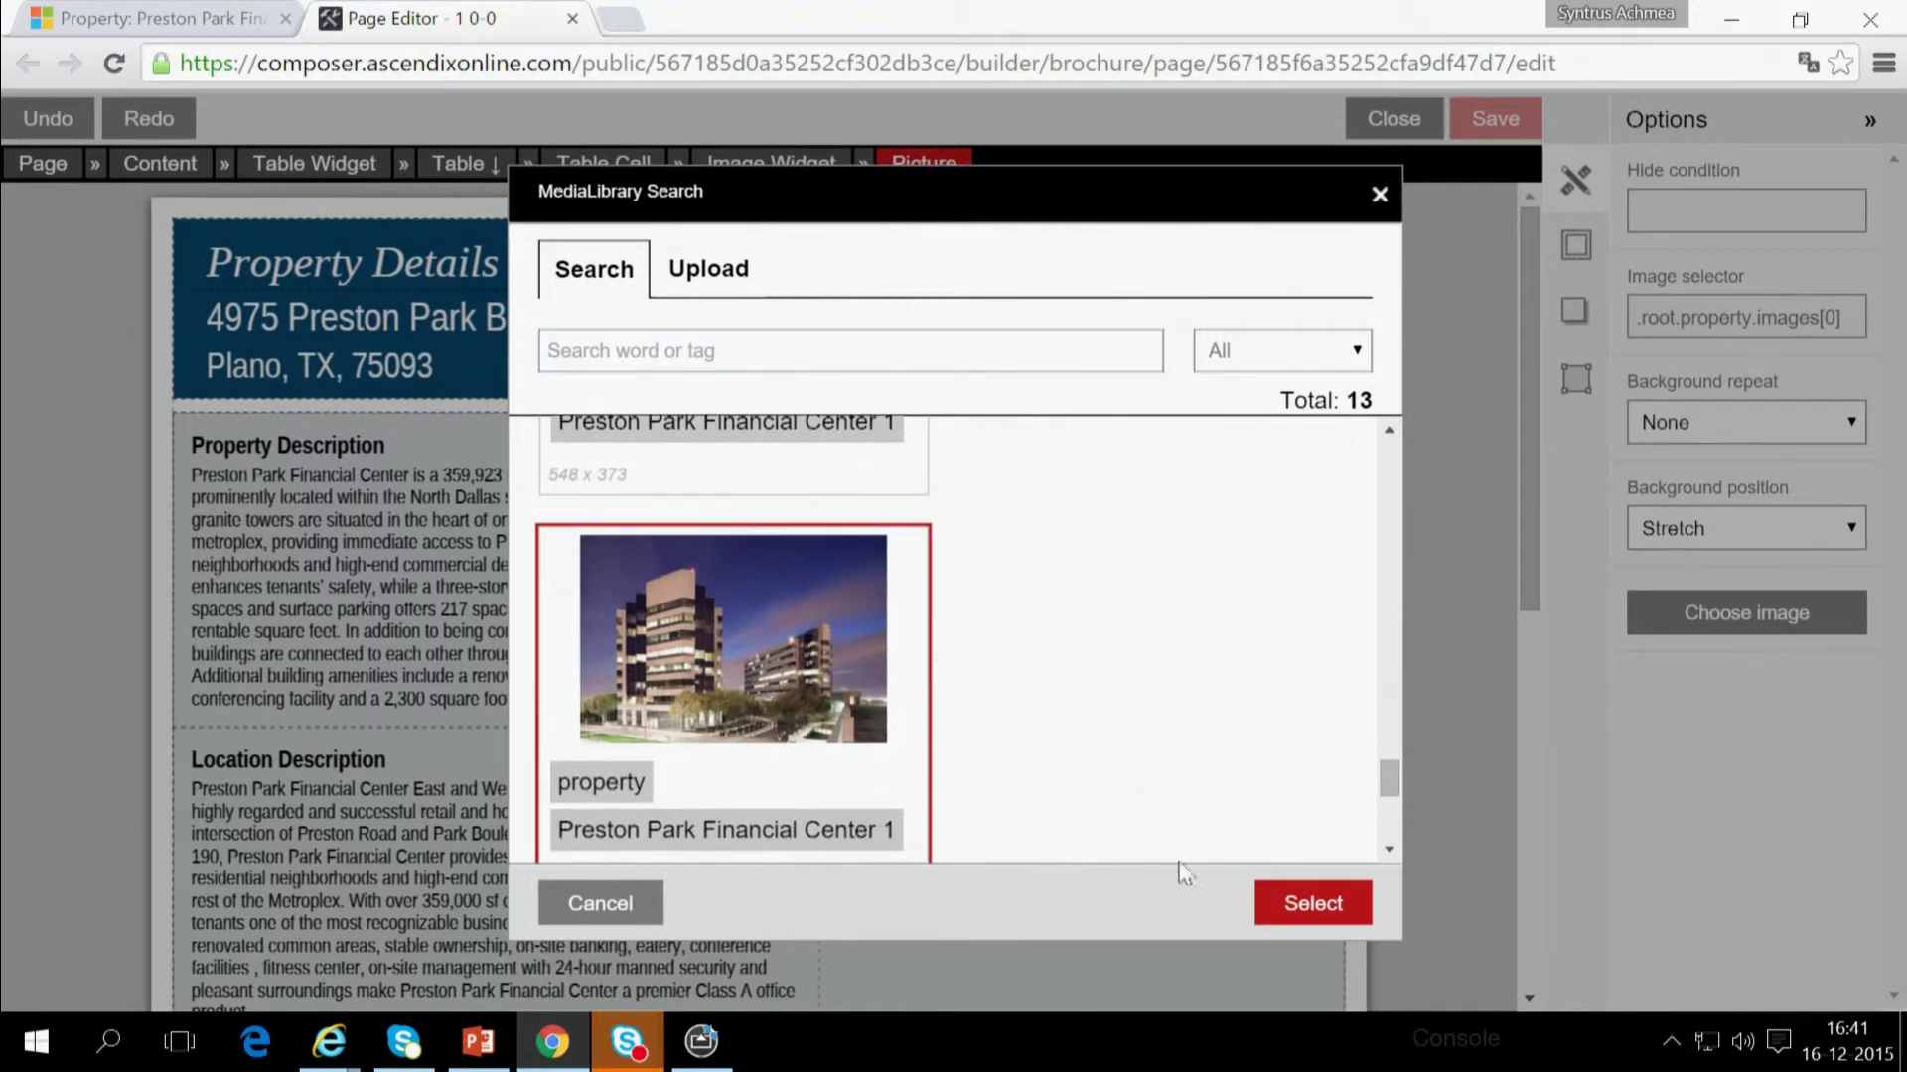
{"action": "left_click", "coordinate": [1318, 905]}
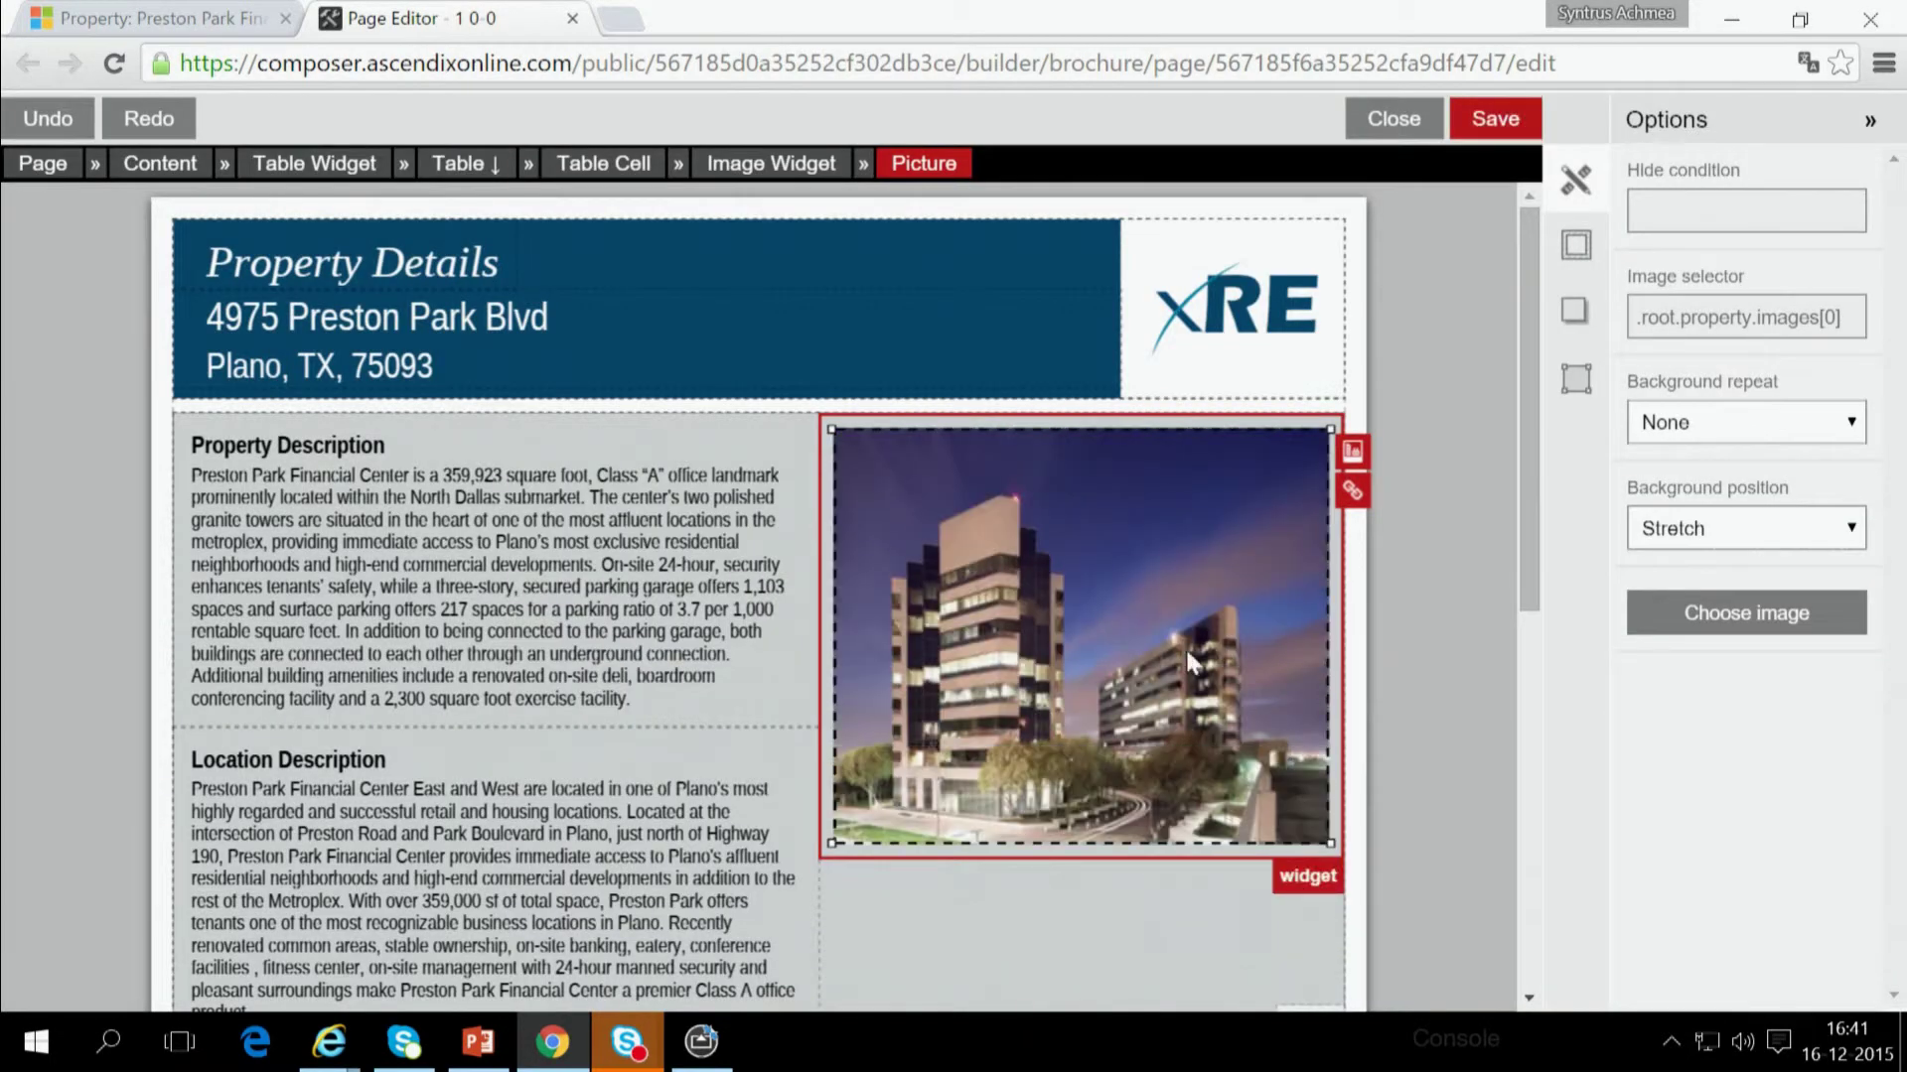
- Leave the page editor without saving the picture change and close Composer
{"action": "left_click", "coordinate": [1398, 130]}
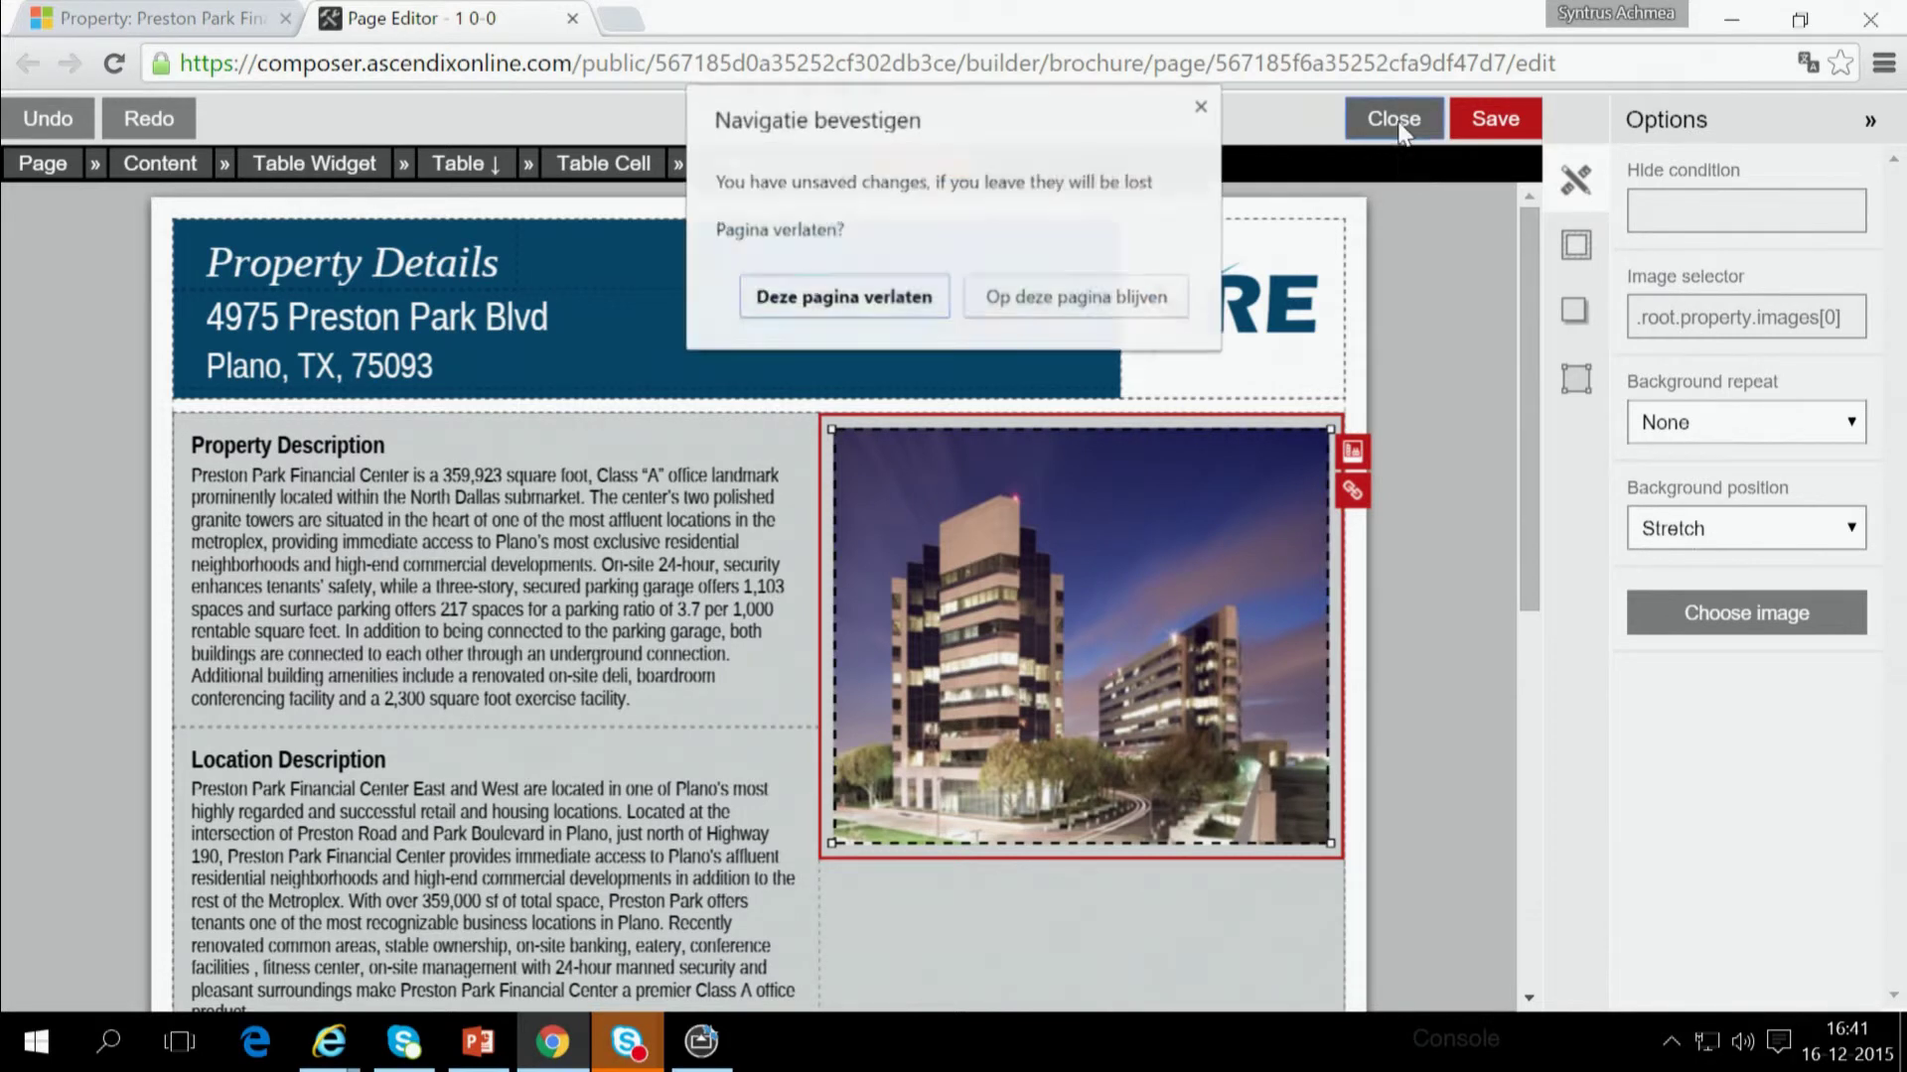
{"action": "left_click", "coordinate": [835, 309]}
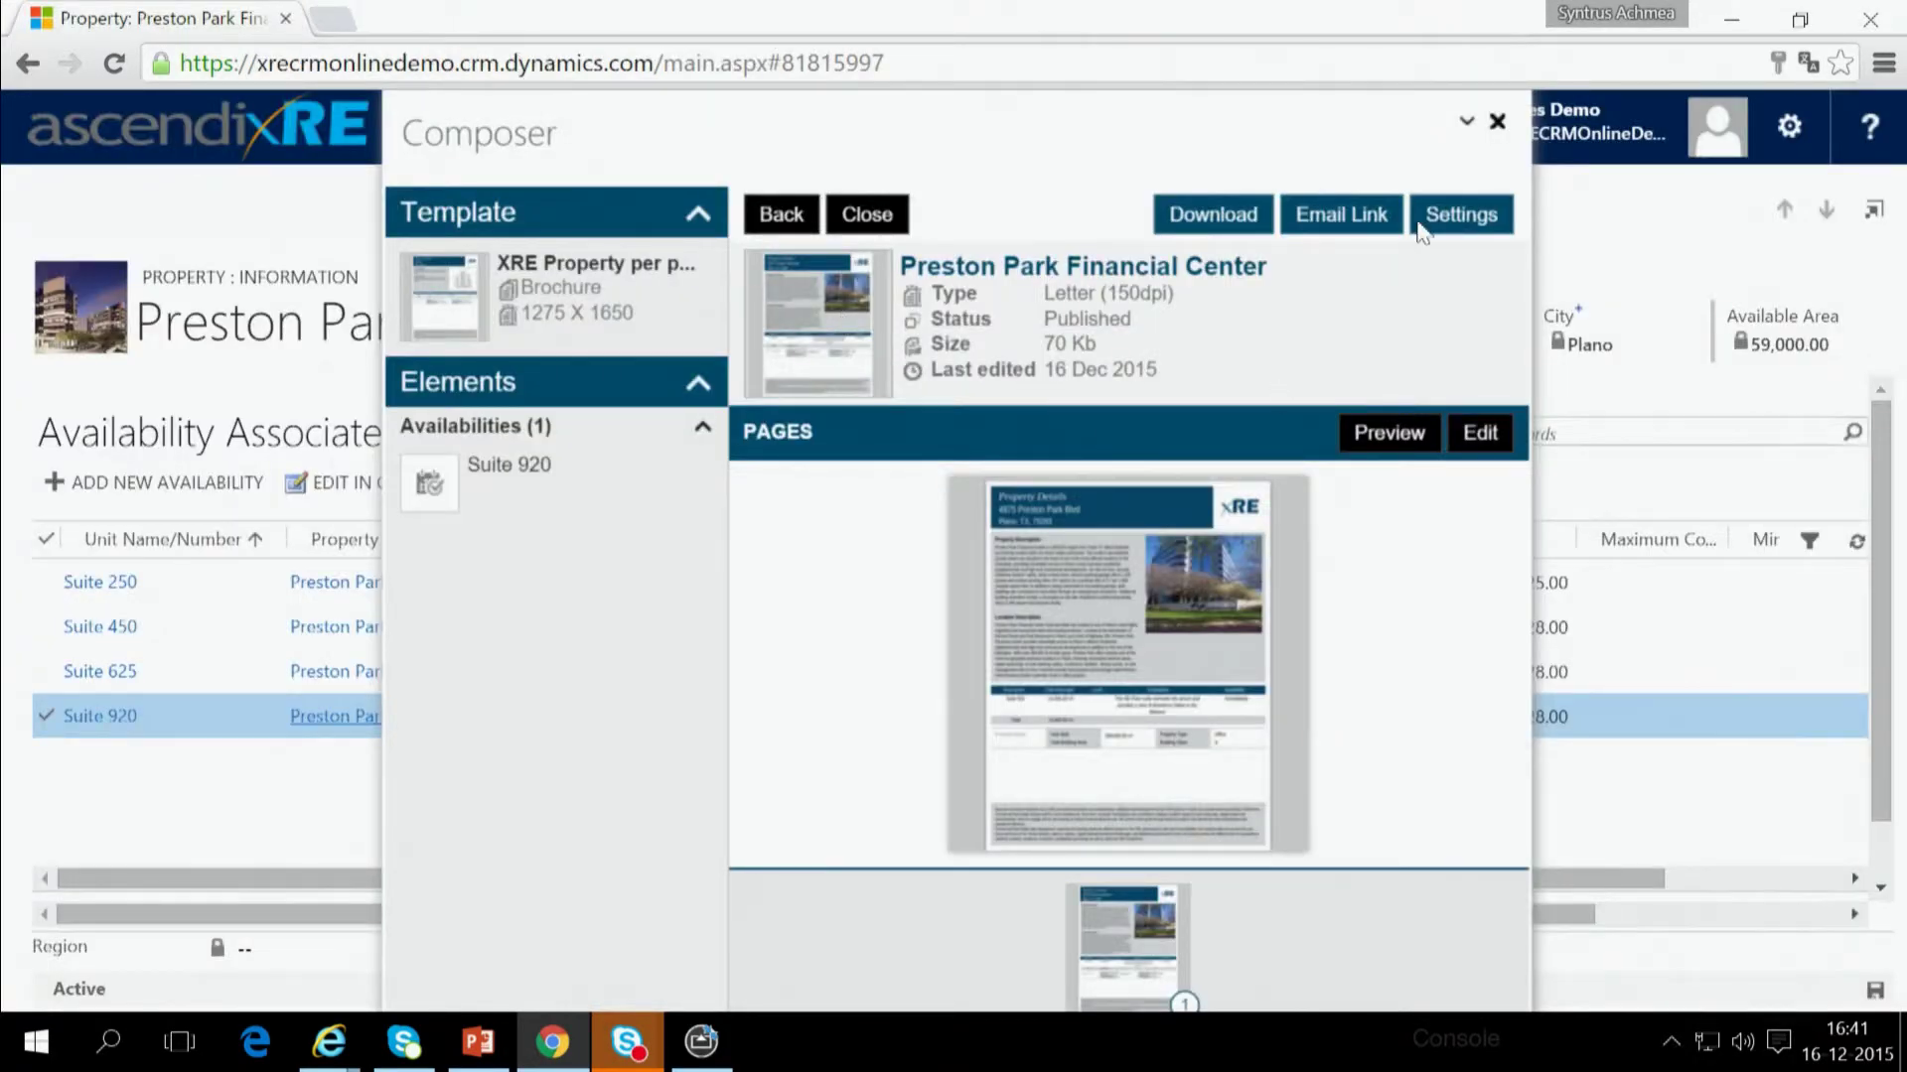
{"action": "left_click", "coordinate": [1496, 123]}
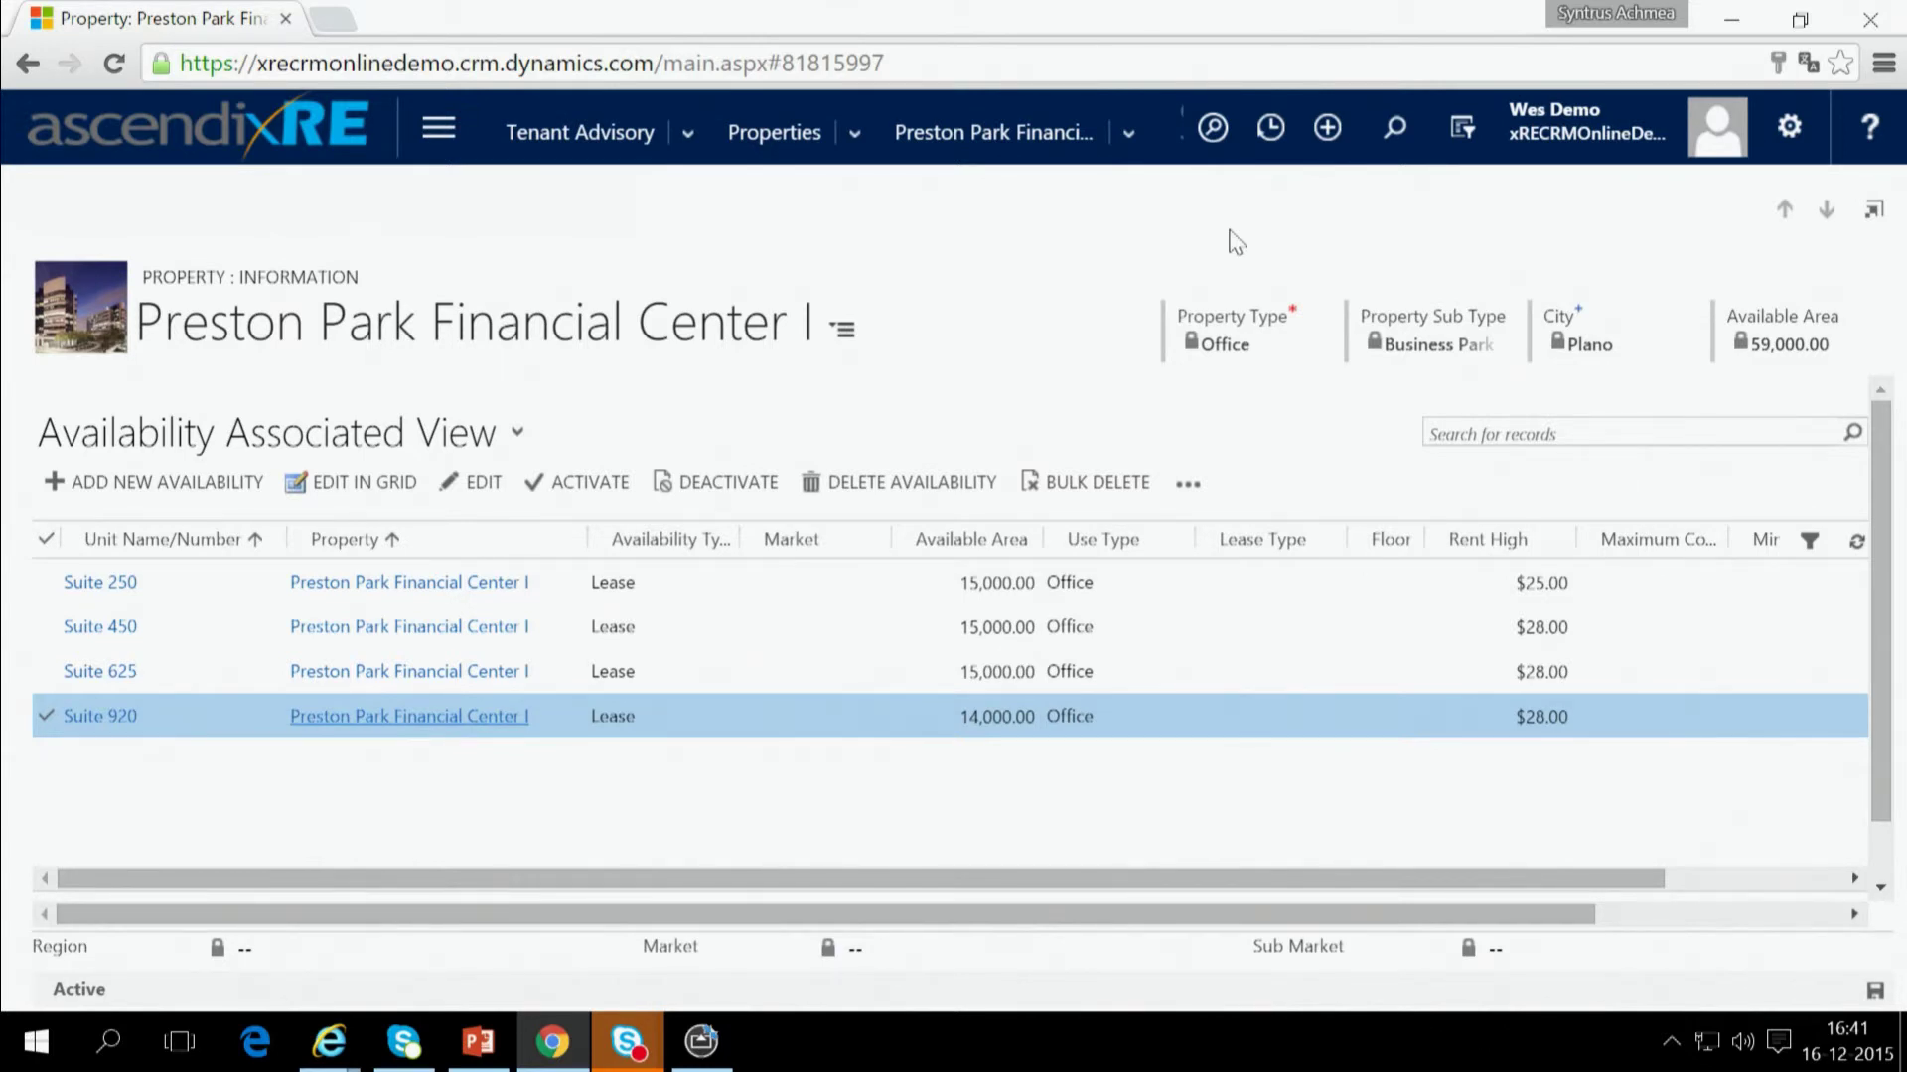
- Open Quick Search and set it to search for Properties
{"action": "left_click", "coordinate": [1216, 131]}
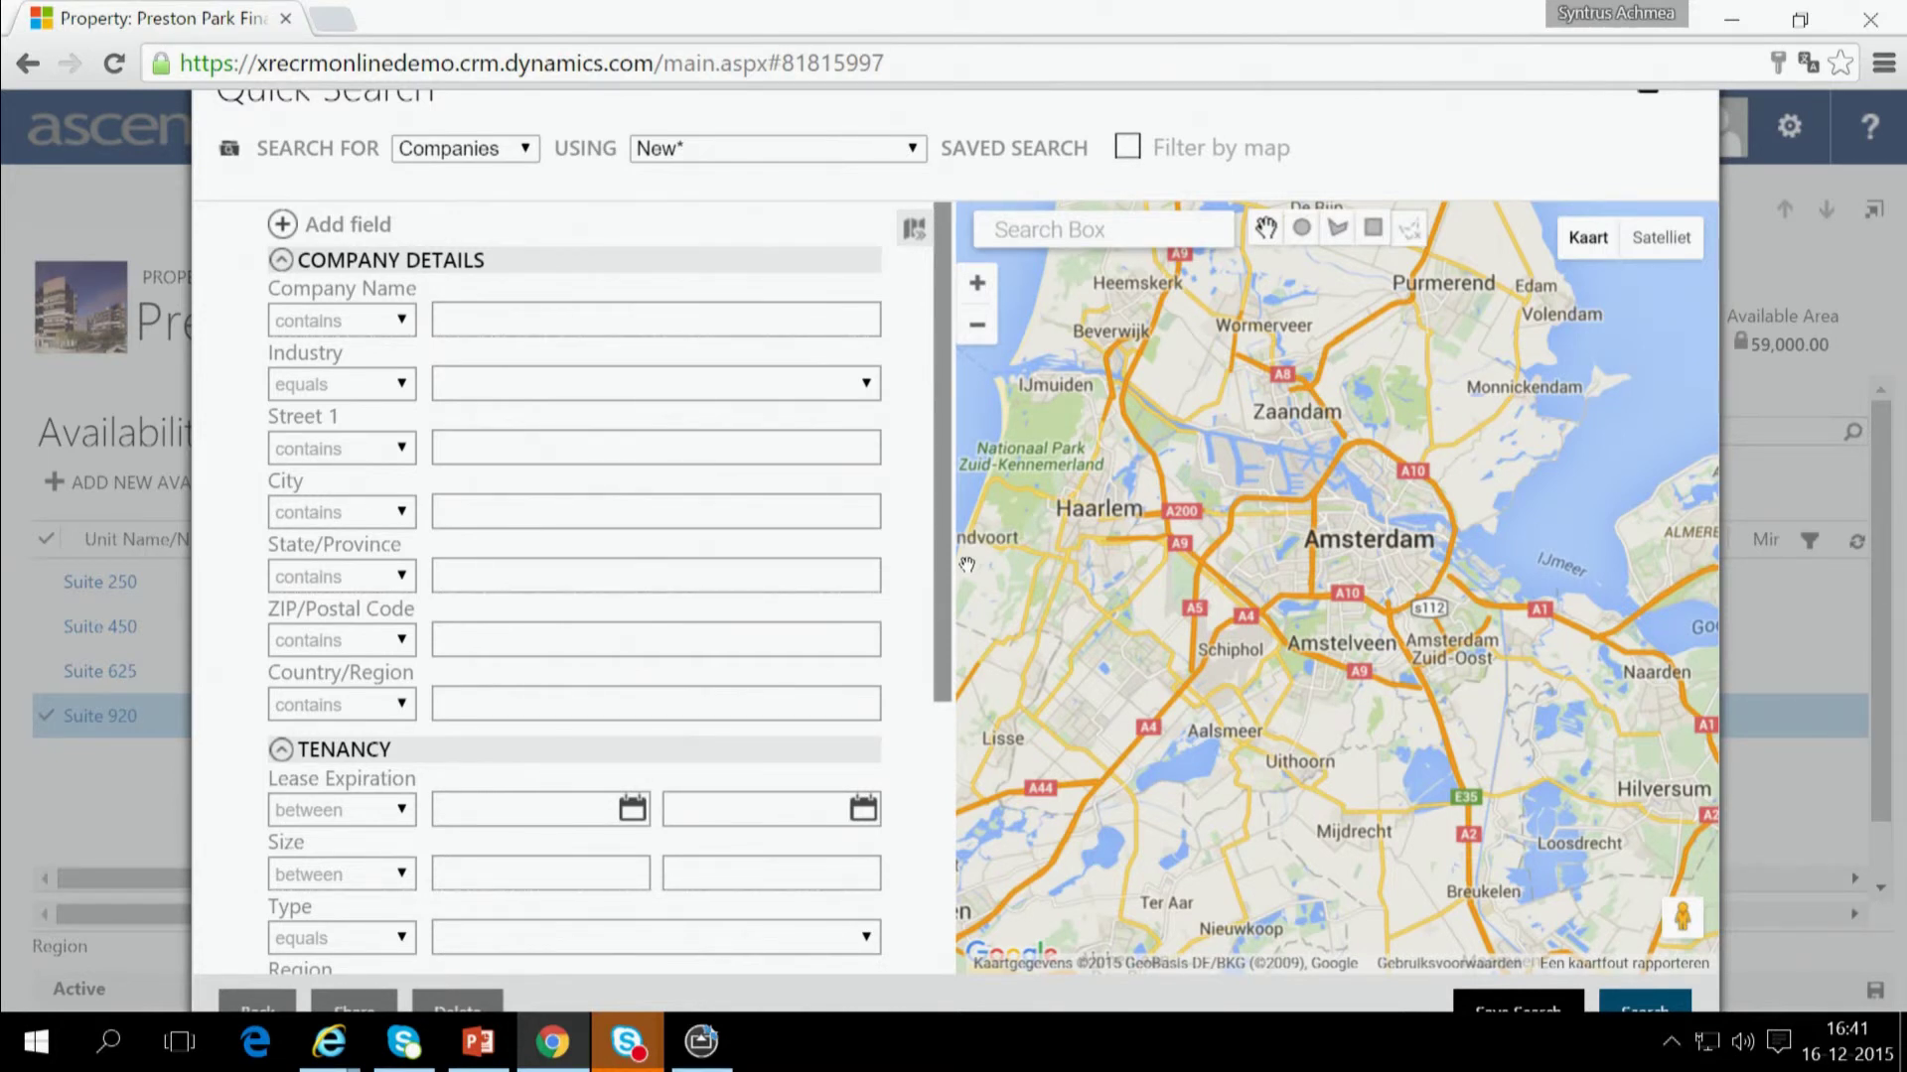
{"action": "left_click", "coordinate": [455, 155]}
{"action": "left_click", "coordinate": [467, 229]}
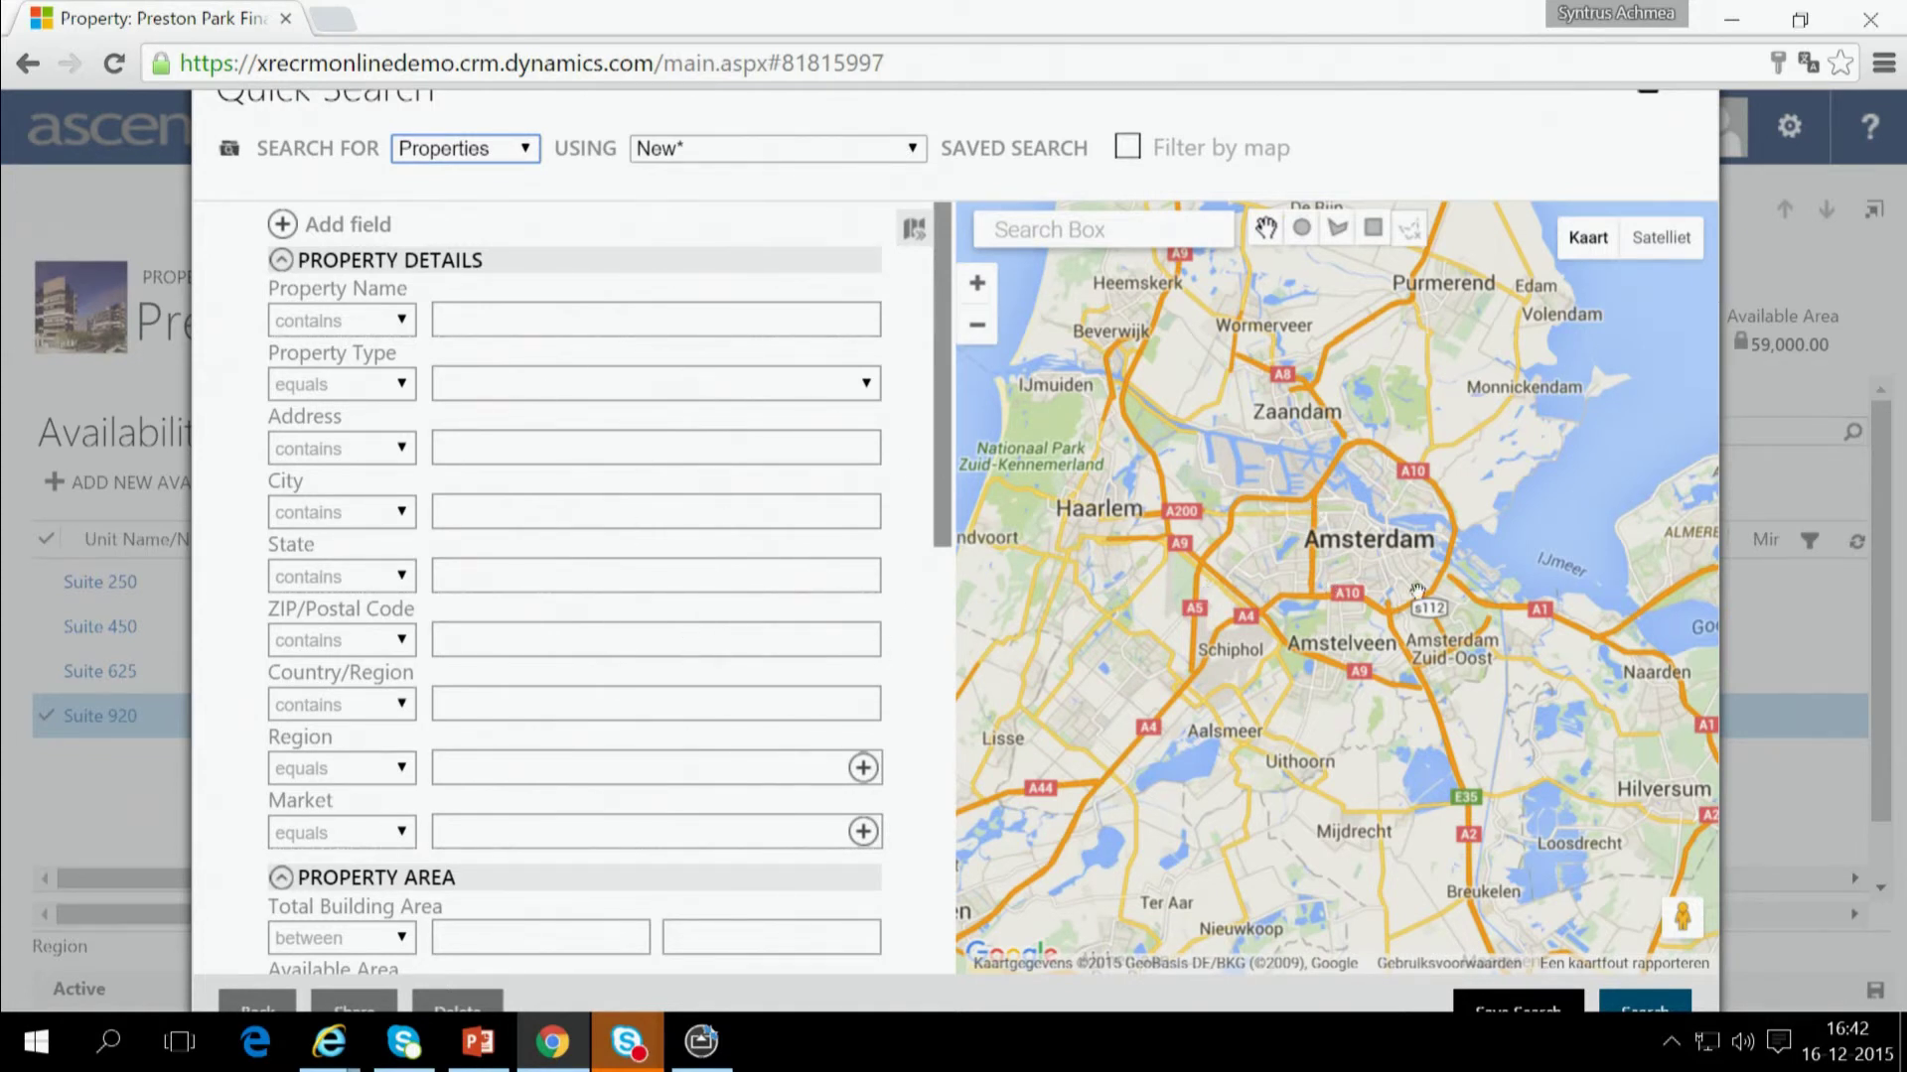
{"action": "left_click", "coordinate": [977, 325]}
{"action": "left_click", "coordinate": [977, 283]}
- Limit the property search to the Office type and to a circular map area centred on Amsterdam, reaching past Haarlem
{"action": "left_click", "coordinate": [514, 381]}
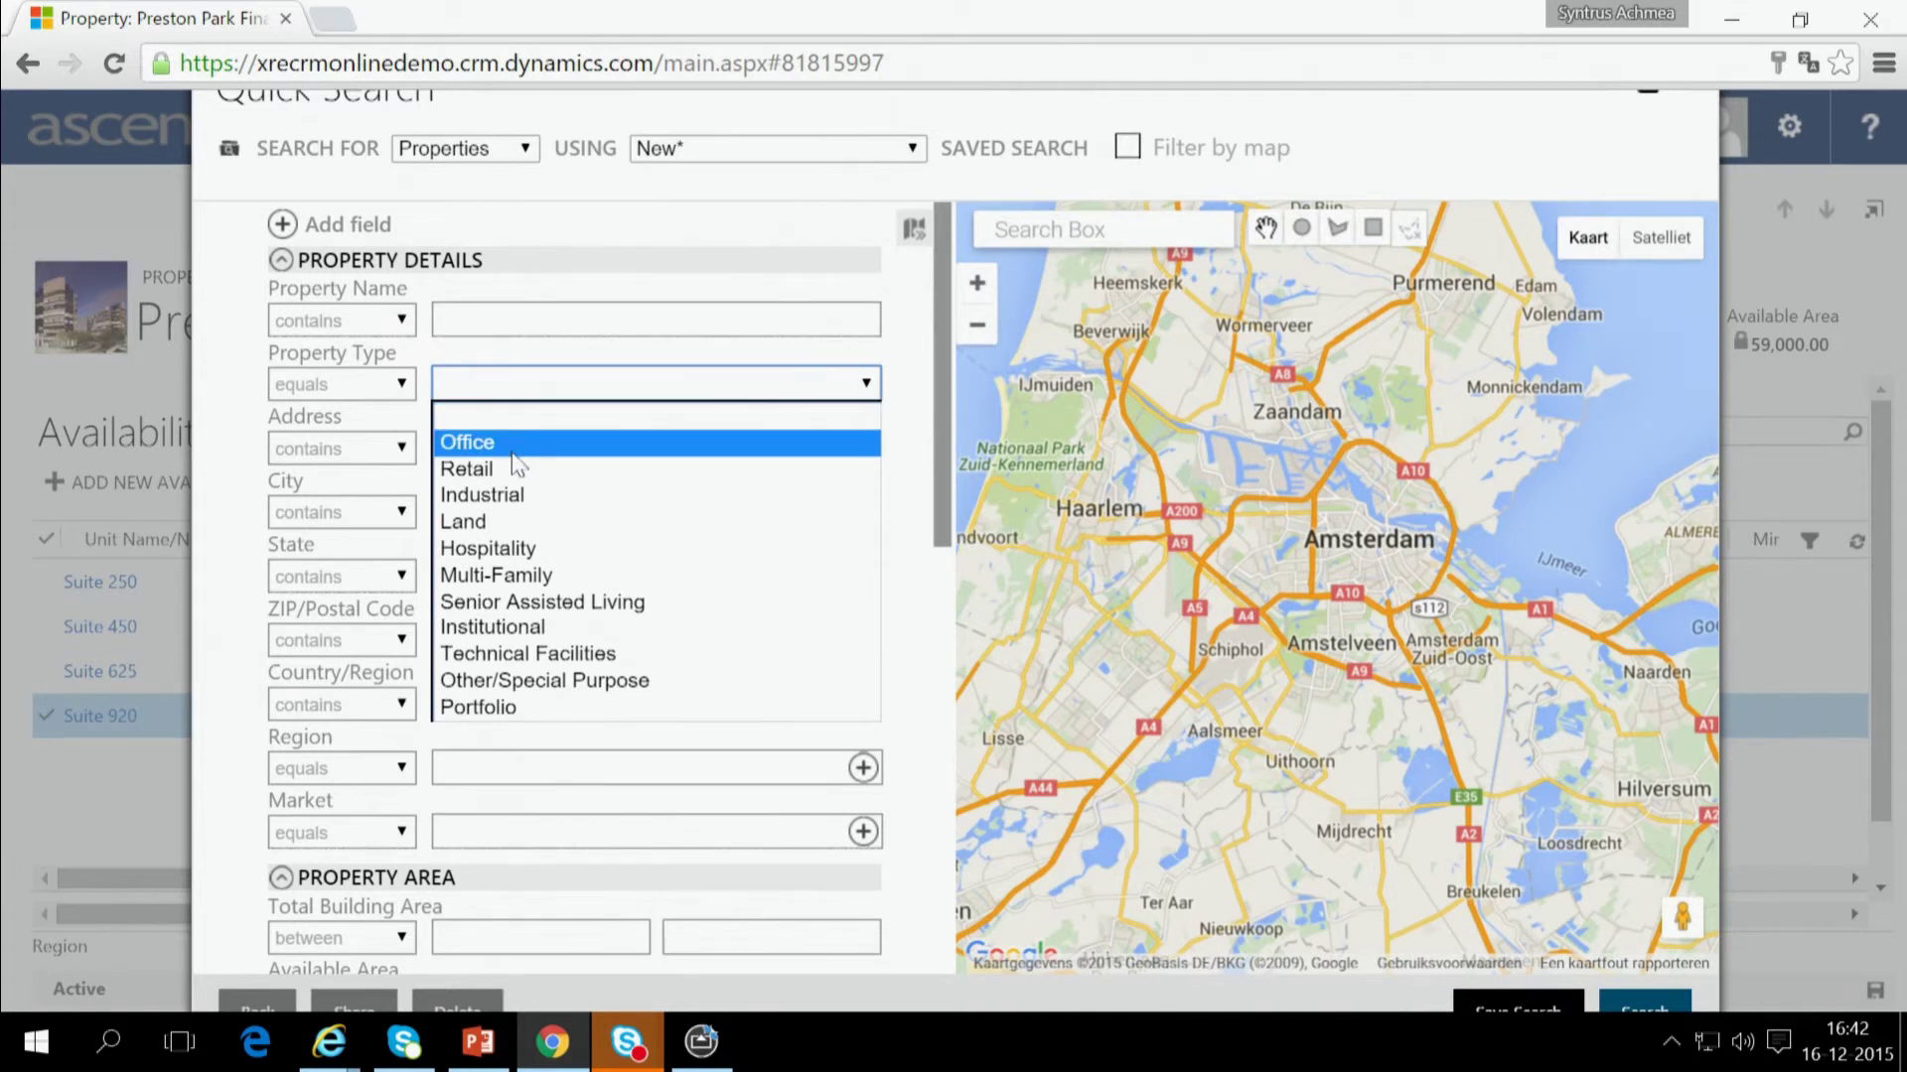
{"action": "left_click", "coordinate": [514, 452]}
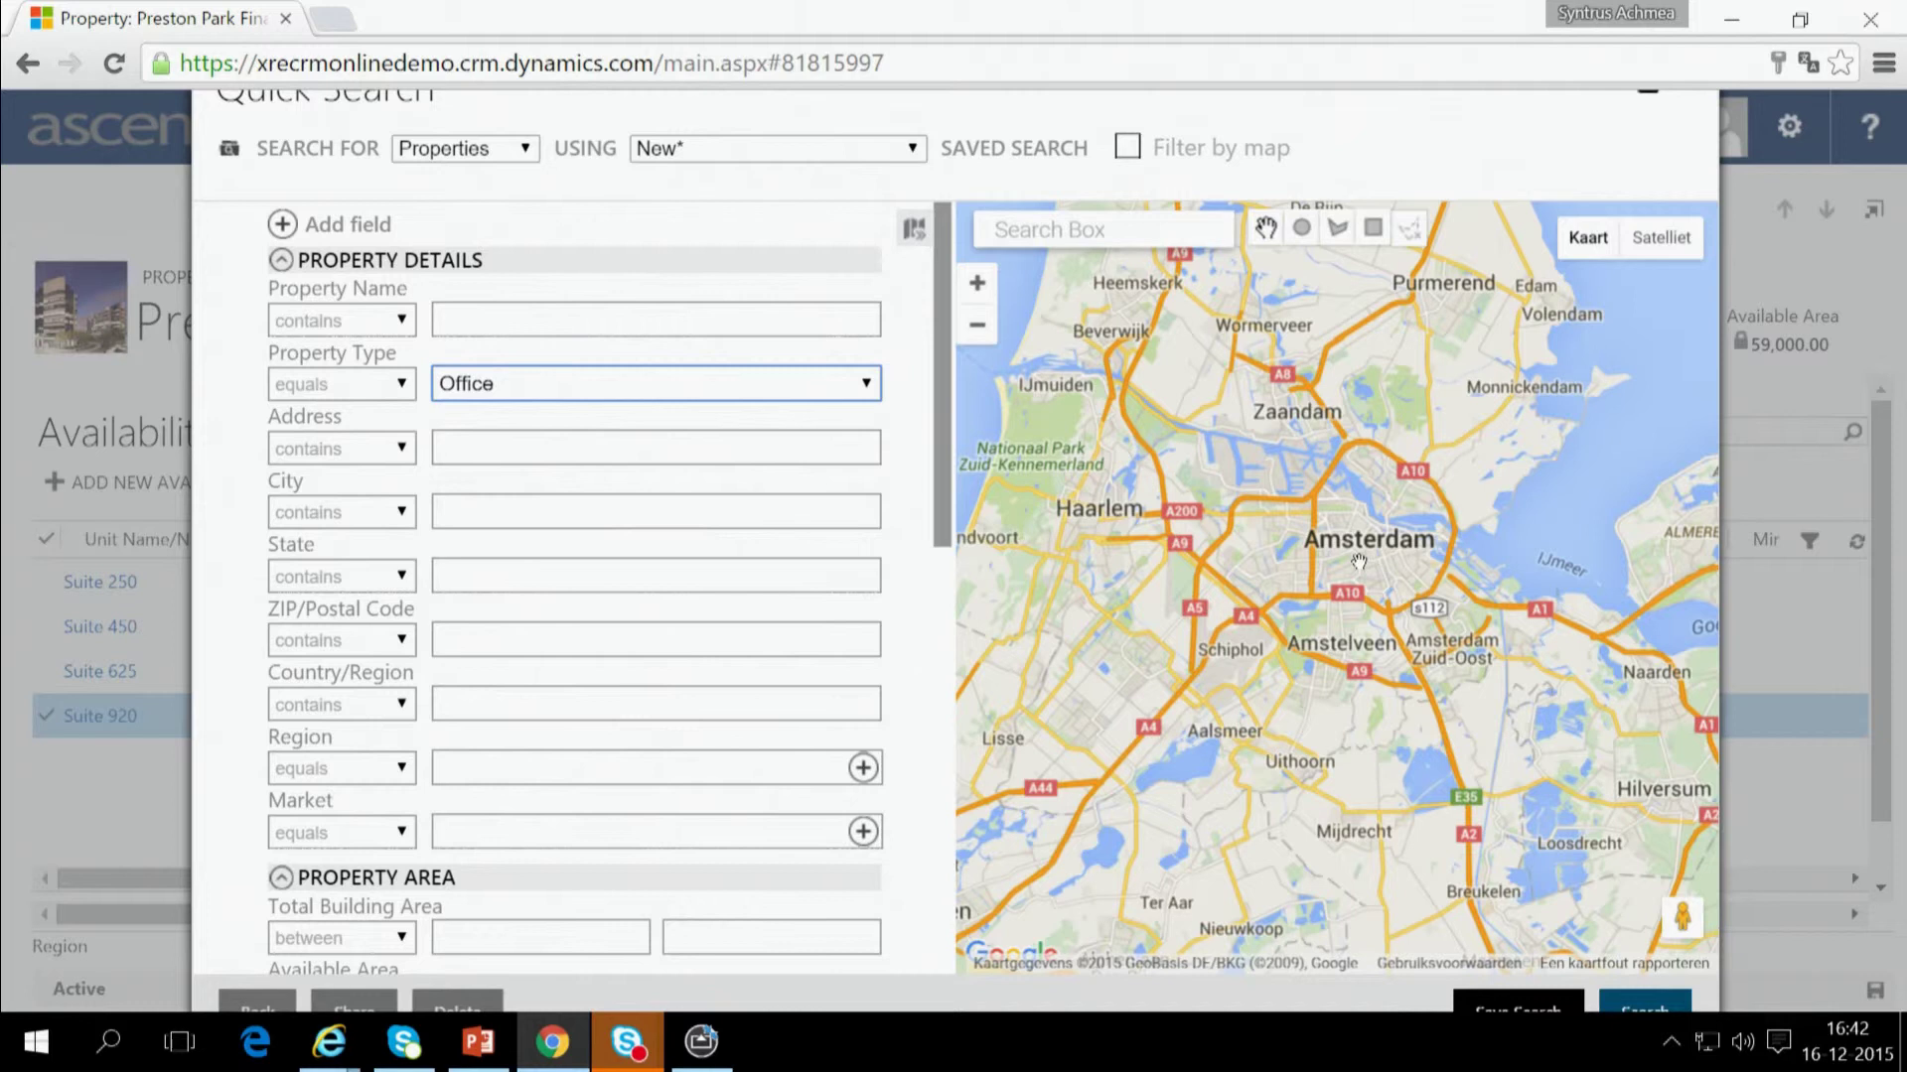
{"action": "left_click", "coordinate": [1302, 230]}
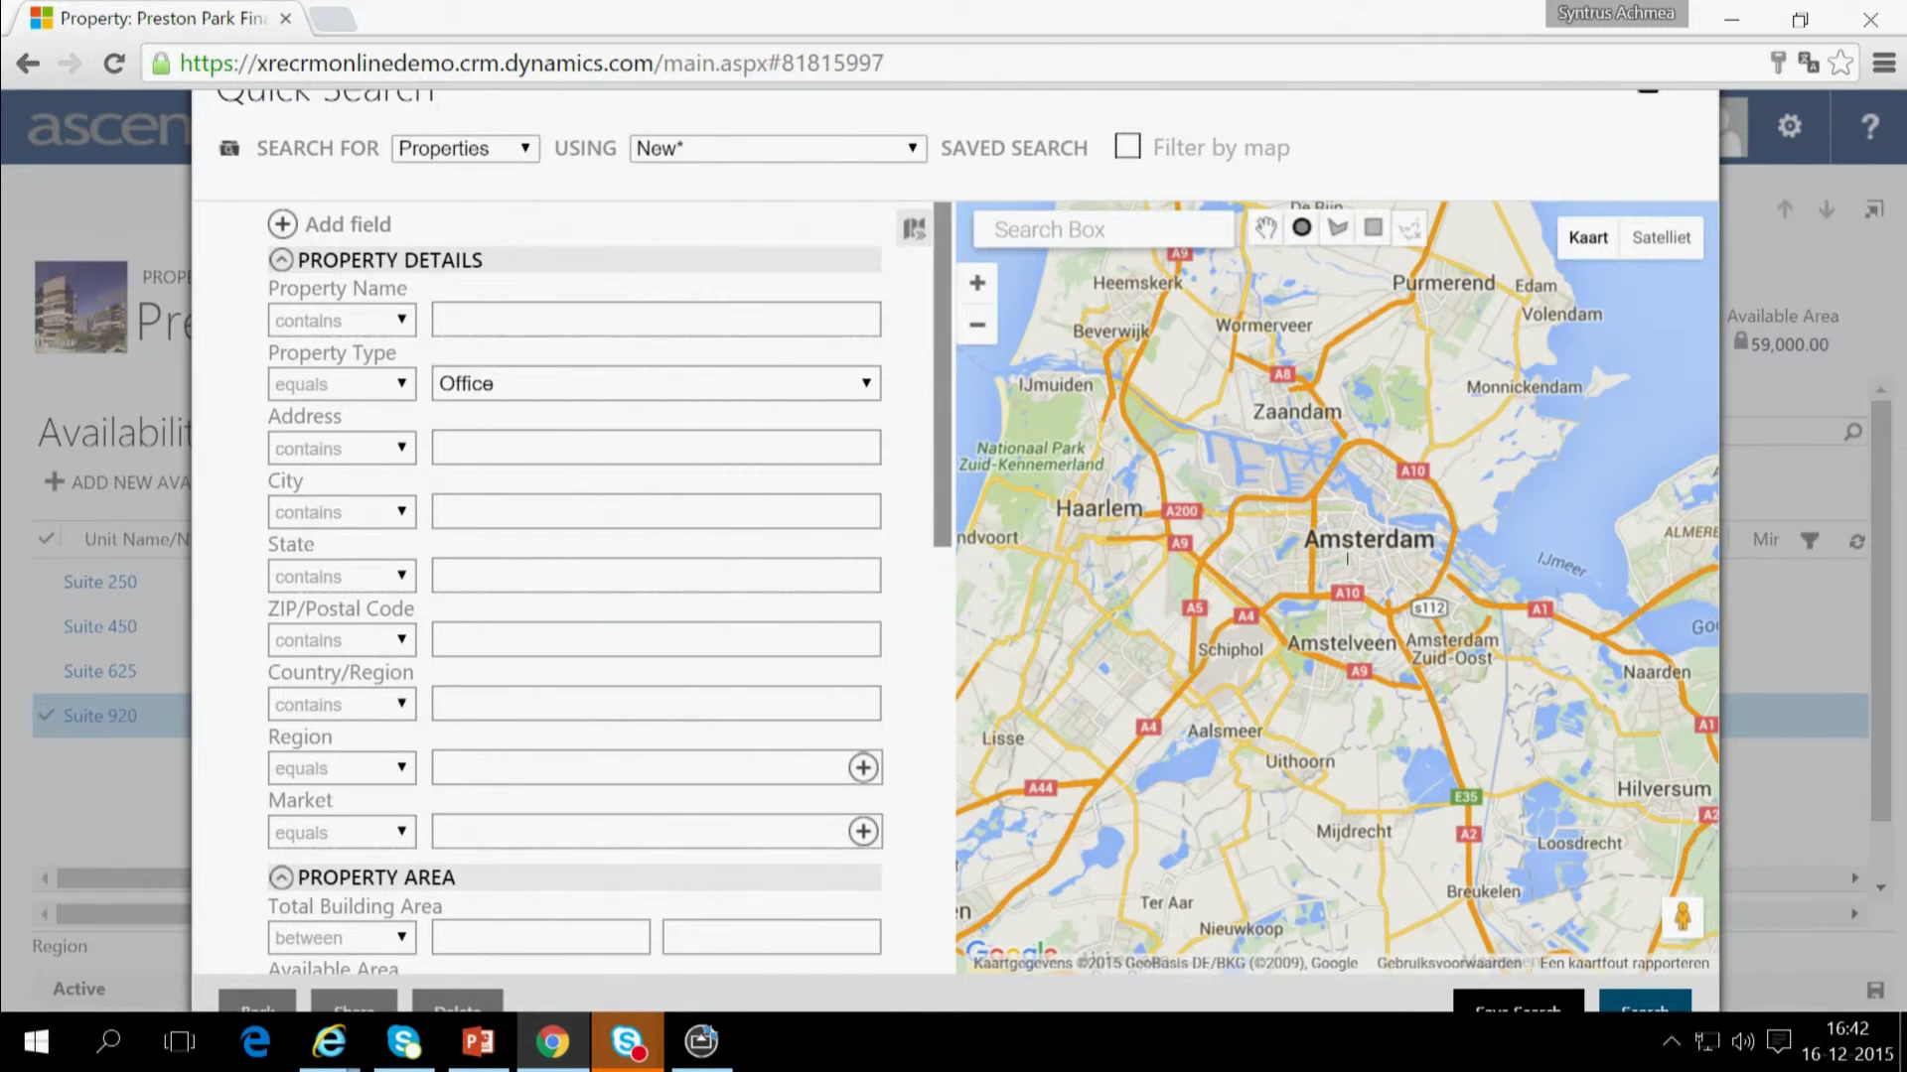
{"action": "left_click_drag", "start_coordinate": [1348, 559], "coordinate": [1301, 256]}
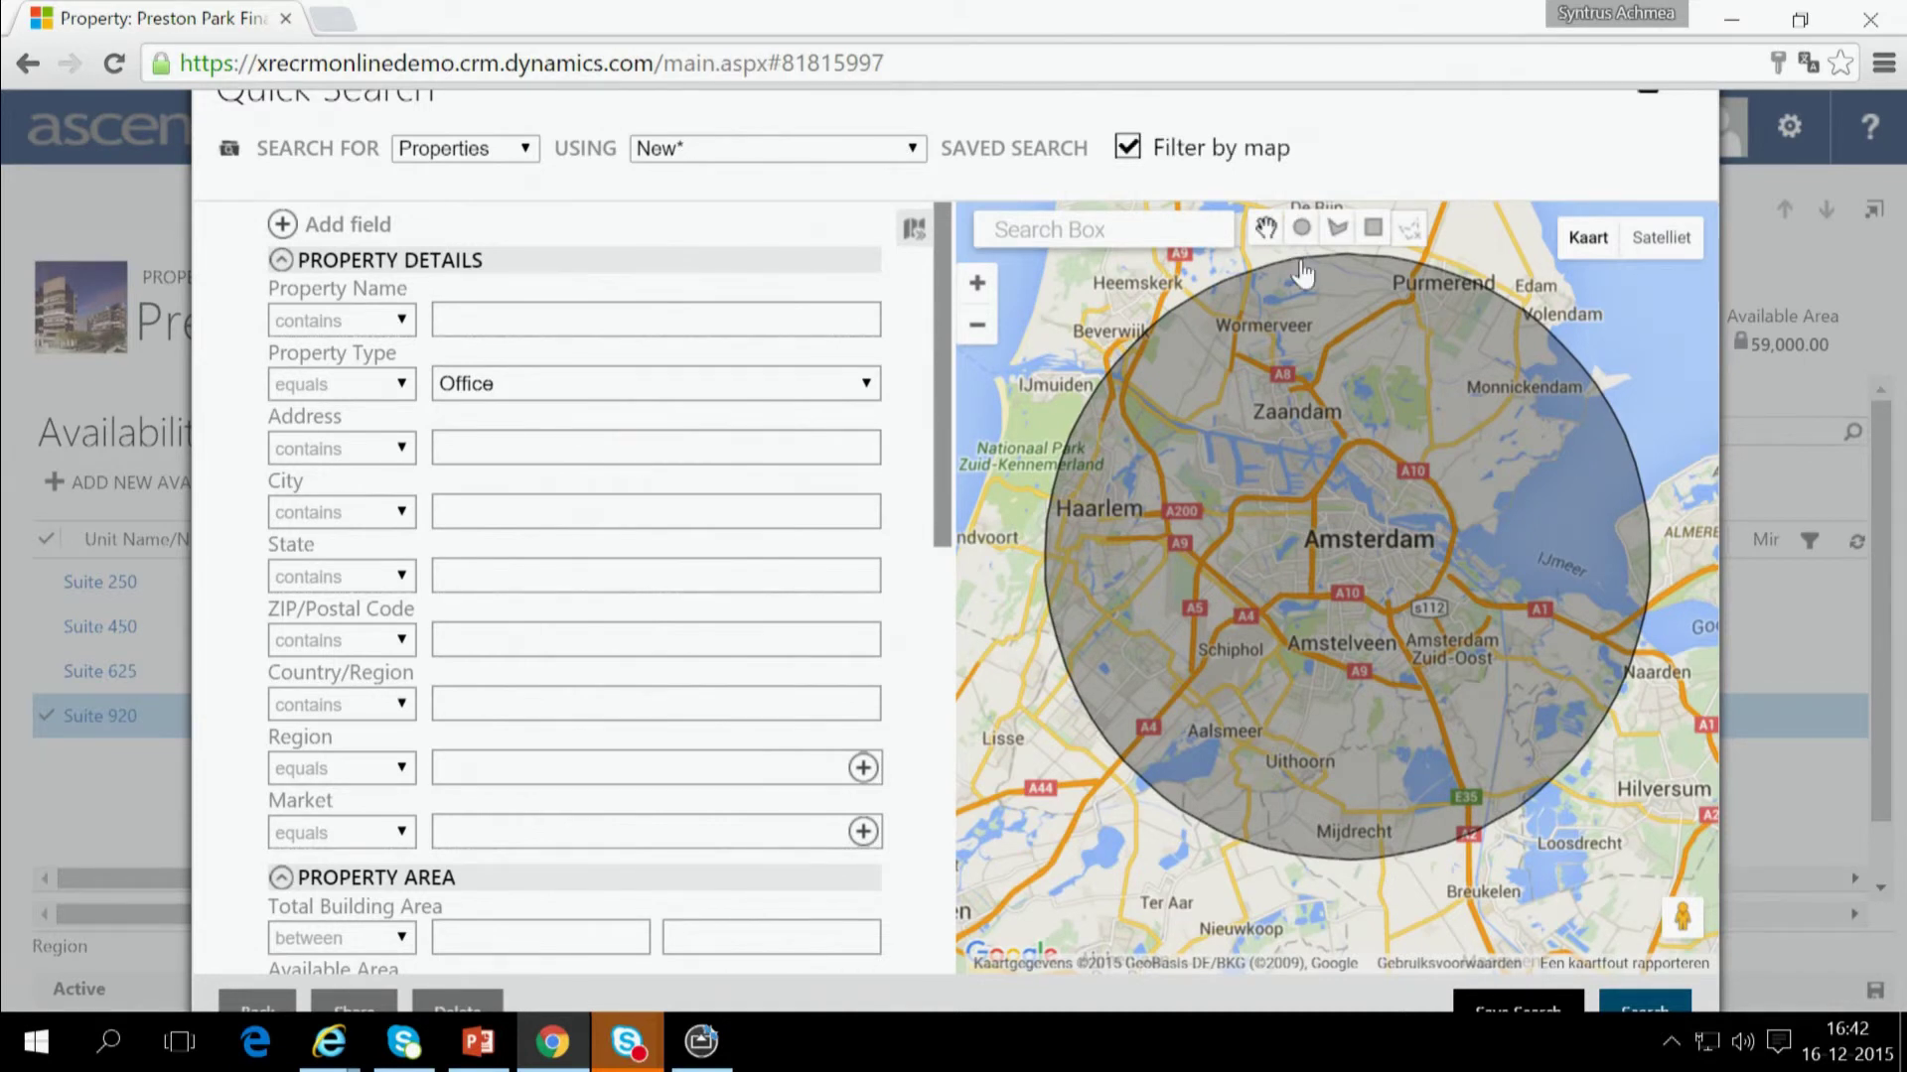
- Run the property search and display the results on the map alongside the list
{"action": "left_click", "coordinate": [1645, 1008]}
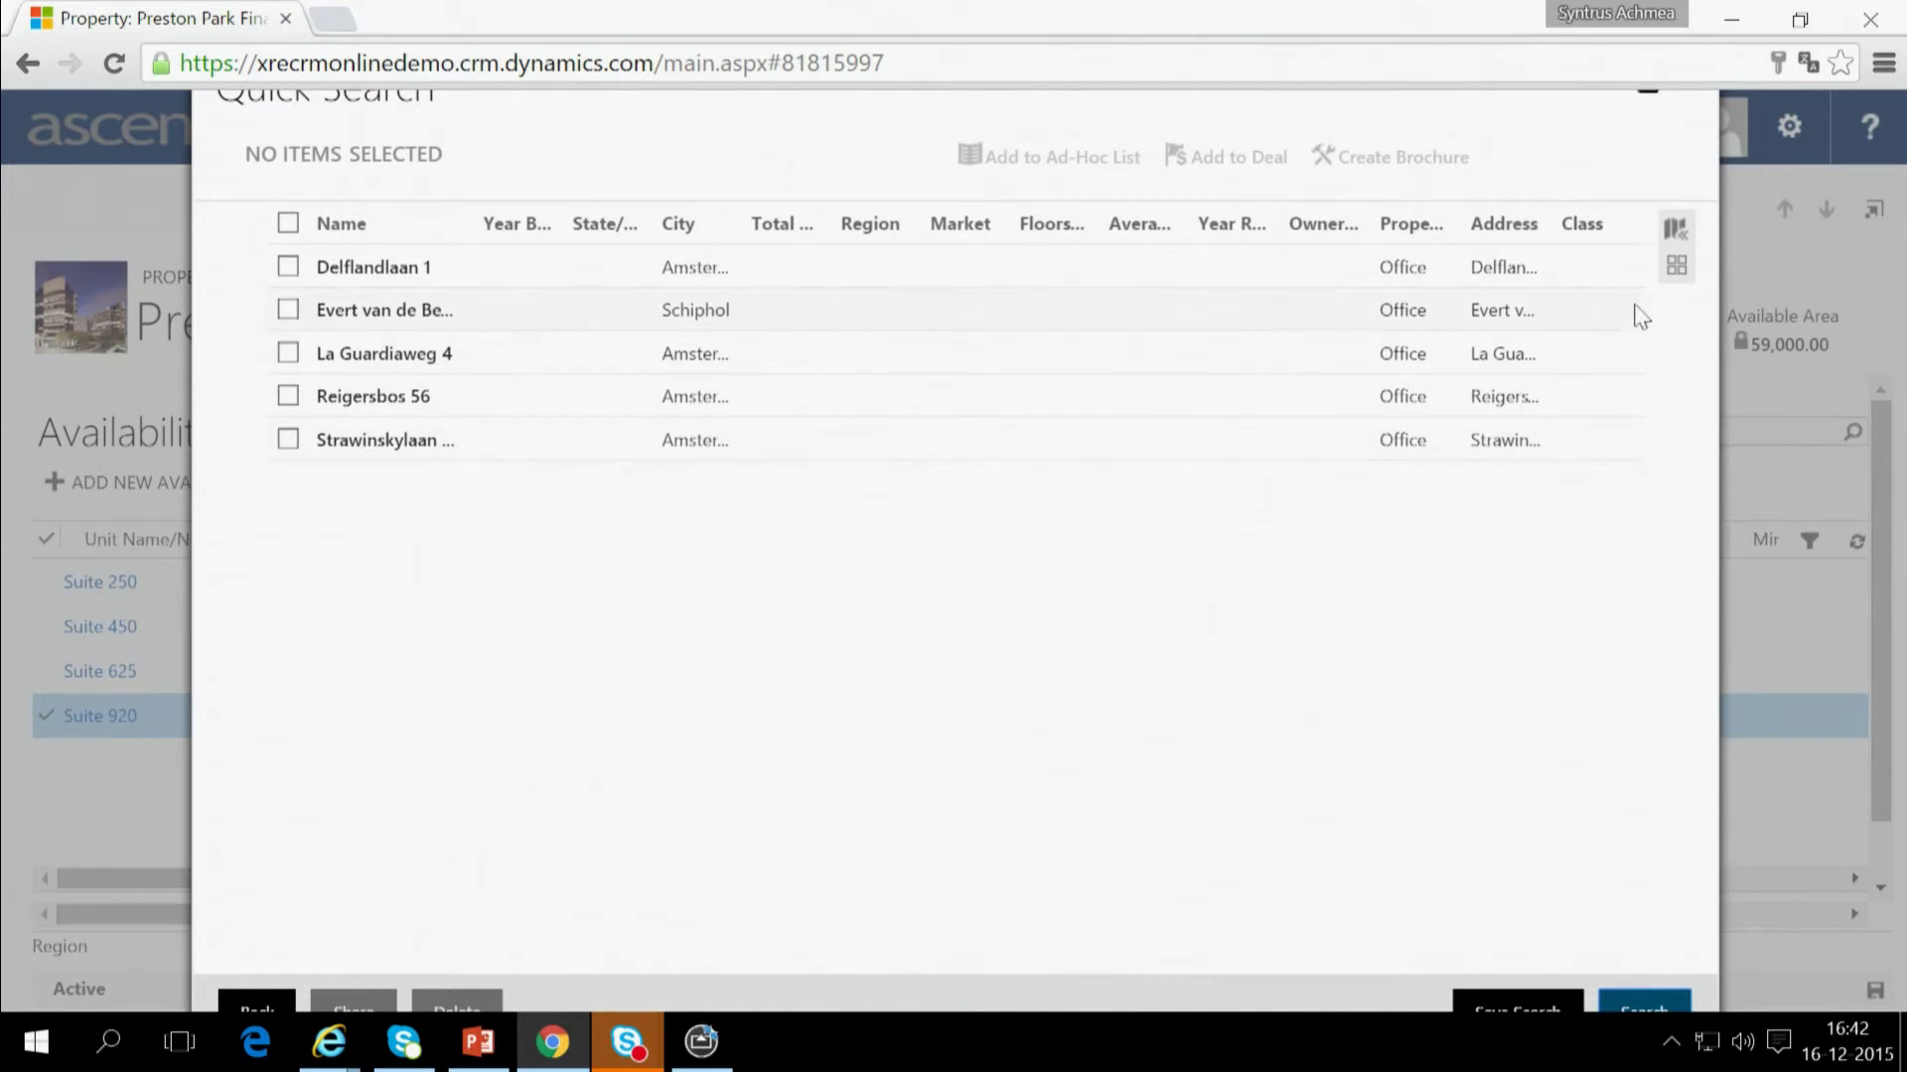
{"action": "left_click", "coordinate": [1675, 230]}
{"action": "scroll", "coordinate": [1389, 702], "scroll_direction": "down", "scroll_amount": 1}
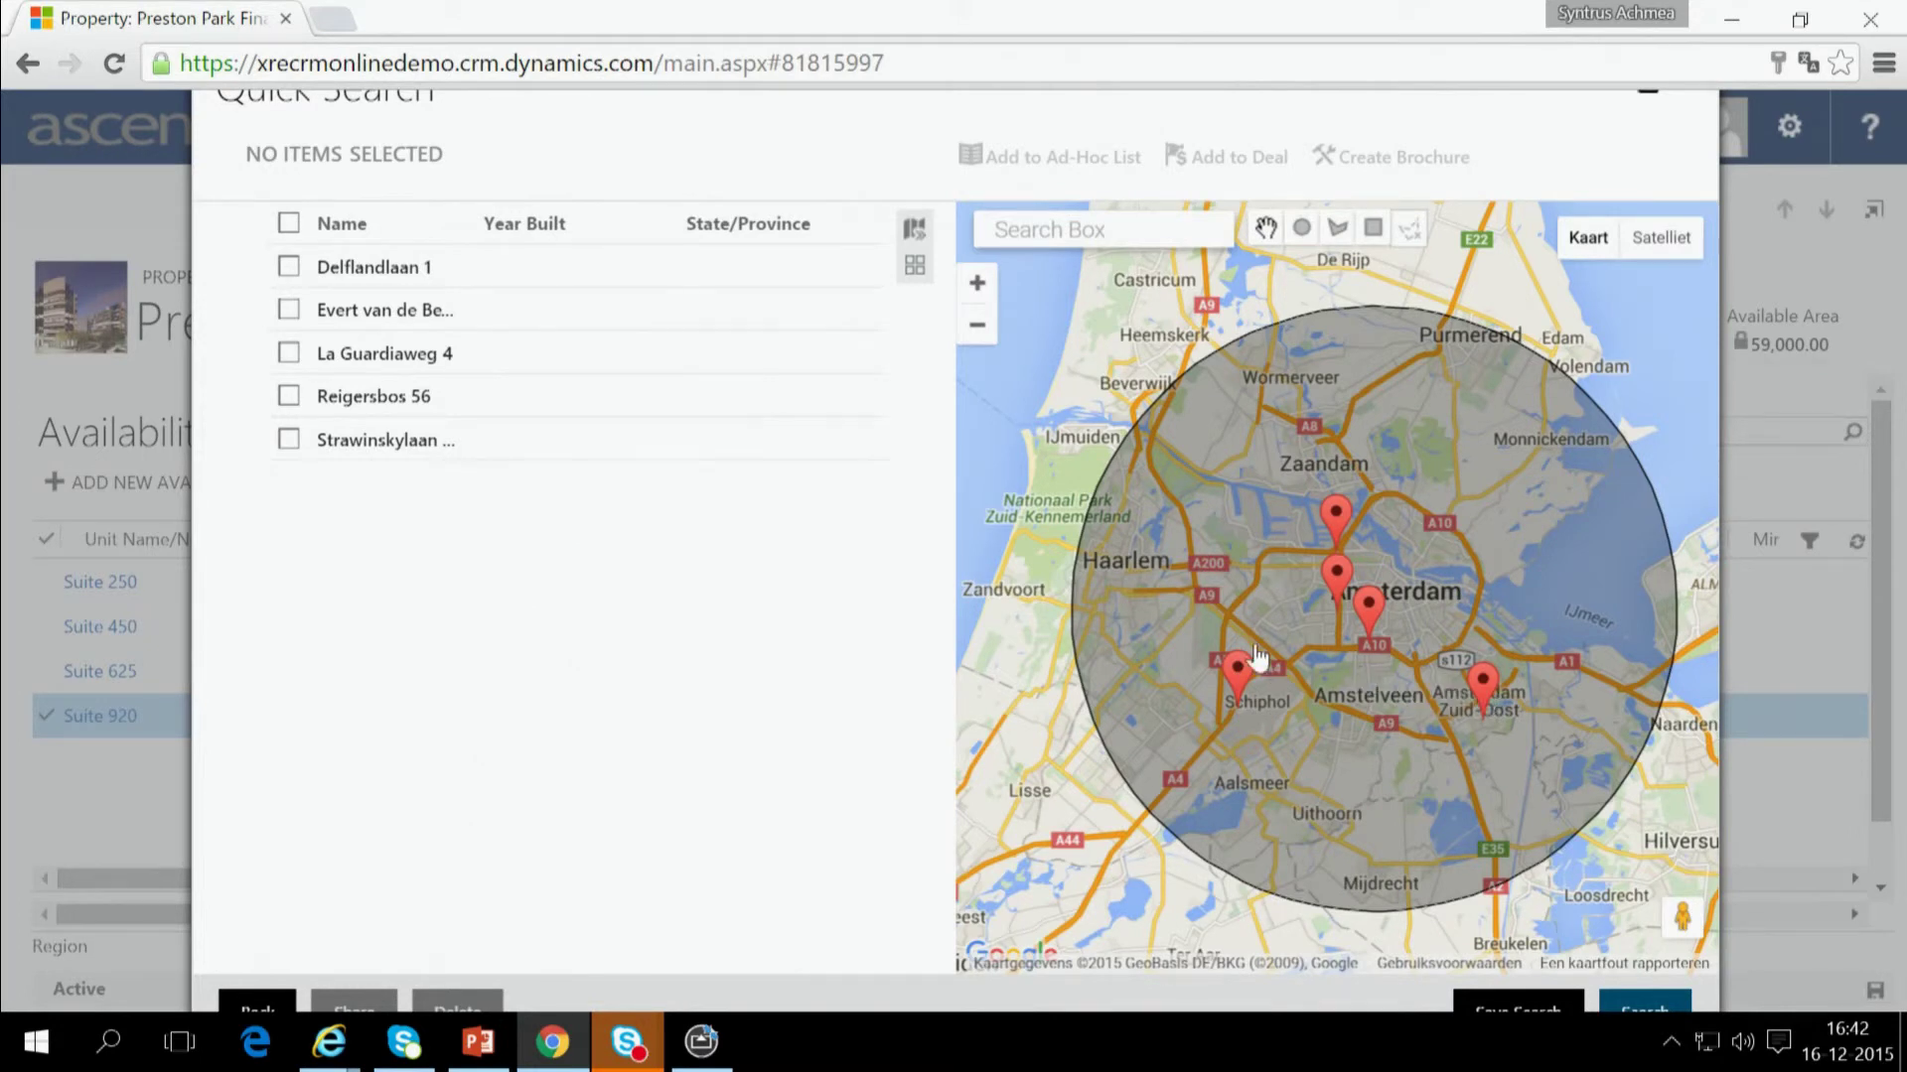
- Open the Delflandlaan 1 property's images, view the building photo, and return to the Preston Park property by closing the record and Quick Search
{"action": "left_click", "coordinate": [362, 268]}
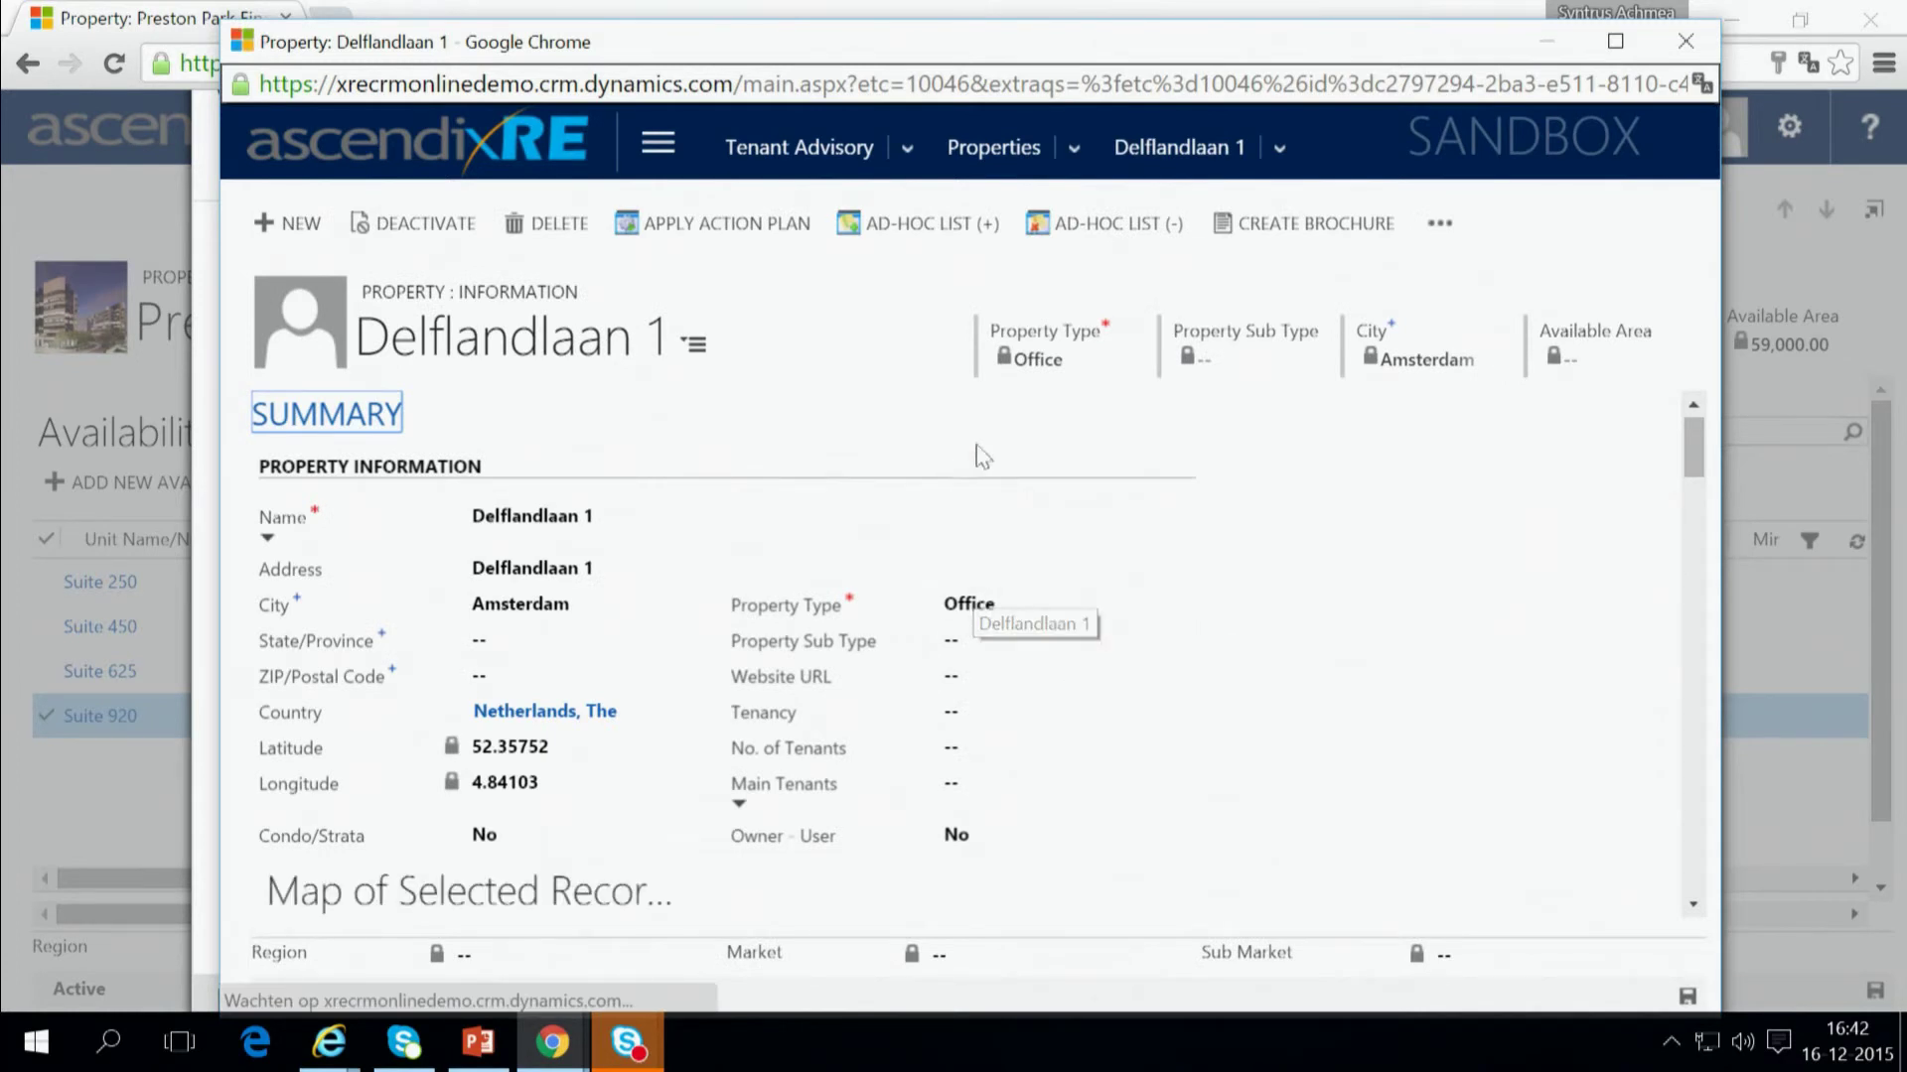
{"action": "left_click", "coordinate": [1282, 159]}
{"action": "left_click", "coordinate": [395, 459]}
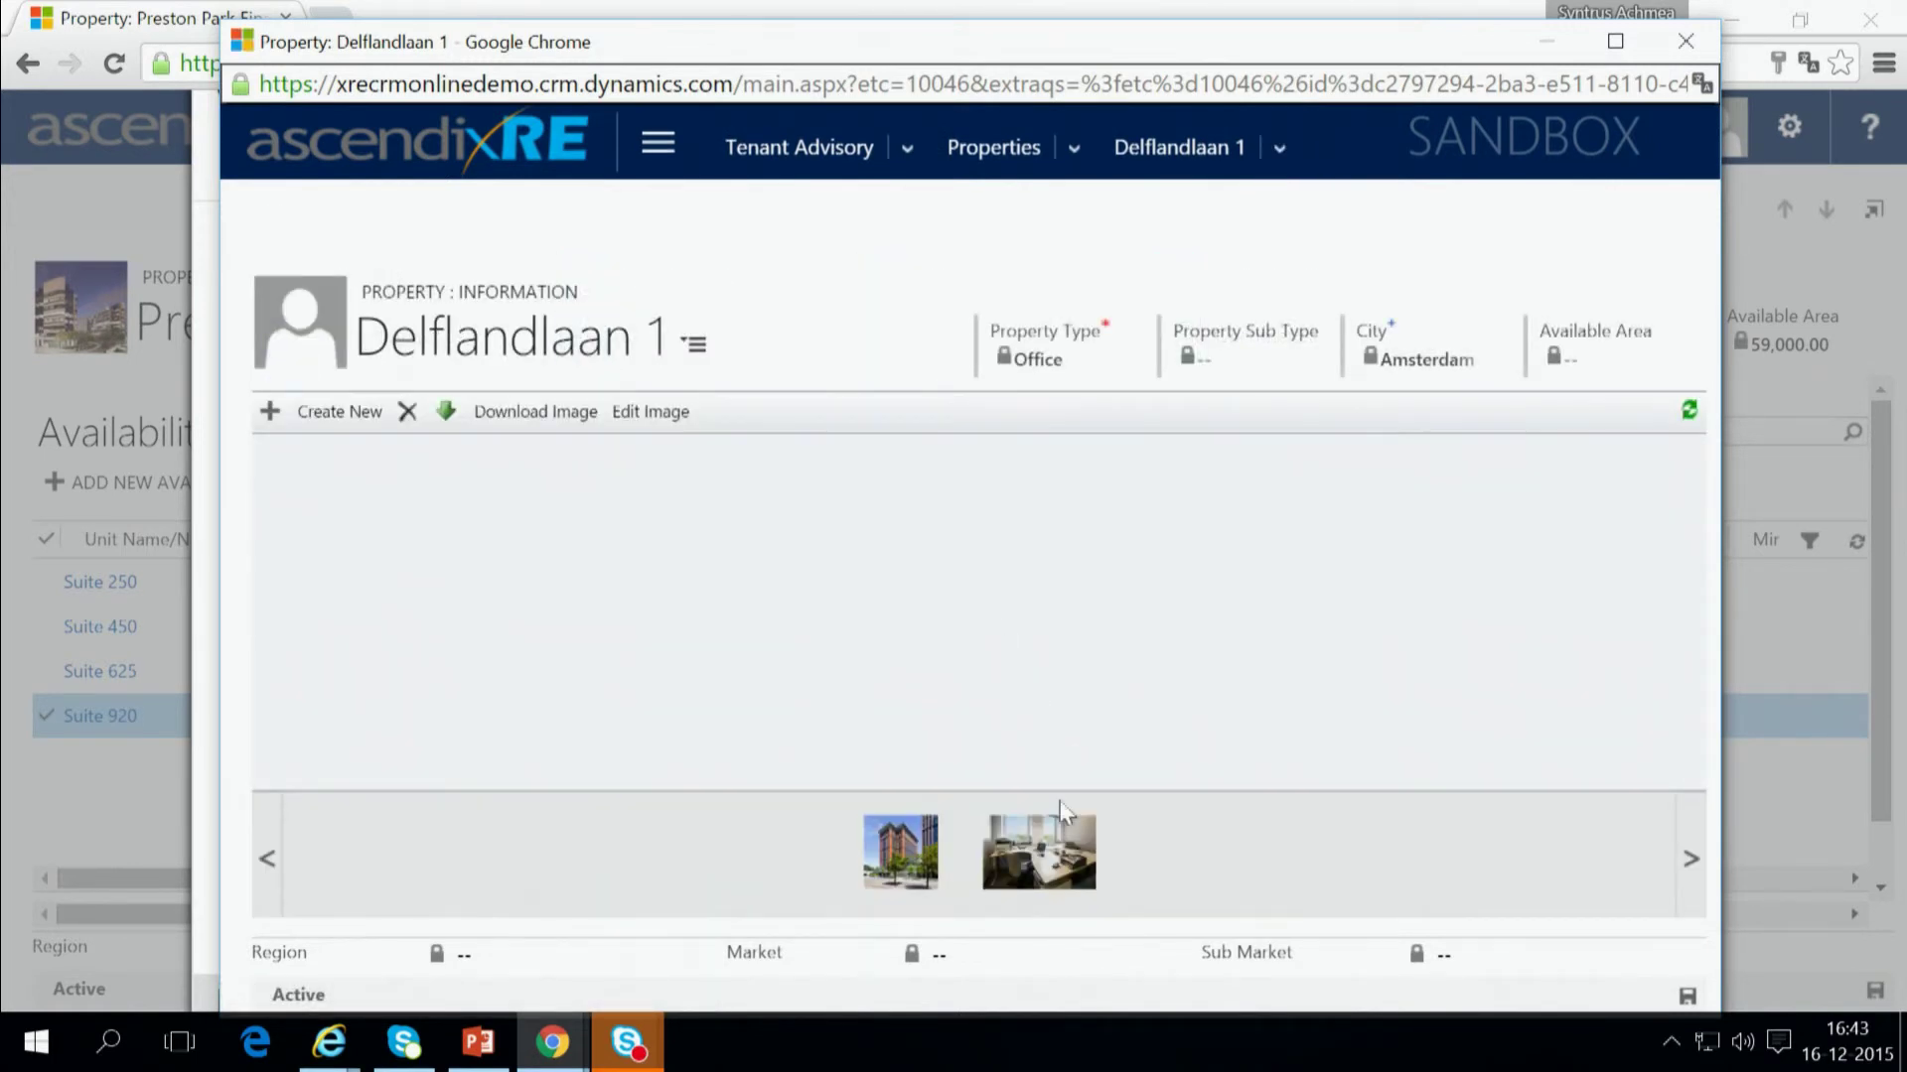
{"action": "left_click", "coordinate": [924, 856]}
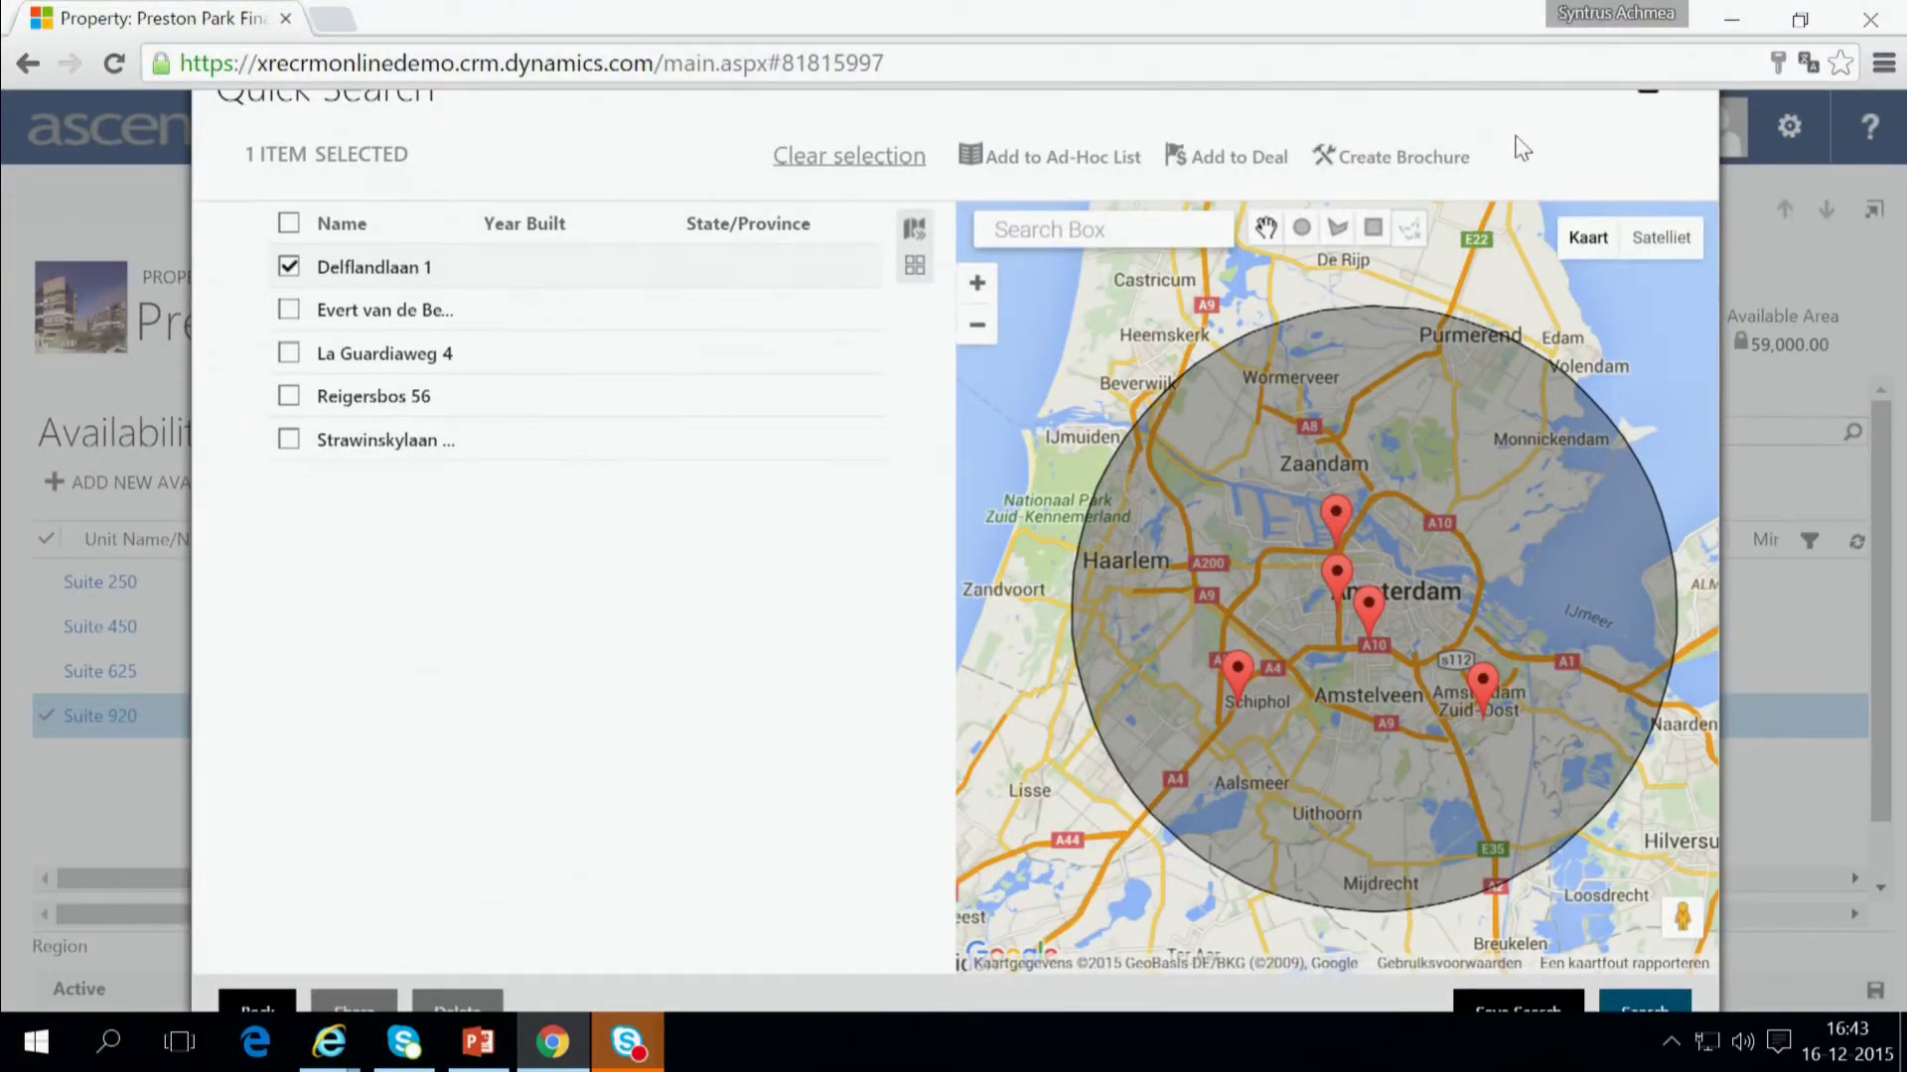
{"action": "left_click", "coordinate": [1684, 96]}
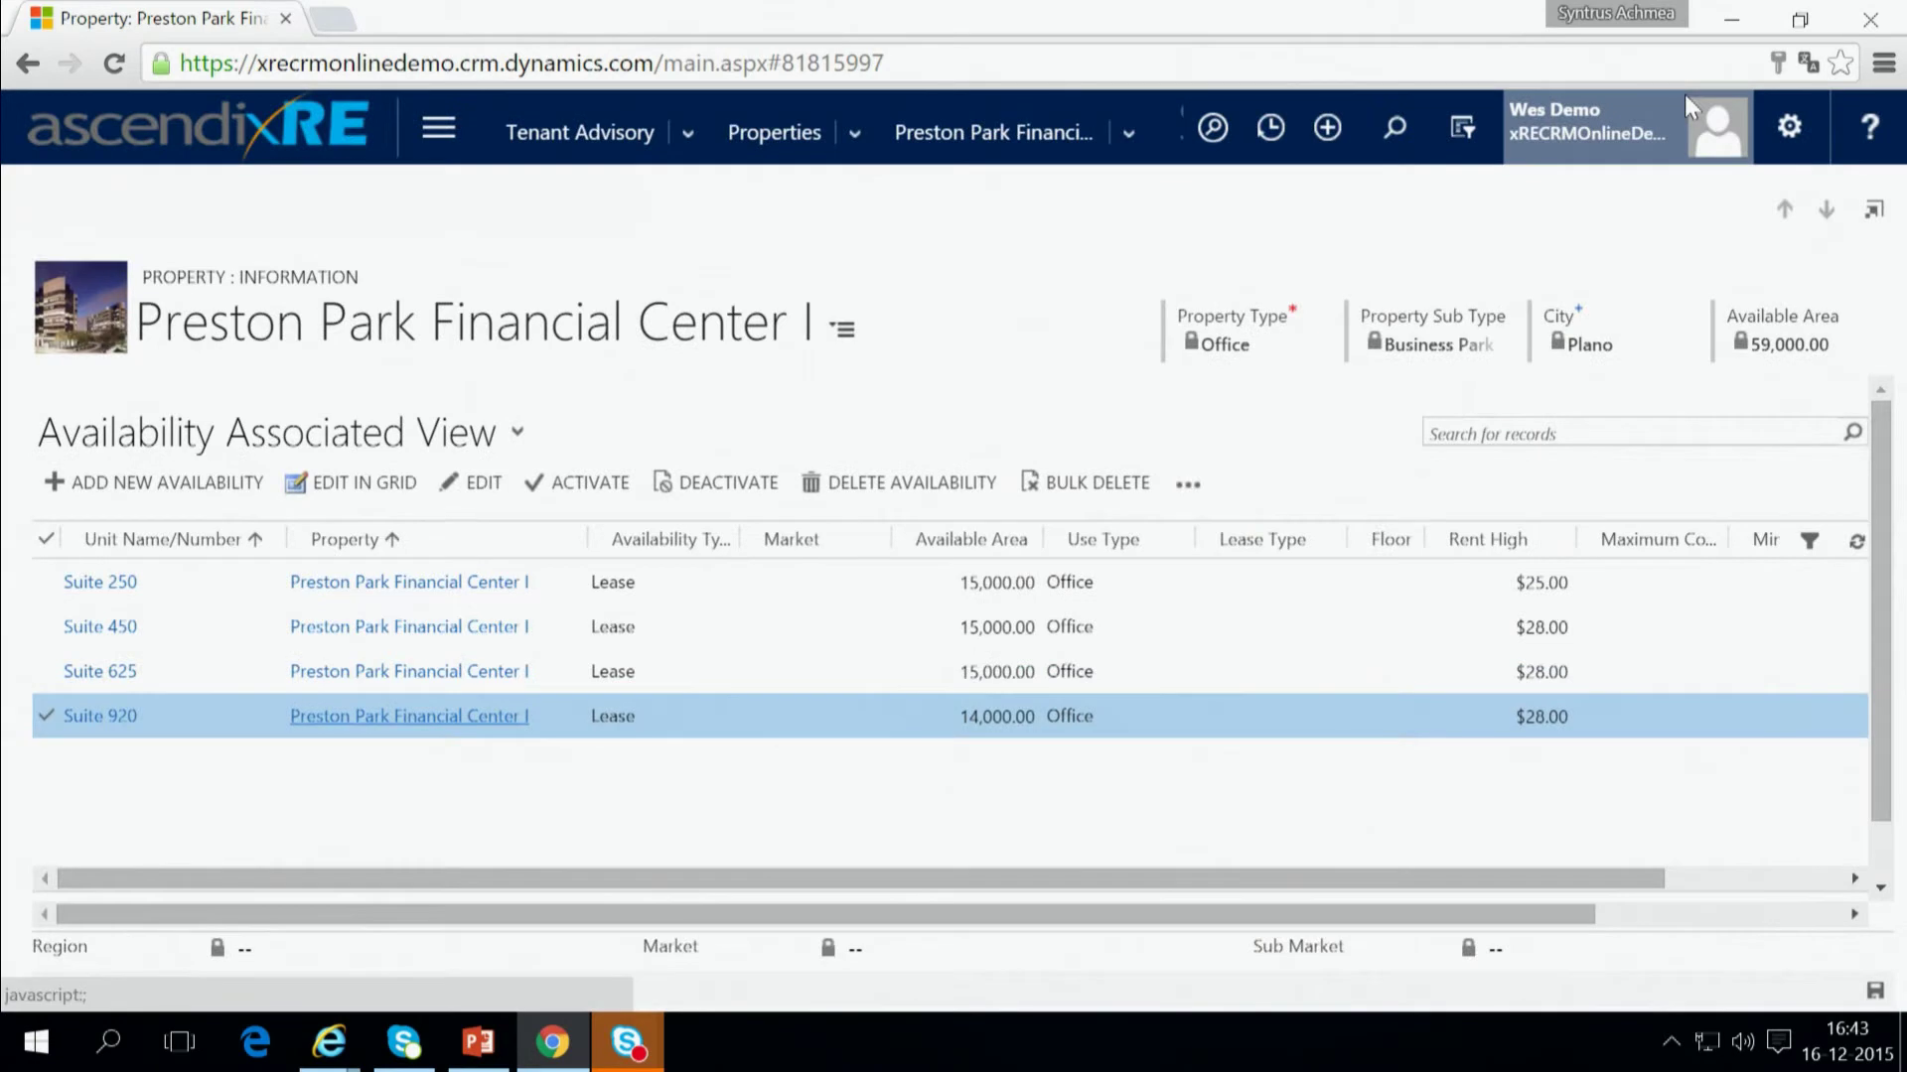
- Switch to the AscendixRE iPad app, search the properties for "dallas" and clear the search
{"action": "key", "text": "alt+Tab"}
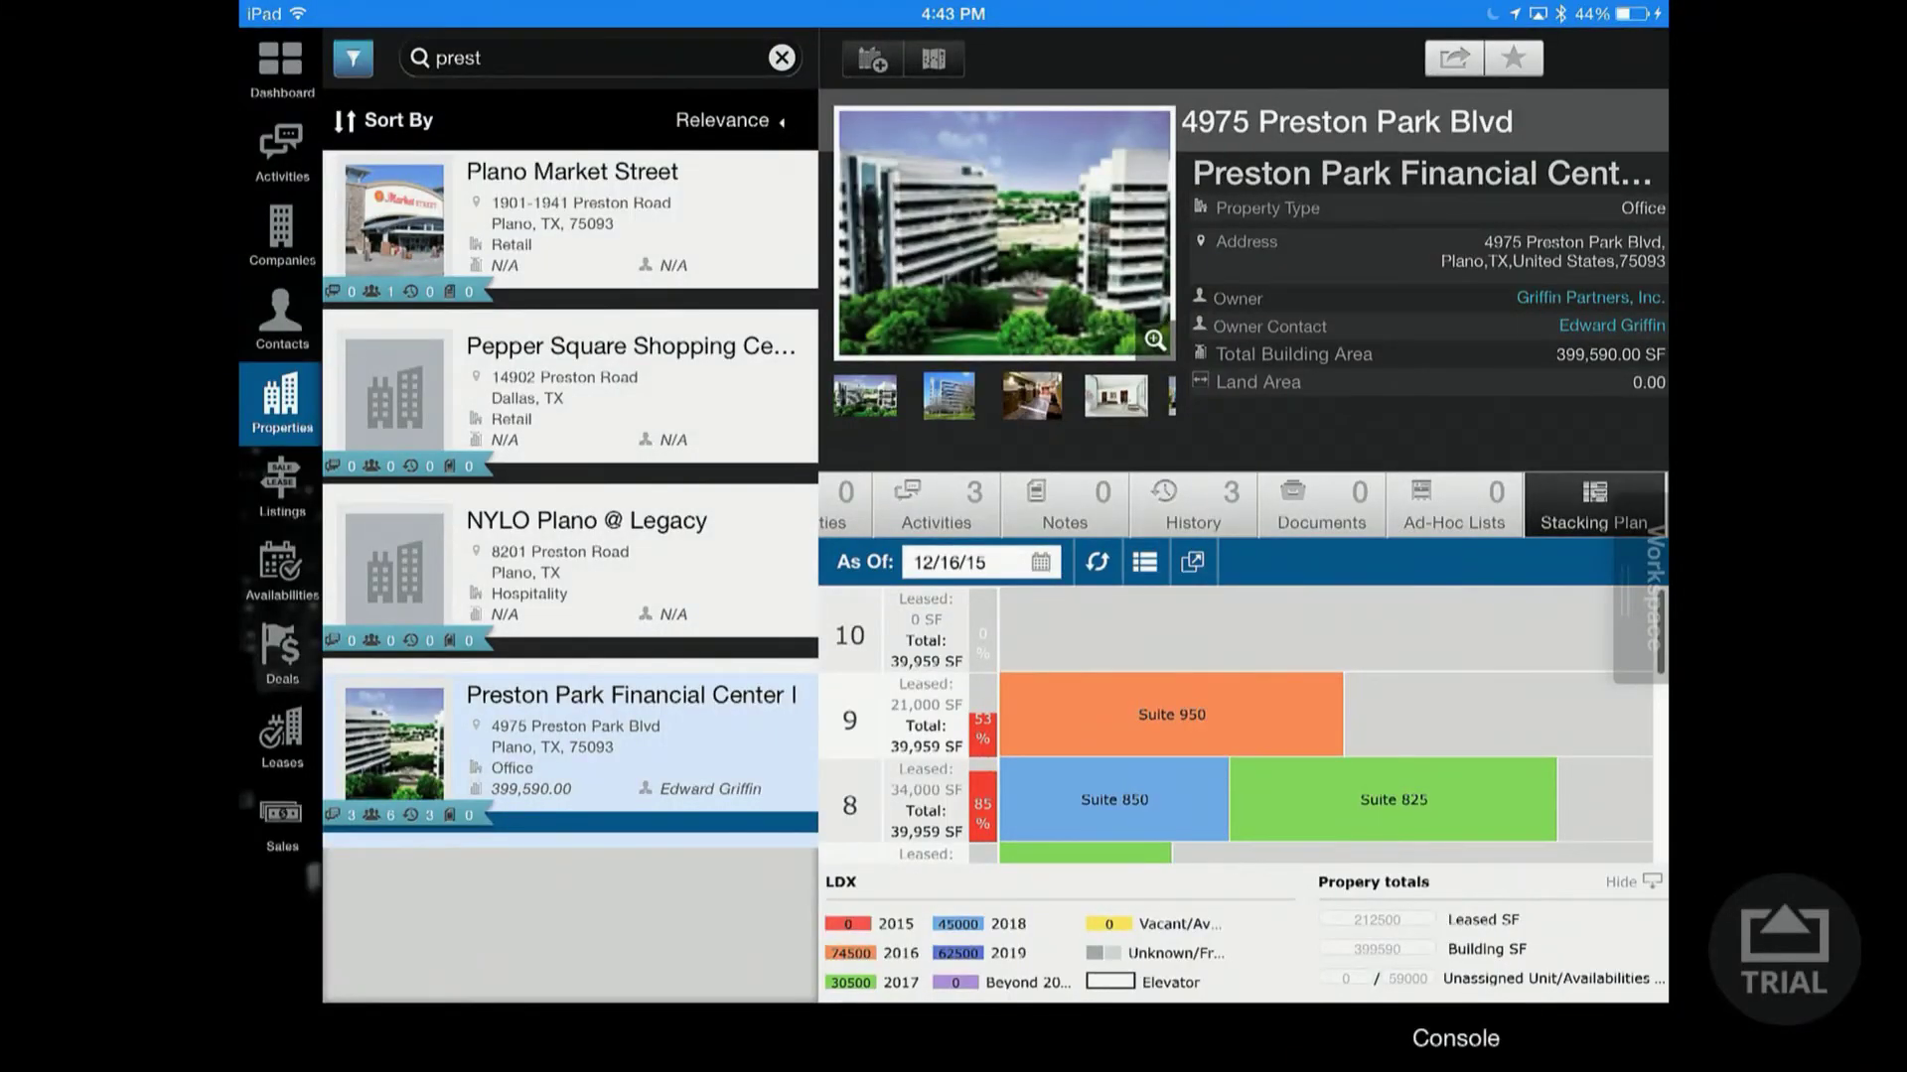
{"action": "left_click", "coordinate": [781, 57]}
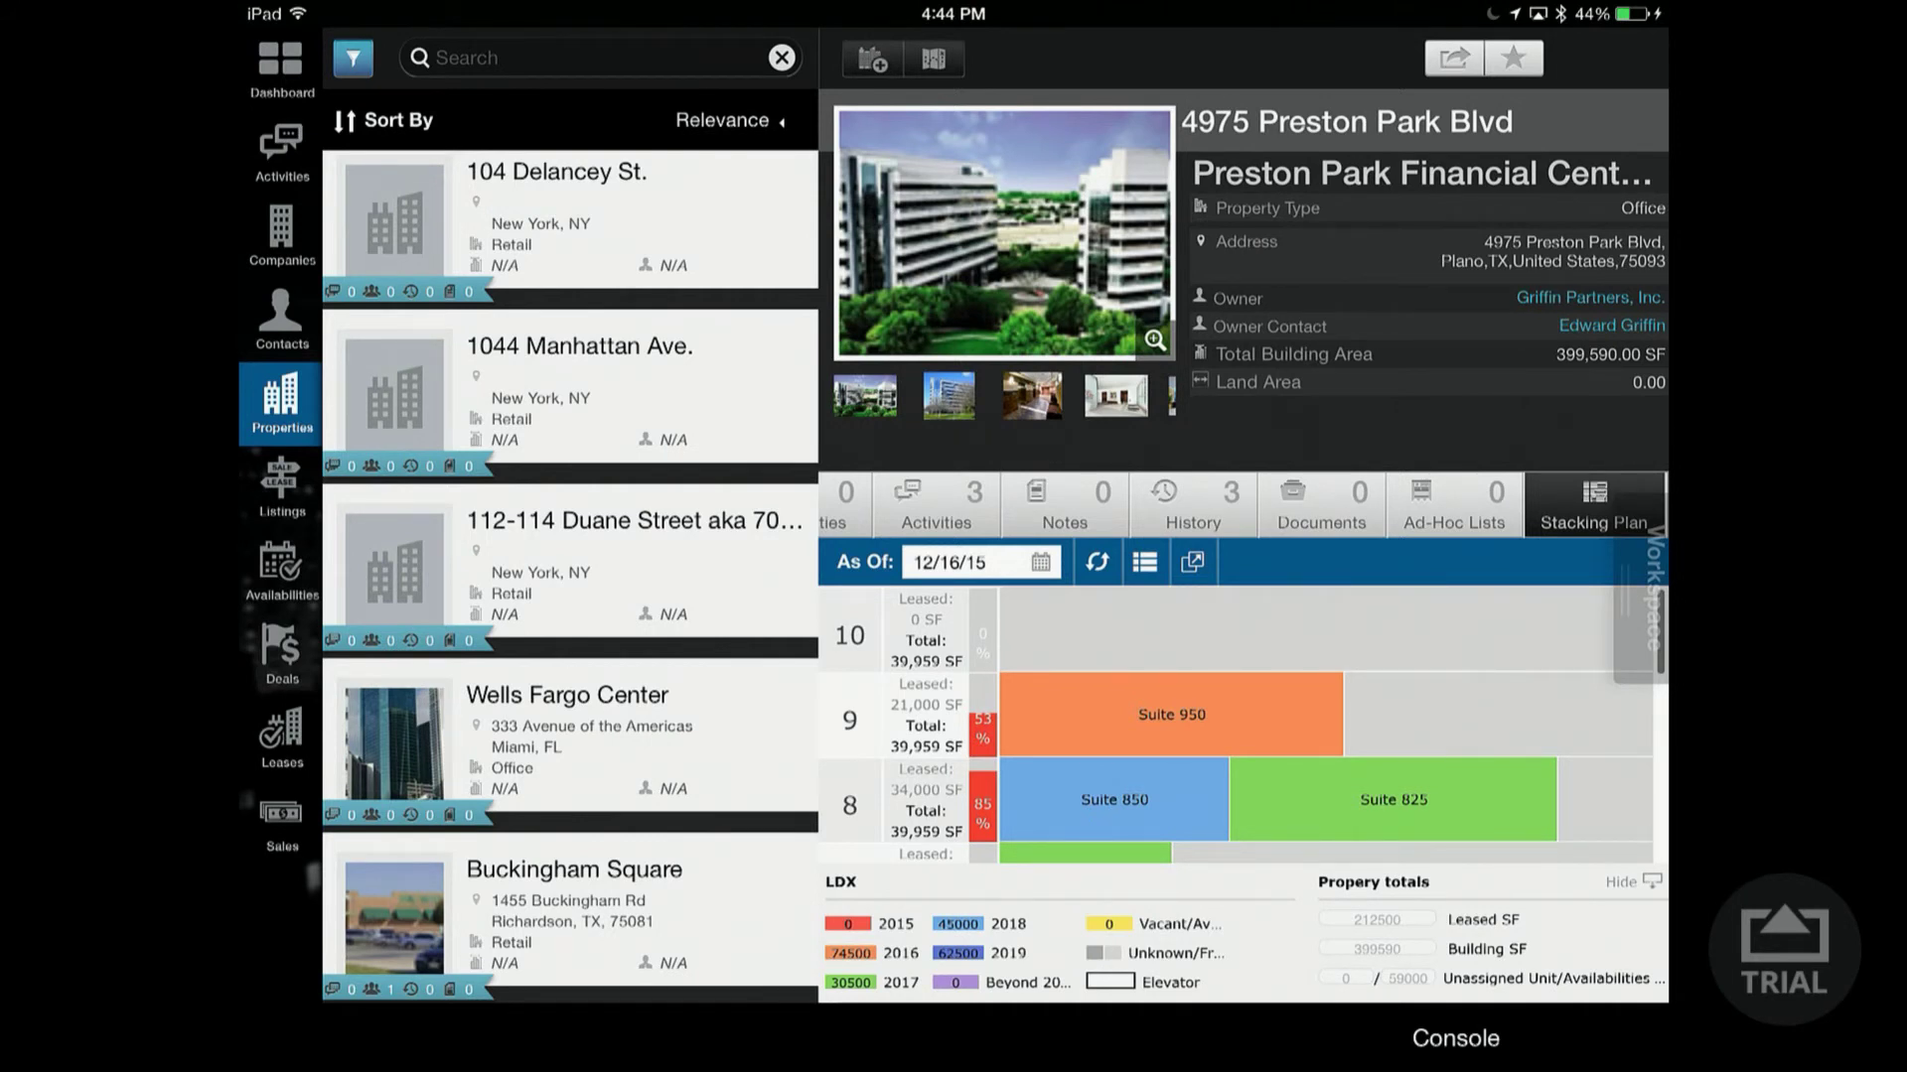
{"action": "type", "text": "dallas"}
{"action": "key", "text": "Return"}
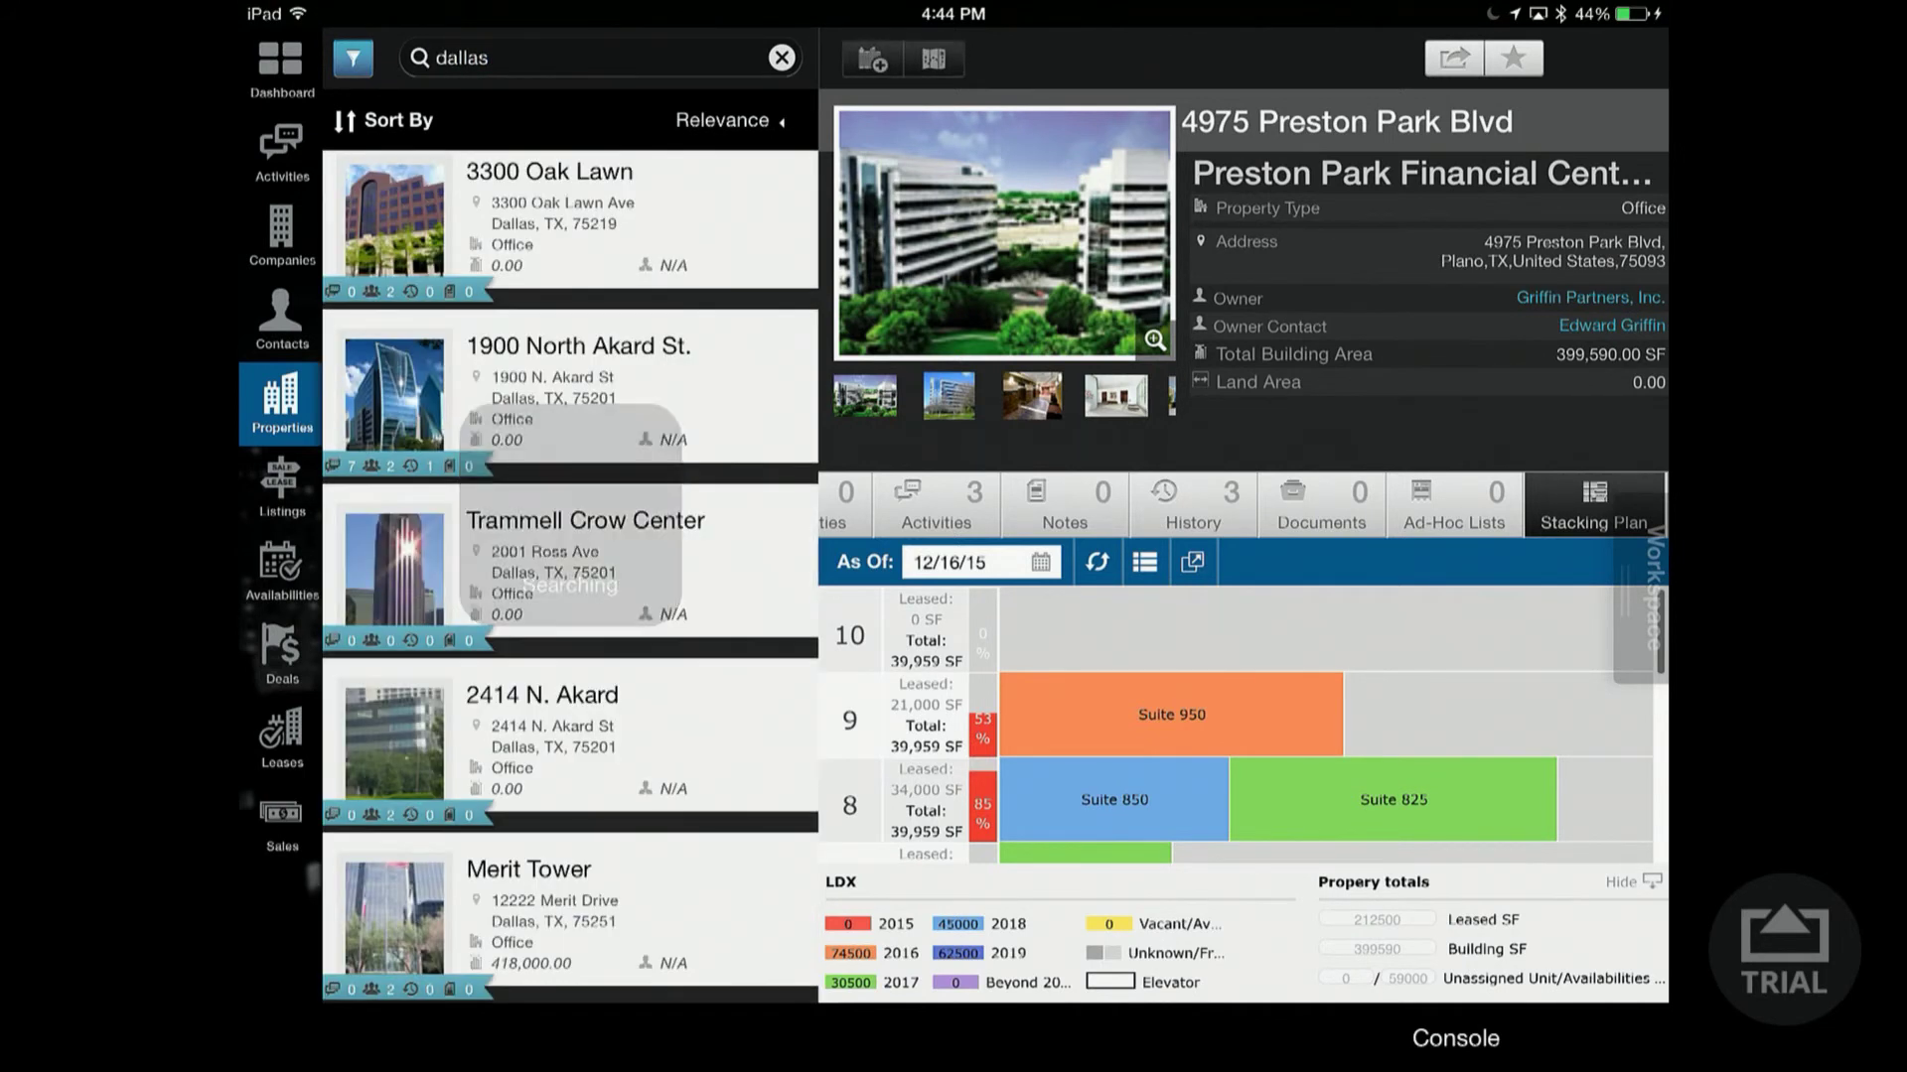
{"action": "left_click", "coordinate": [782, 58]}
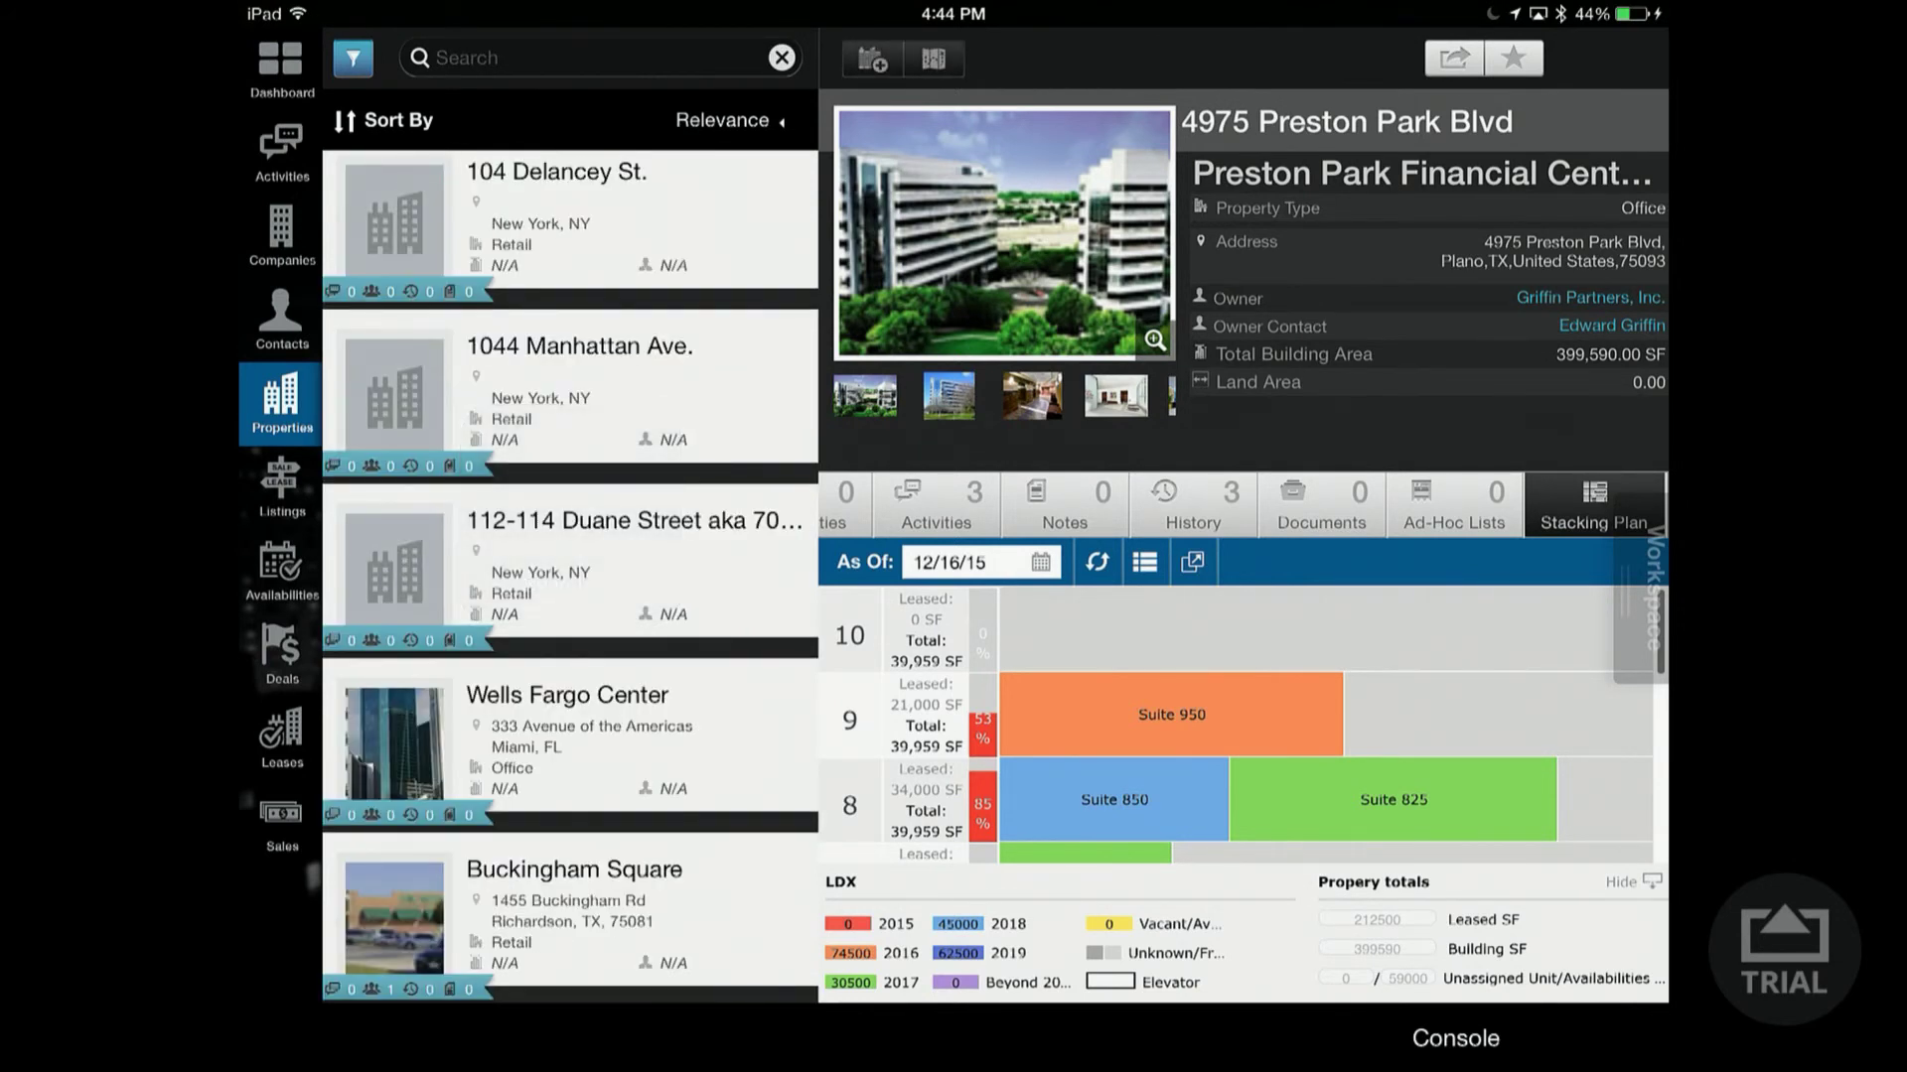
- Filter the properties by country Netherlands, The and property type Office, and show them on the map
{"action": "left_click", "coordinate": [353, 57]}
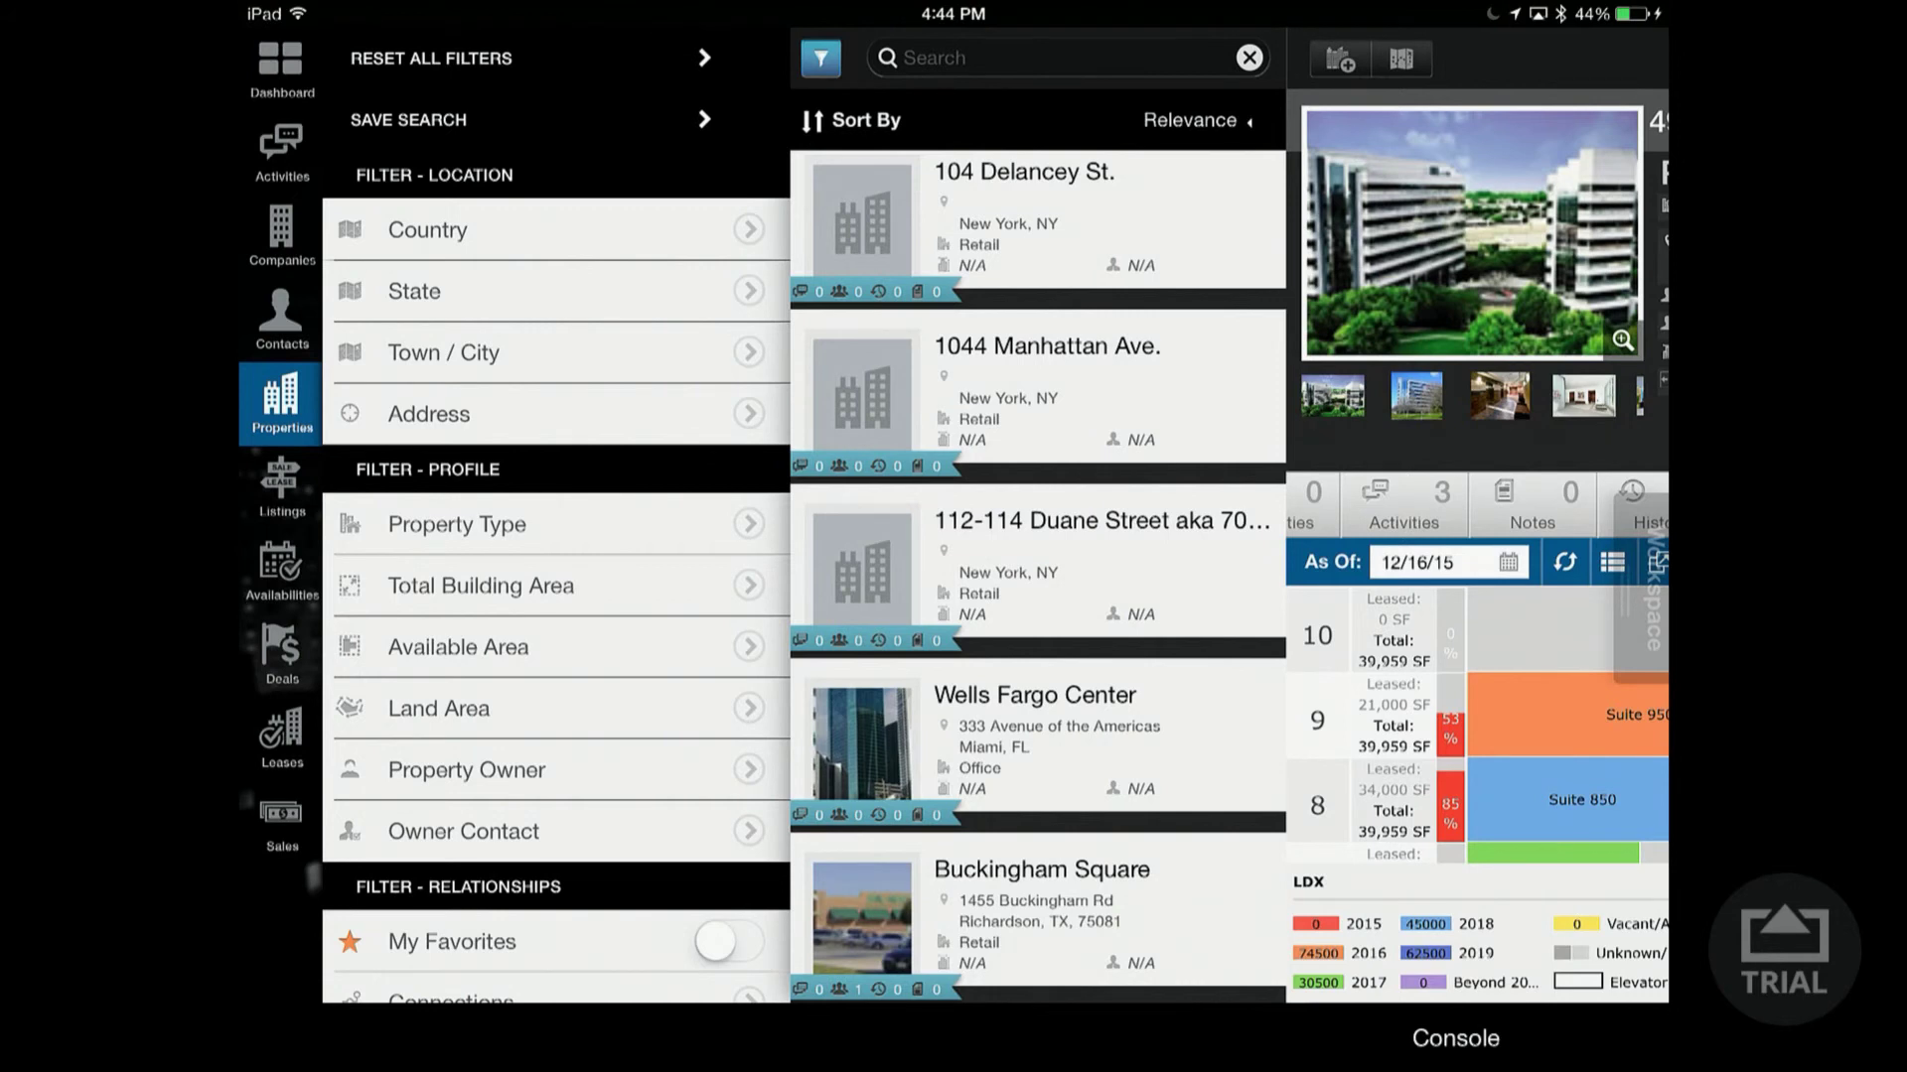
{"action": "left_click", "coordinate": [427, 229]}
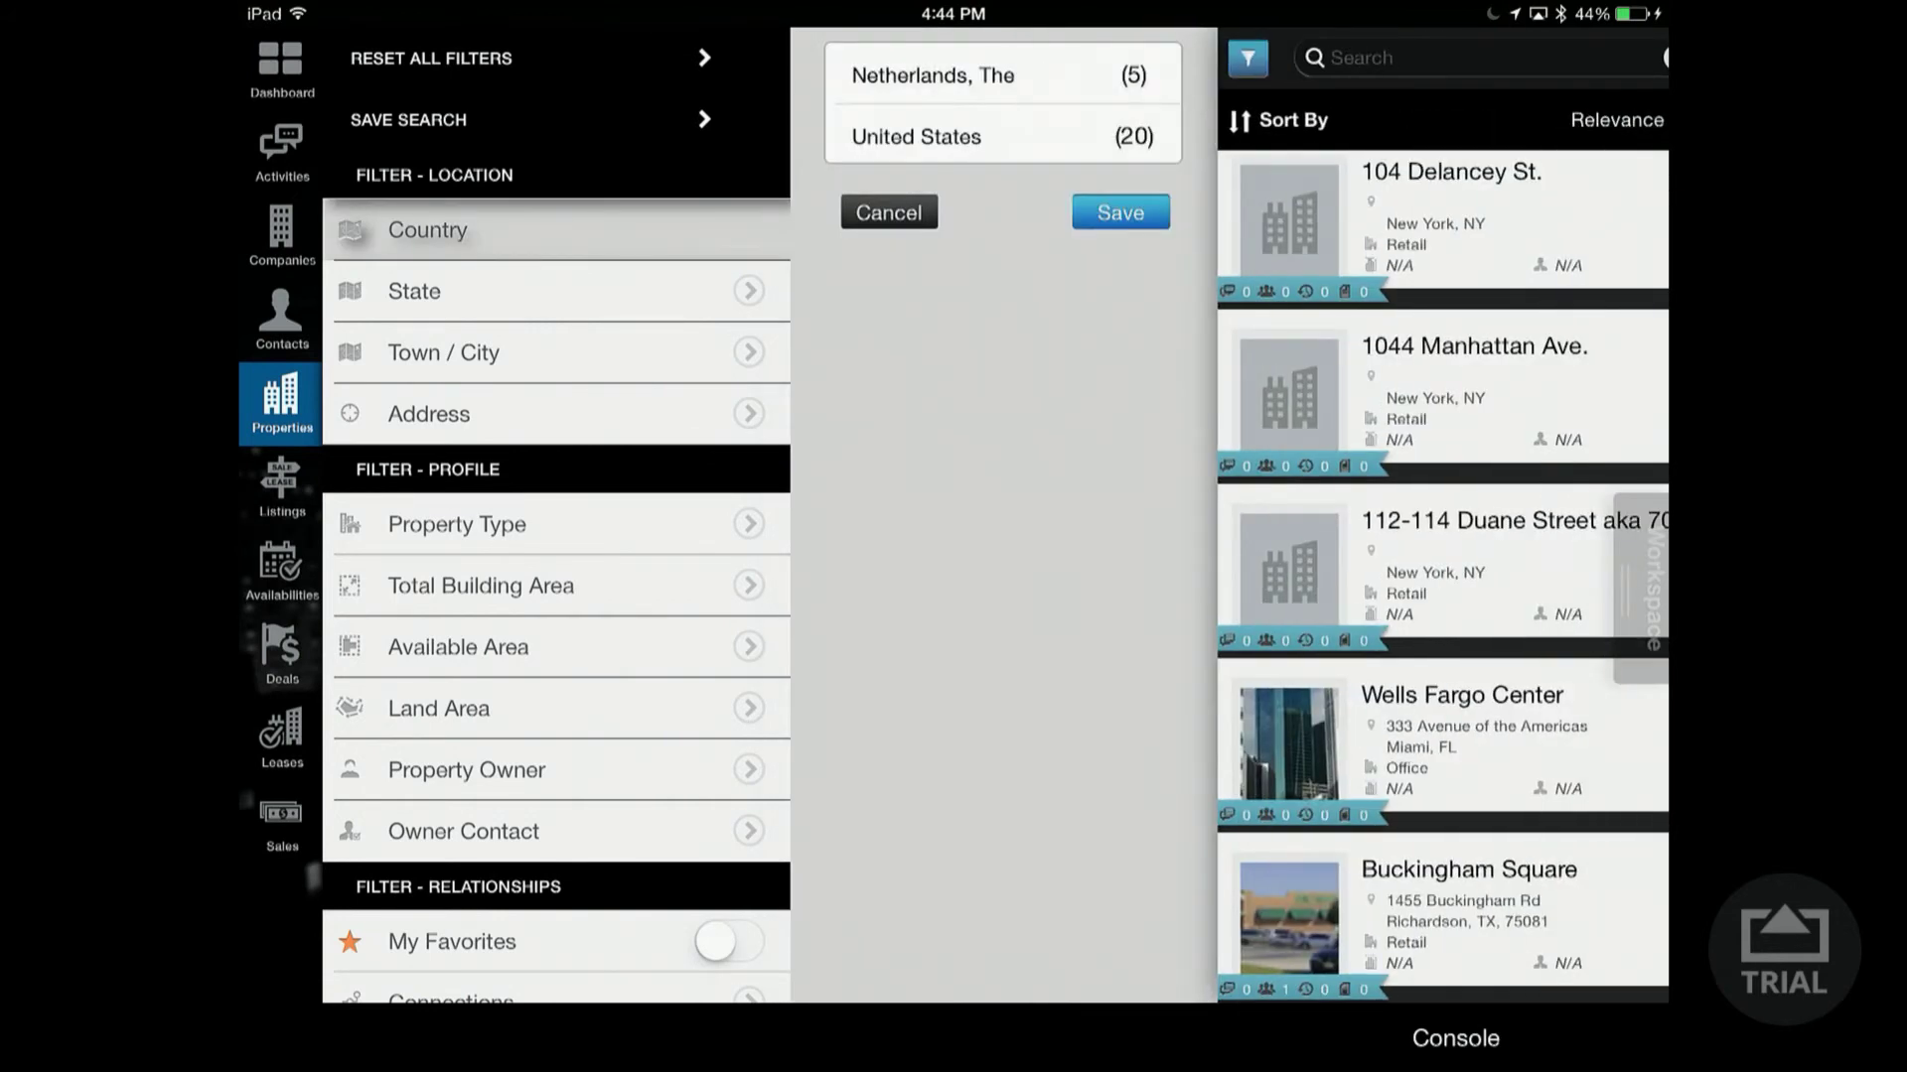
{"action": "left_click", "coordinate": [934, 75]}
{"action": "left_click", "coordinate": [1120, 213]}
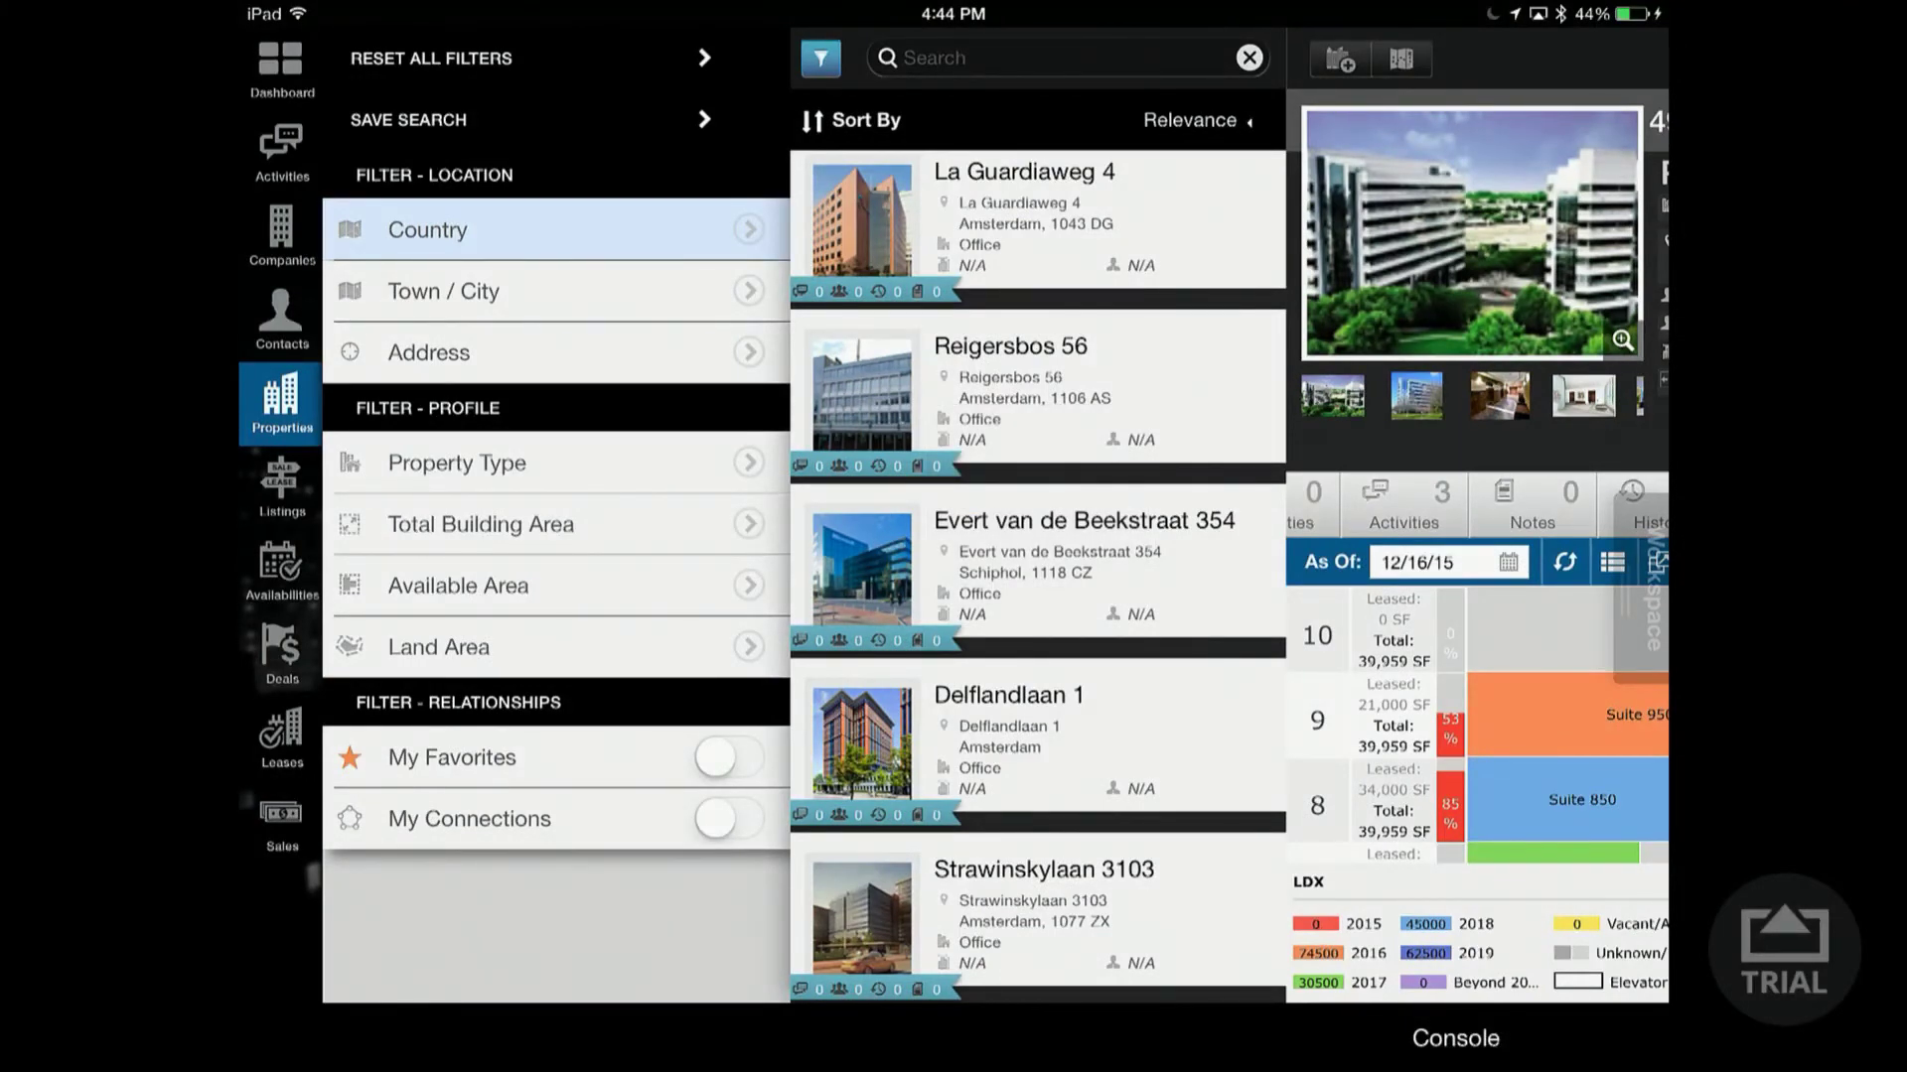
{"action": "left_click", "coordinate": [457, 463]}
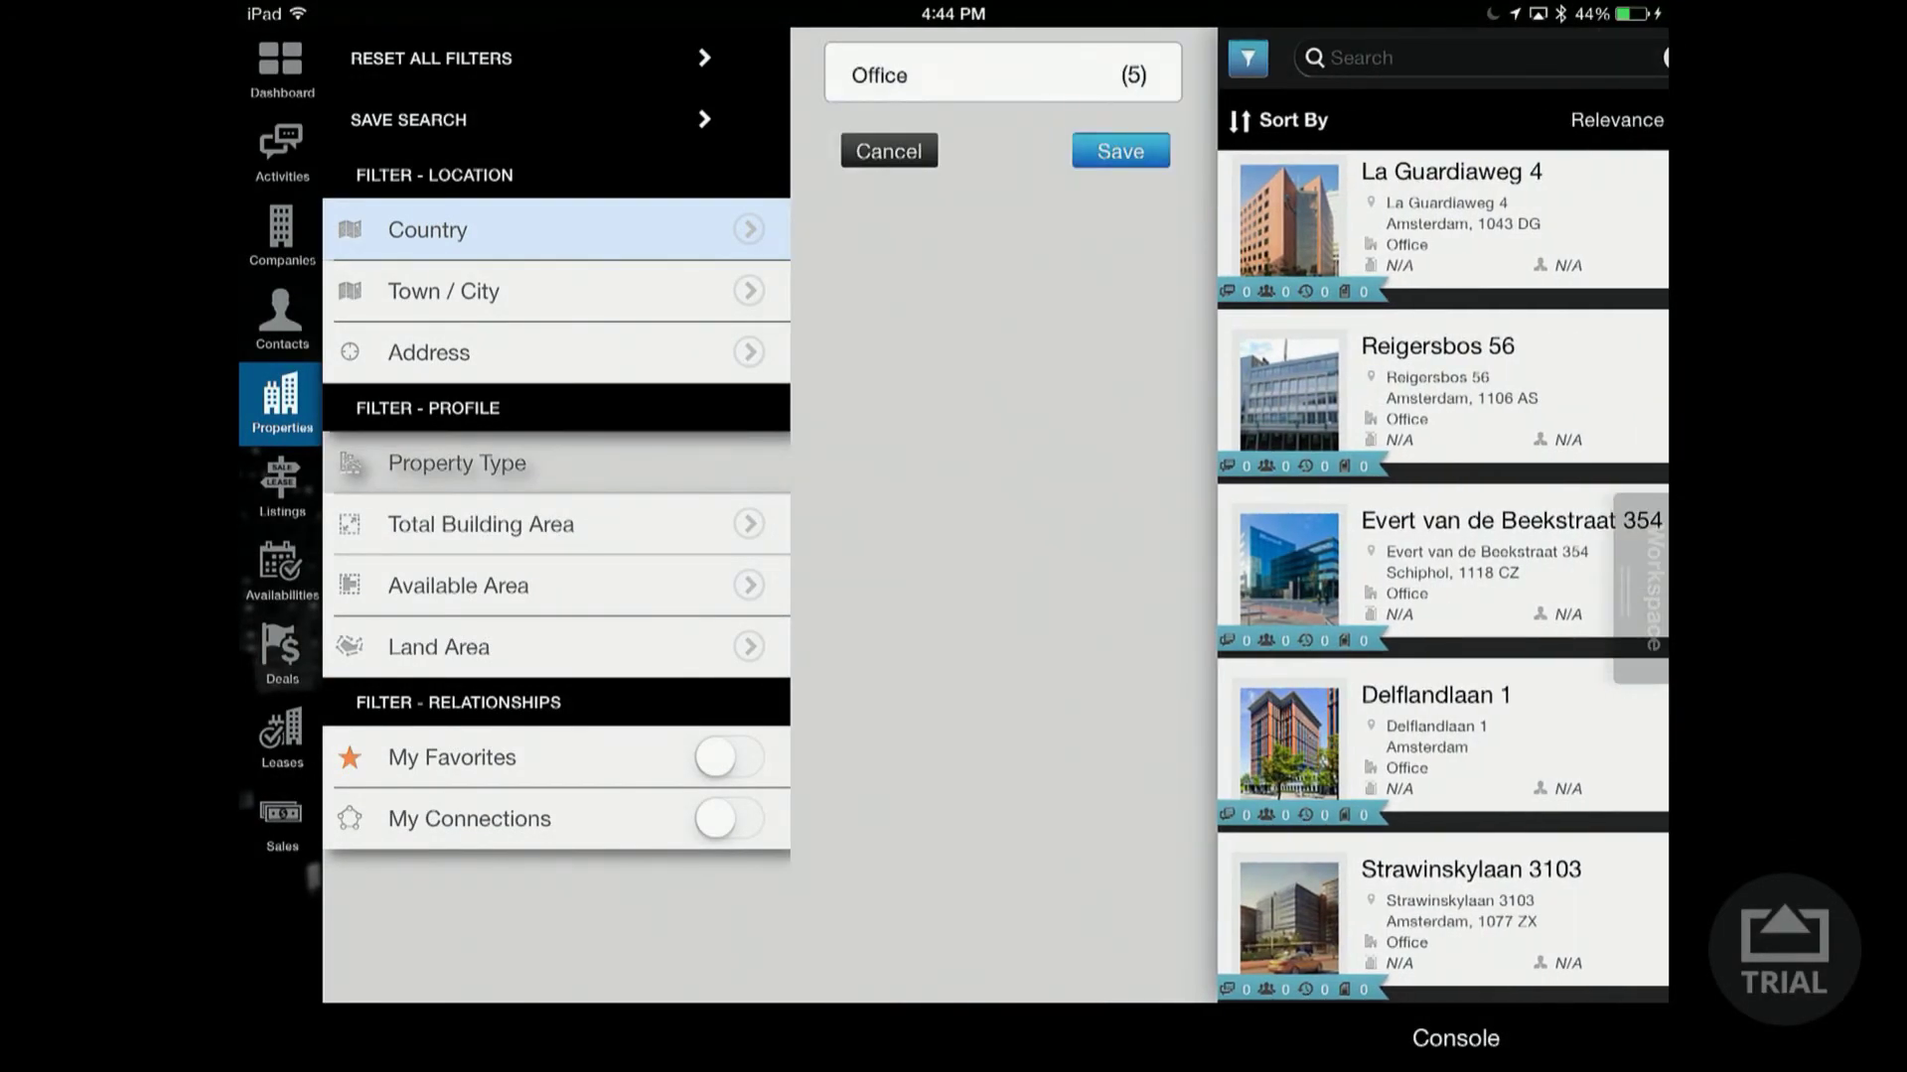
{"action": "left_click", "coordinate": [1120, 151]}
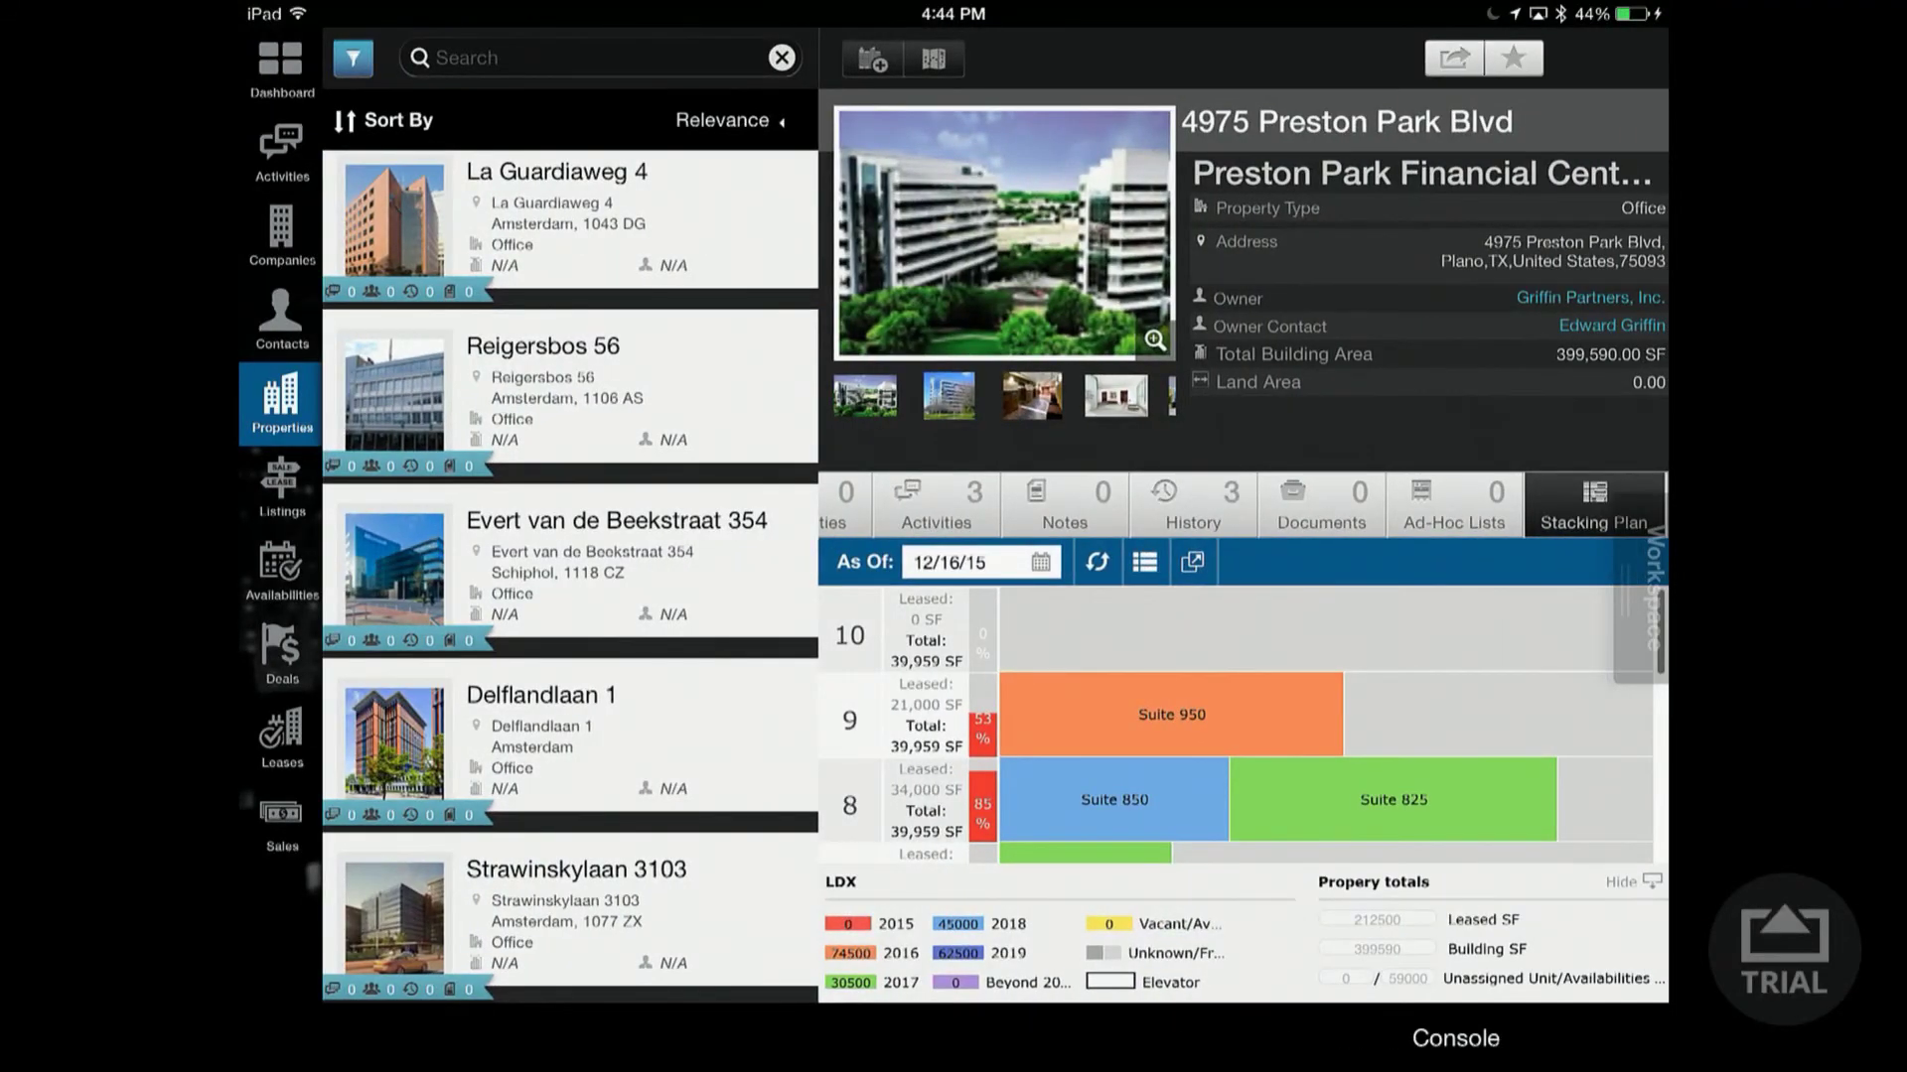
{"action": "left_click", "coordinate": [571, 219]}
{"action": "left_click", "coordinate": [934, 59]}
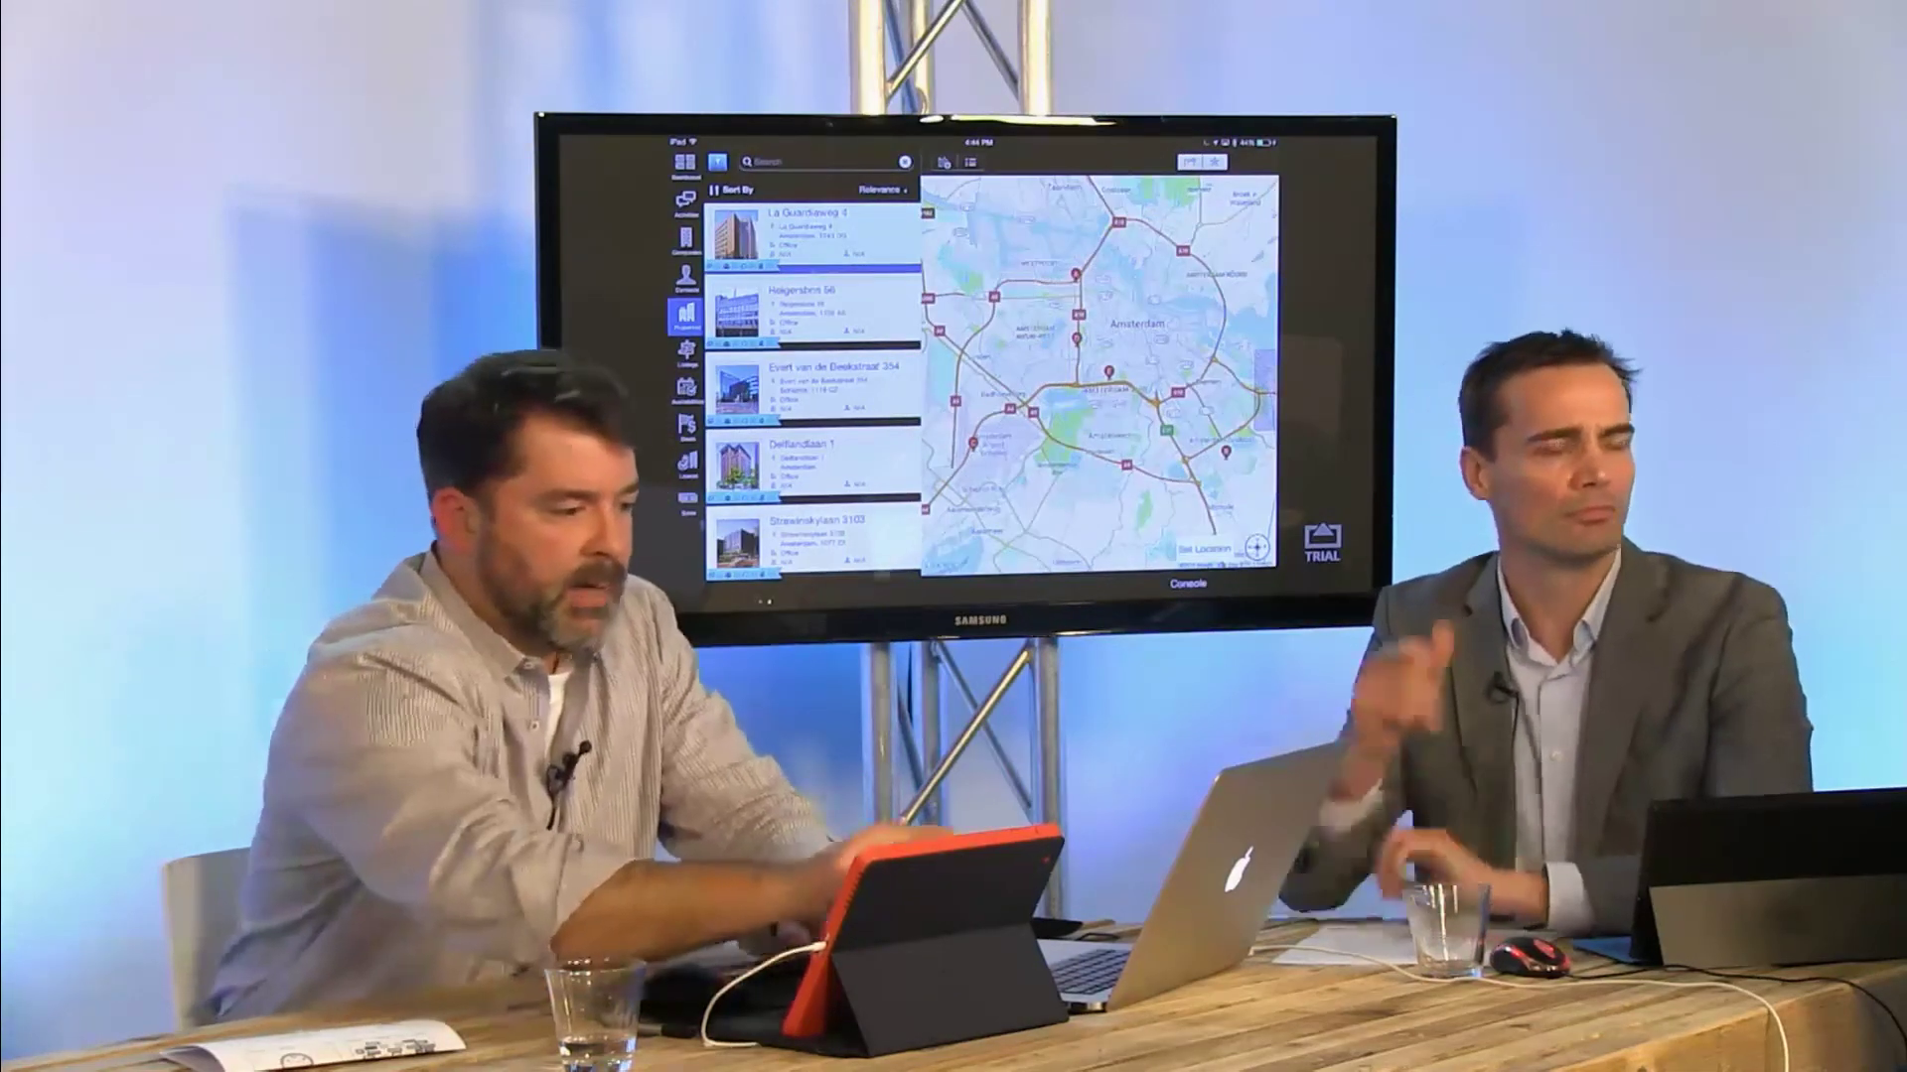
- Search the properties for "preston" with all filters reset, dismissing the calendar reminder
{"action": "type", "text": "preston"}
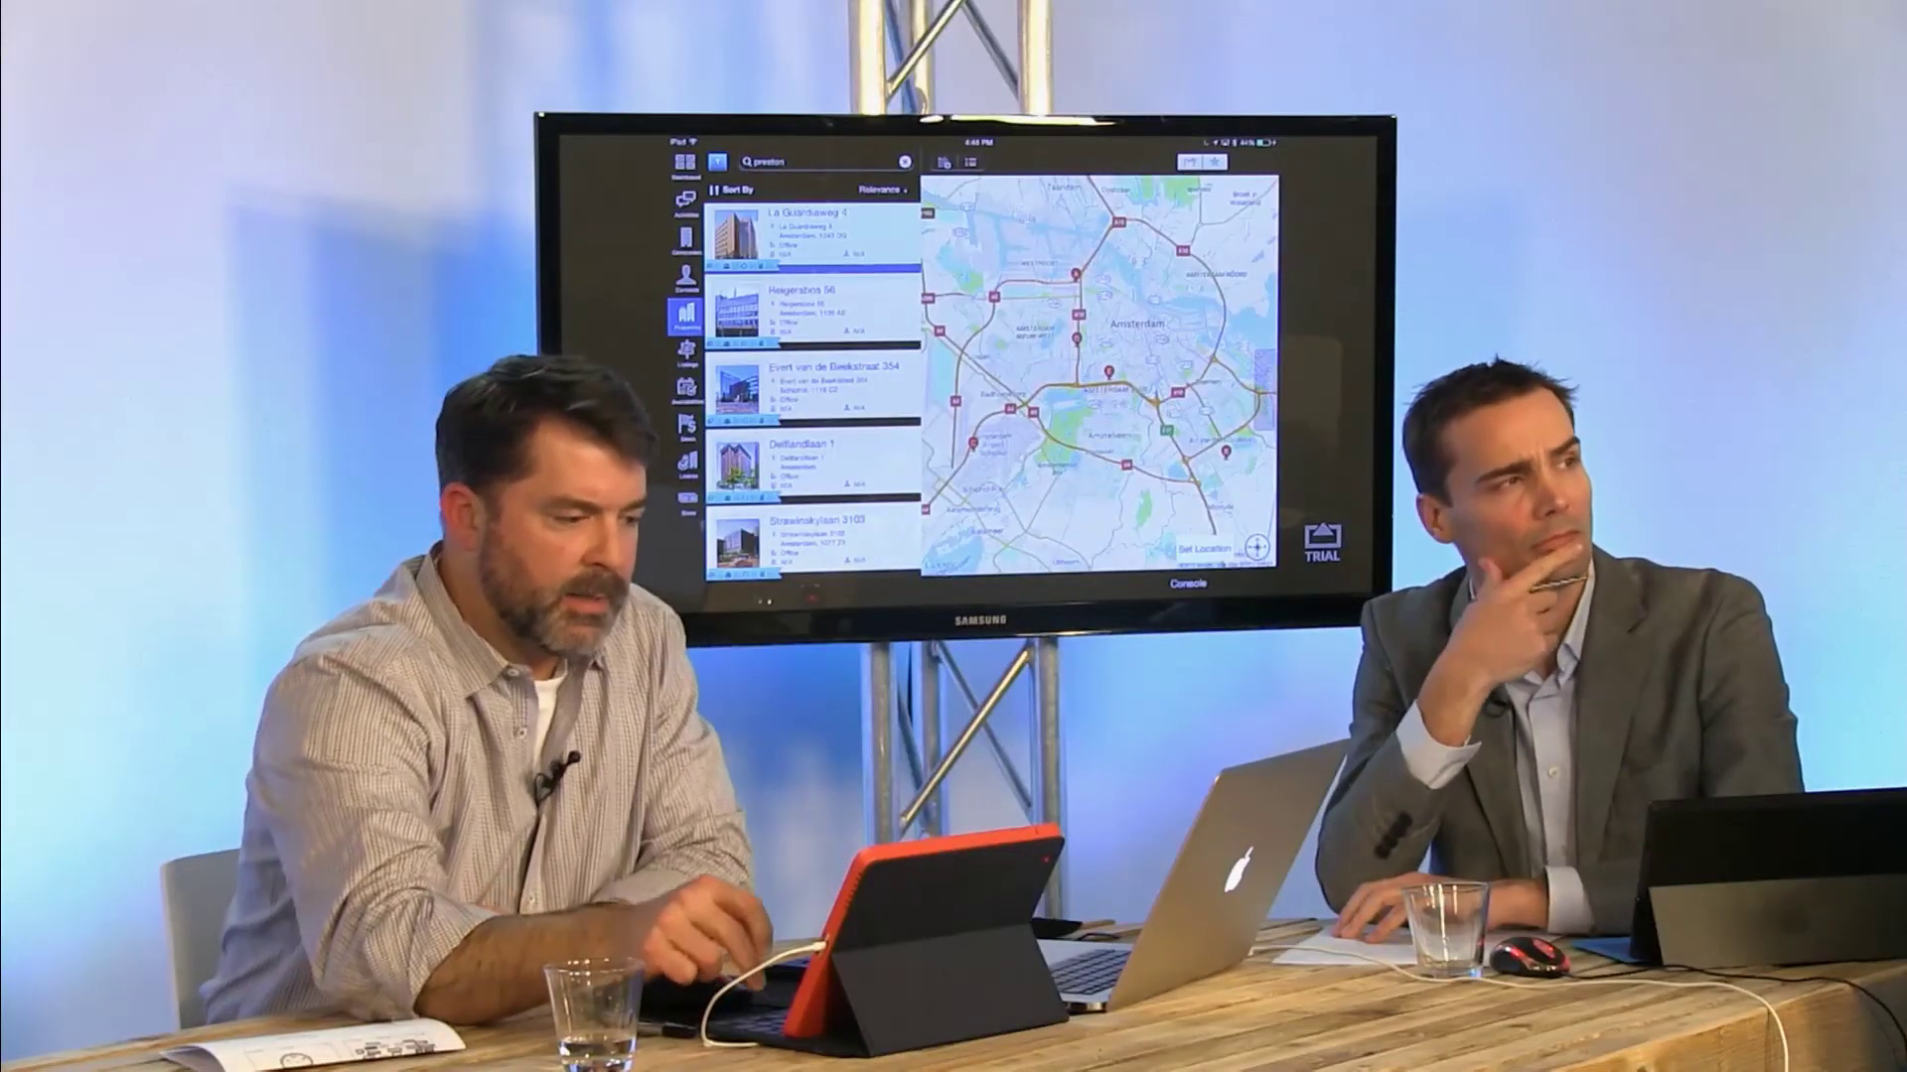
{"action": "key", "text": "Return"}
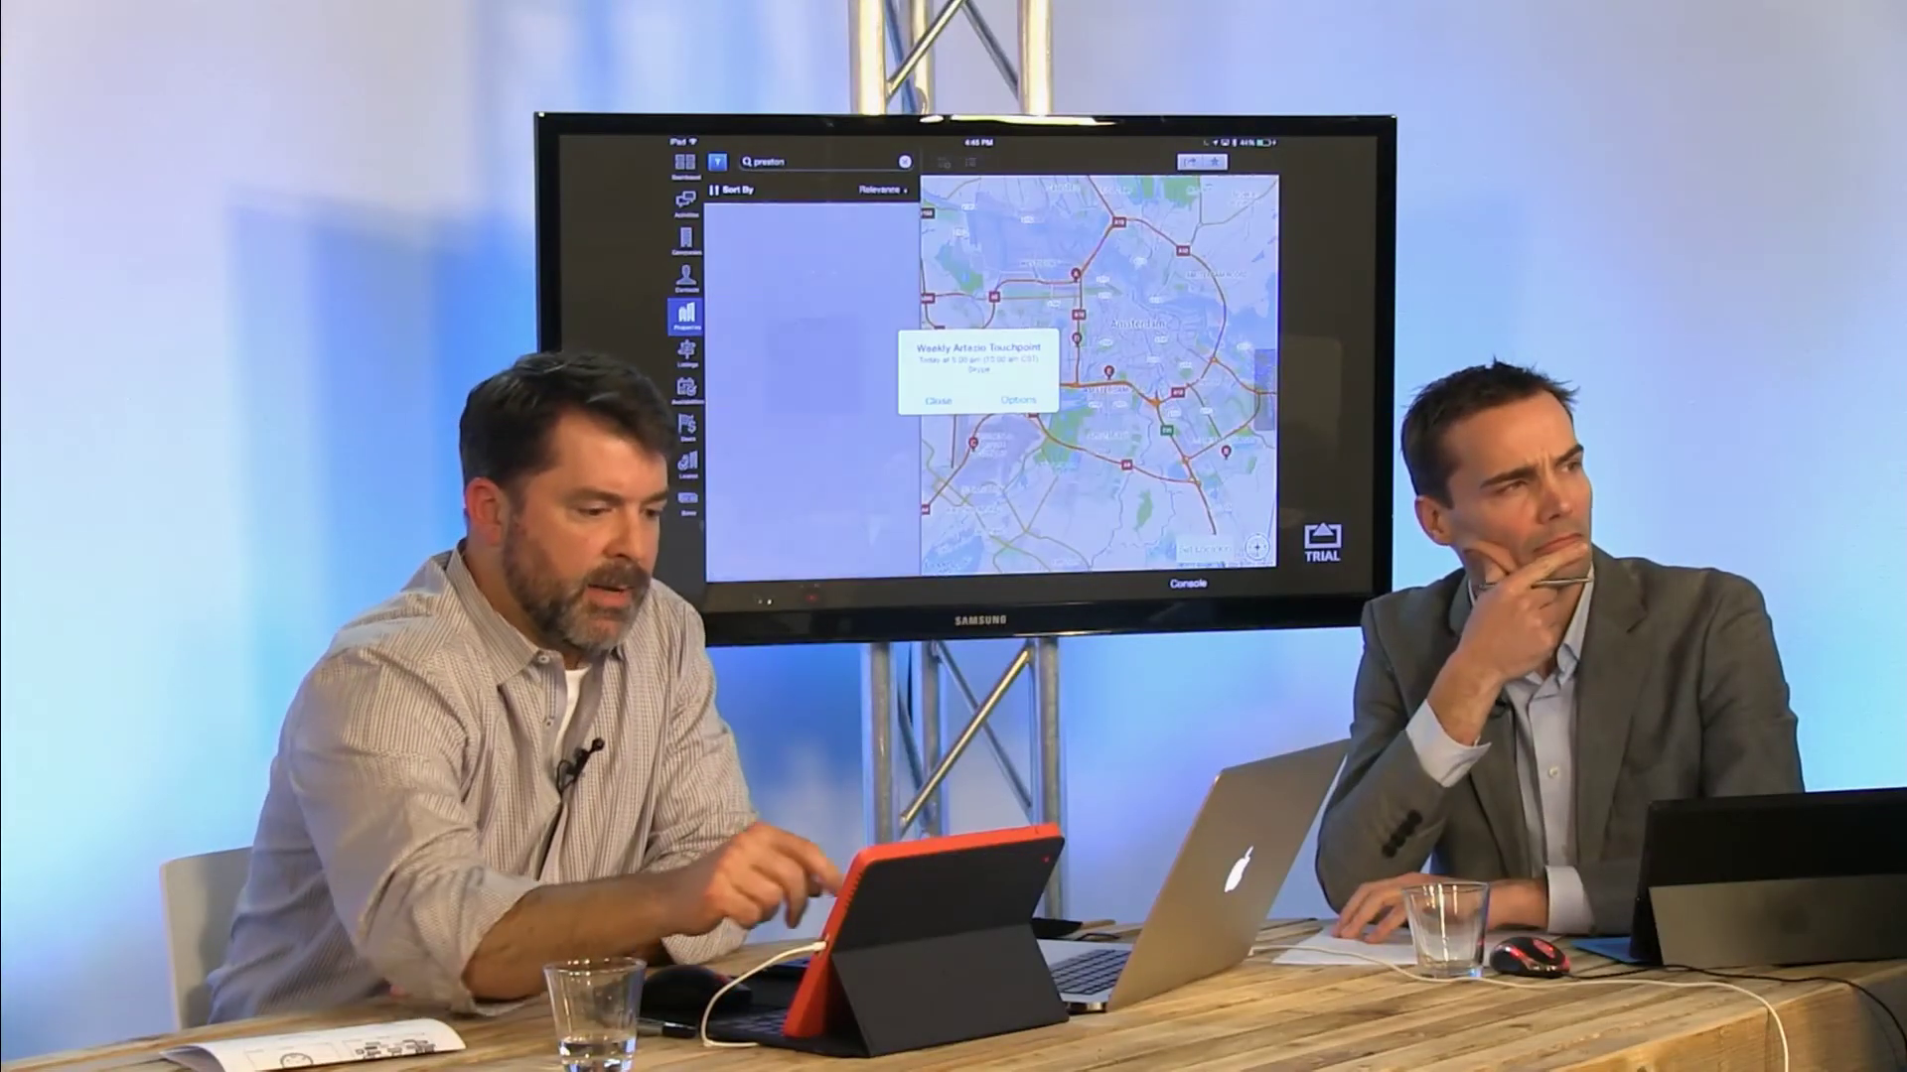
{"action": "left_click", "coordinate": [938, 400]}
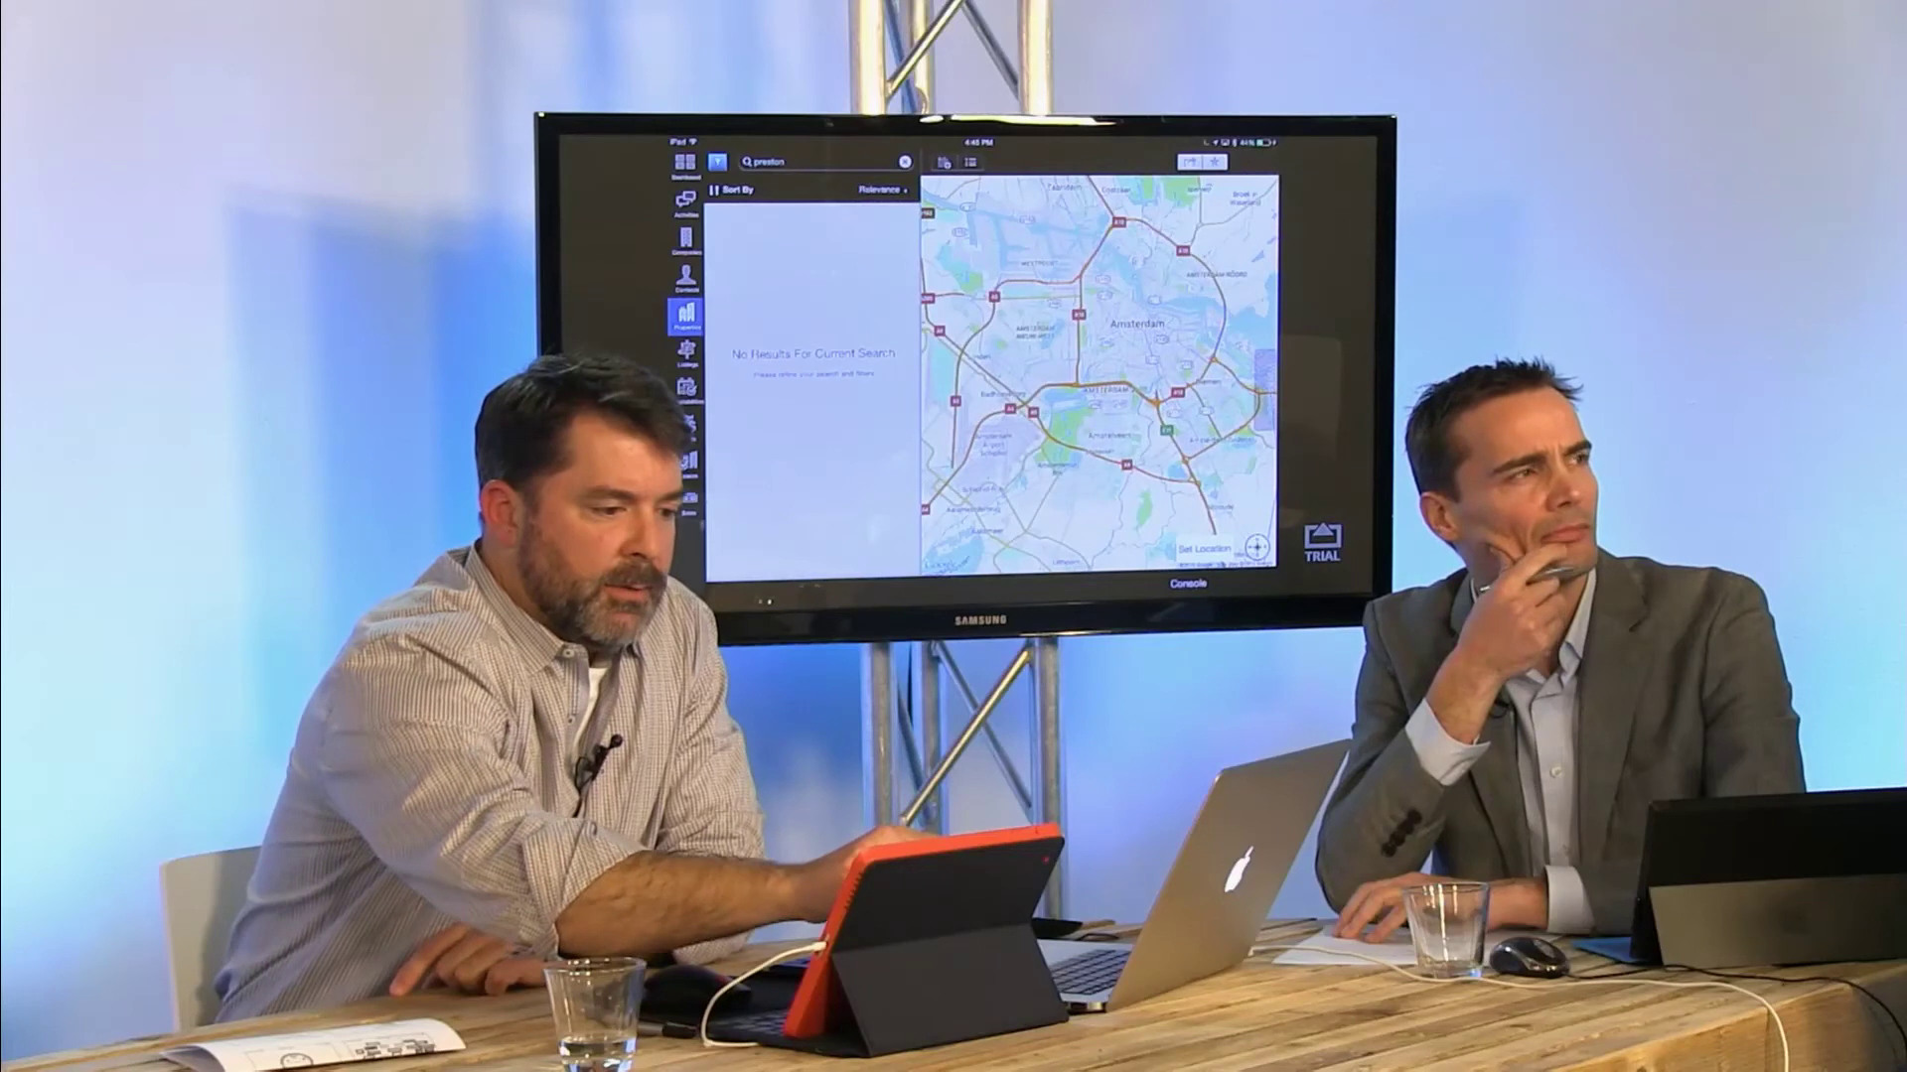
{"action": "left_click", "coordinate": [717, 162]}
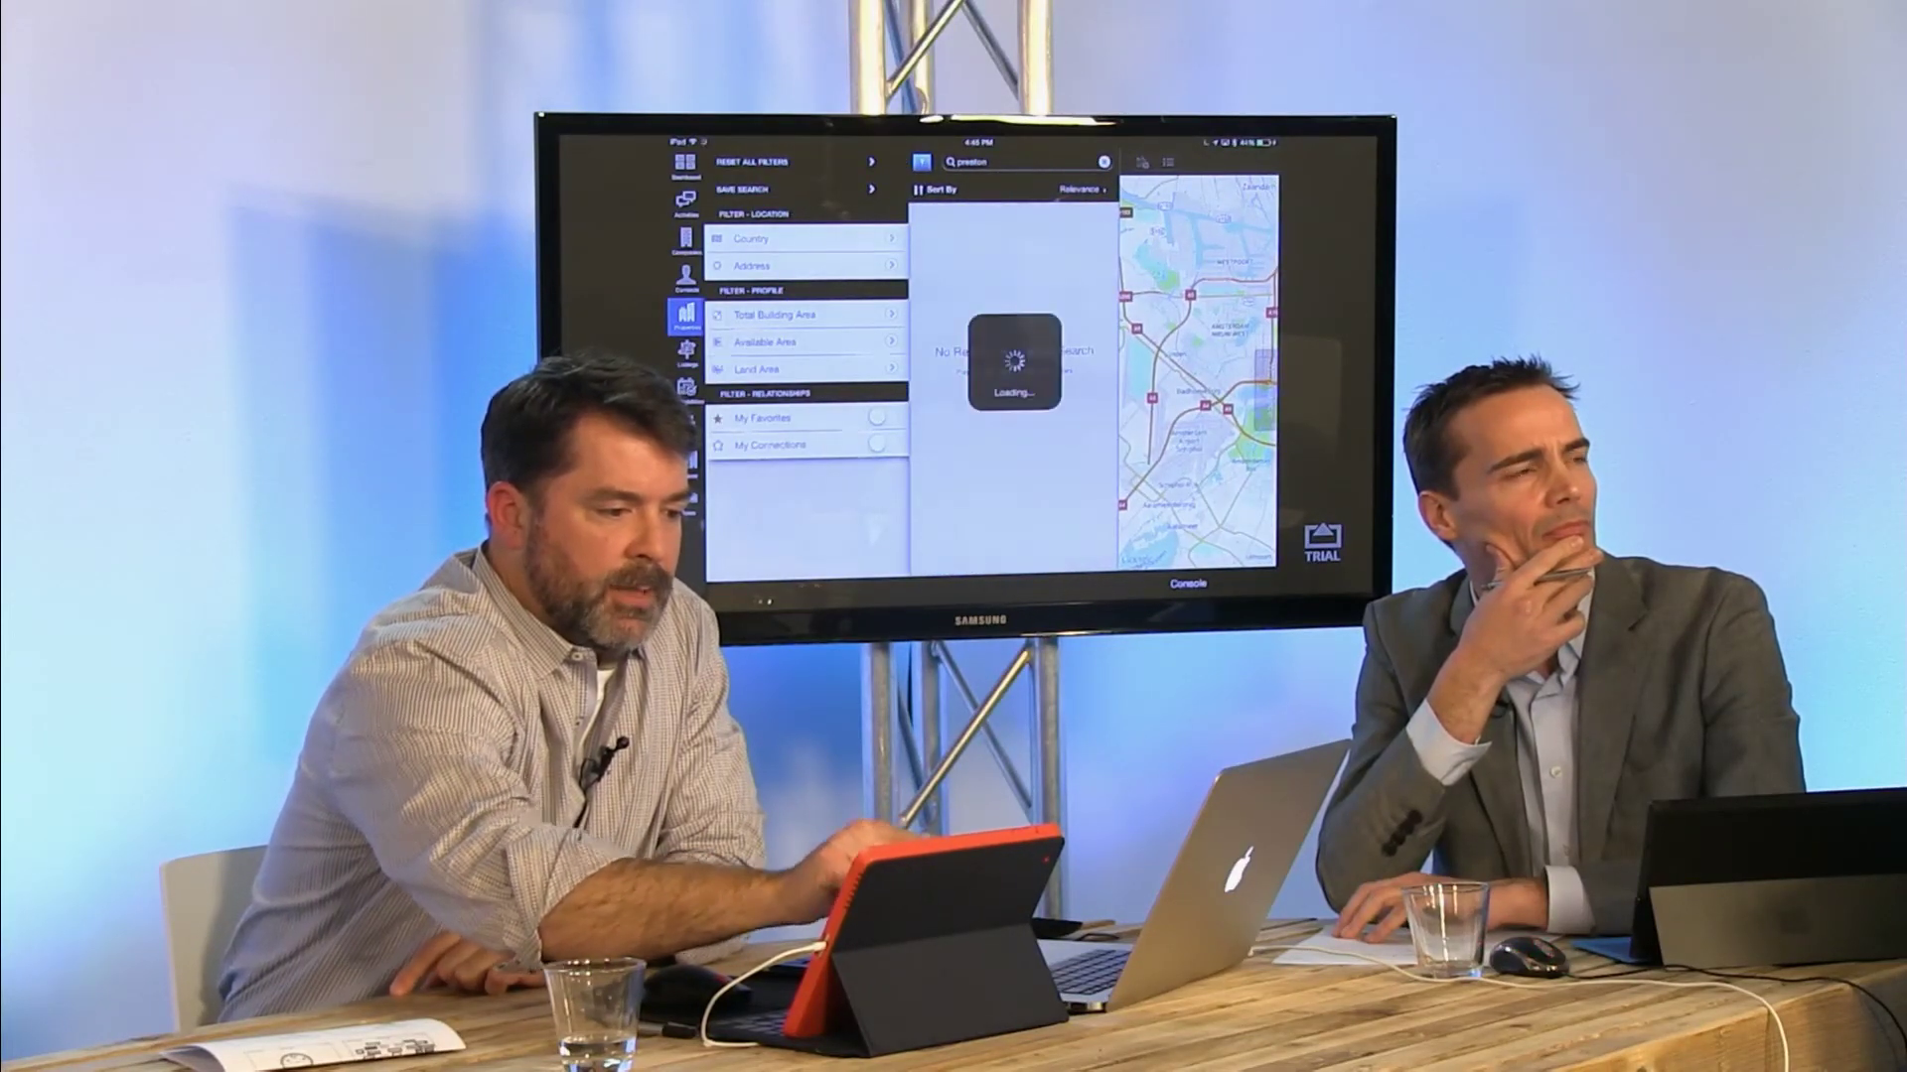
{"action": "left_click", "coordinate": [1013, 459]}
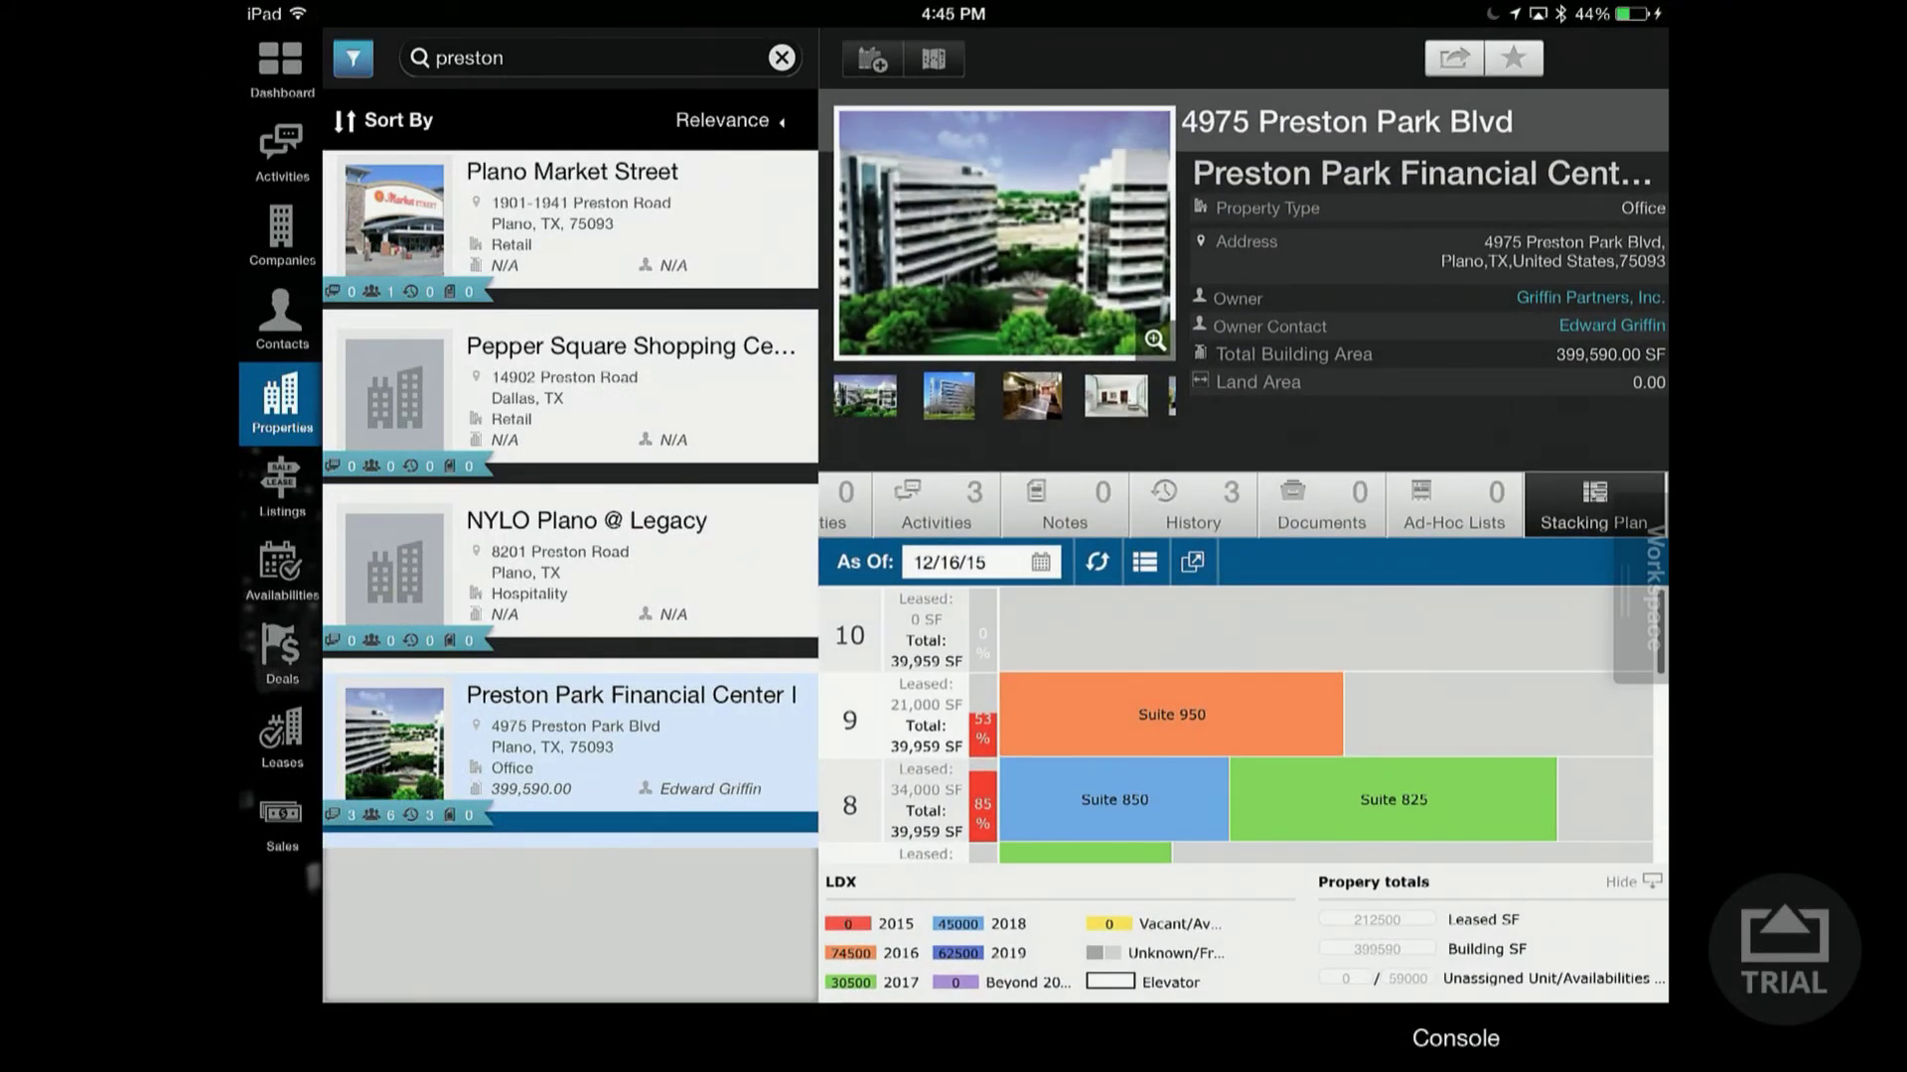
- Enlarge the stacking plan of Preston Park Financial Center I, look through its floors and close it
{"action": "left_click", "coordinate": [1192, 562]}
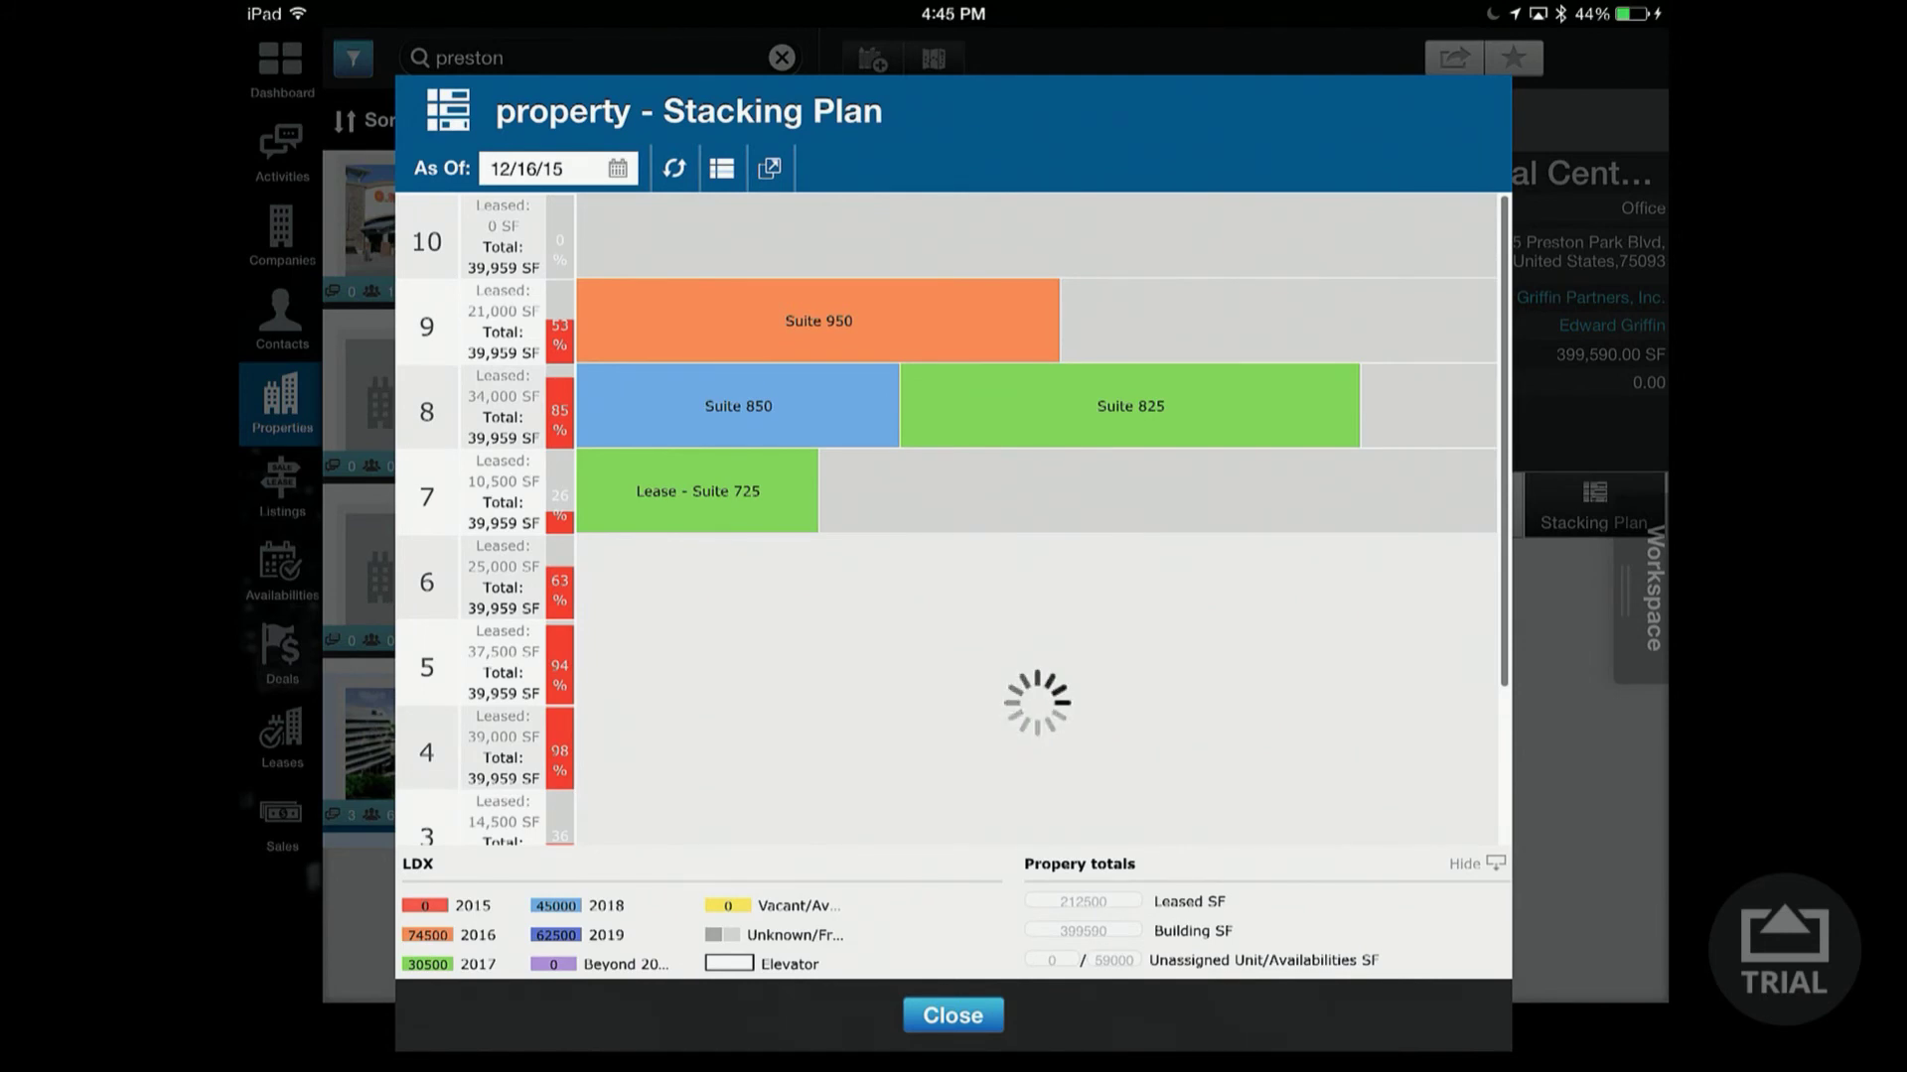
{"action": "scroll", "coordinate": [953, 517], "scroll_direction": "down", "scroll_amount": 1}
{"action": "scroll", "coordinate": [953, 517], "scroll_direction": "down", "scroll_amount": 3}
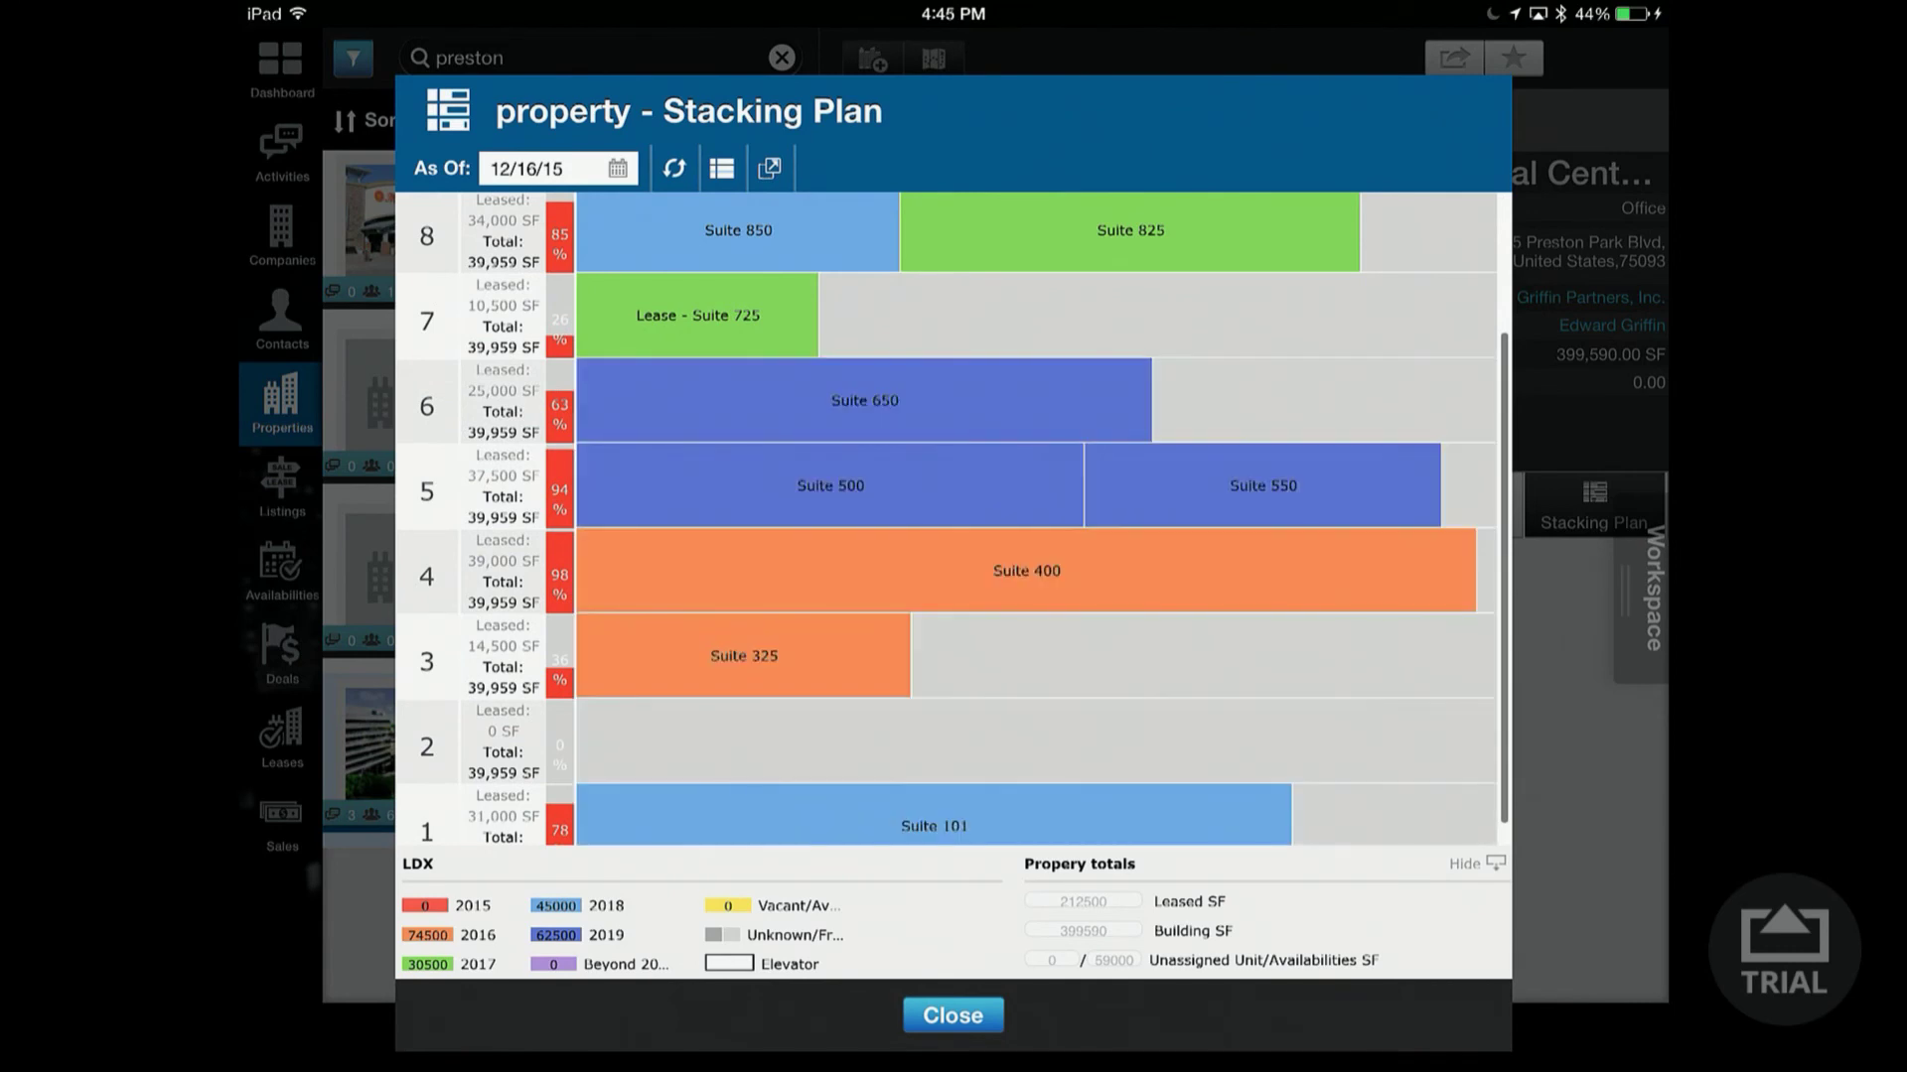
{"action": "scroll", "coordinate": [954, 516], "scroll_direction": "up", "scroll_amount": 2}
{"action": "left_click", "coordinate": [953, 1015]}
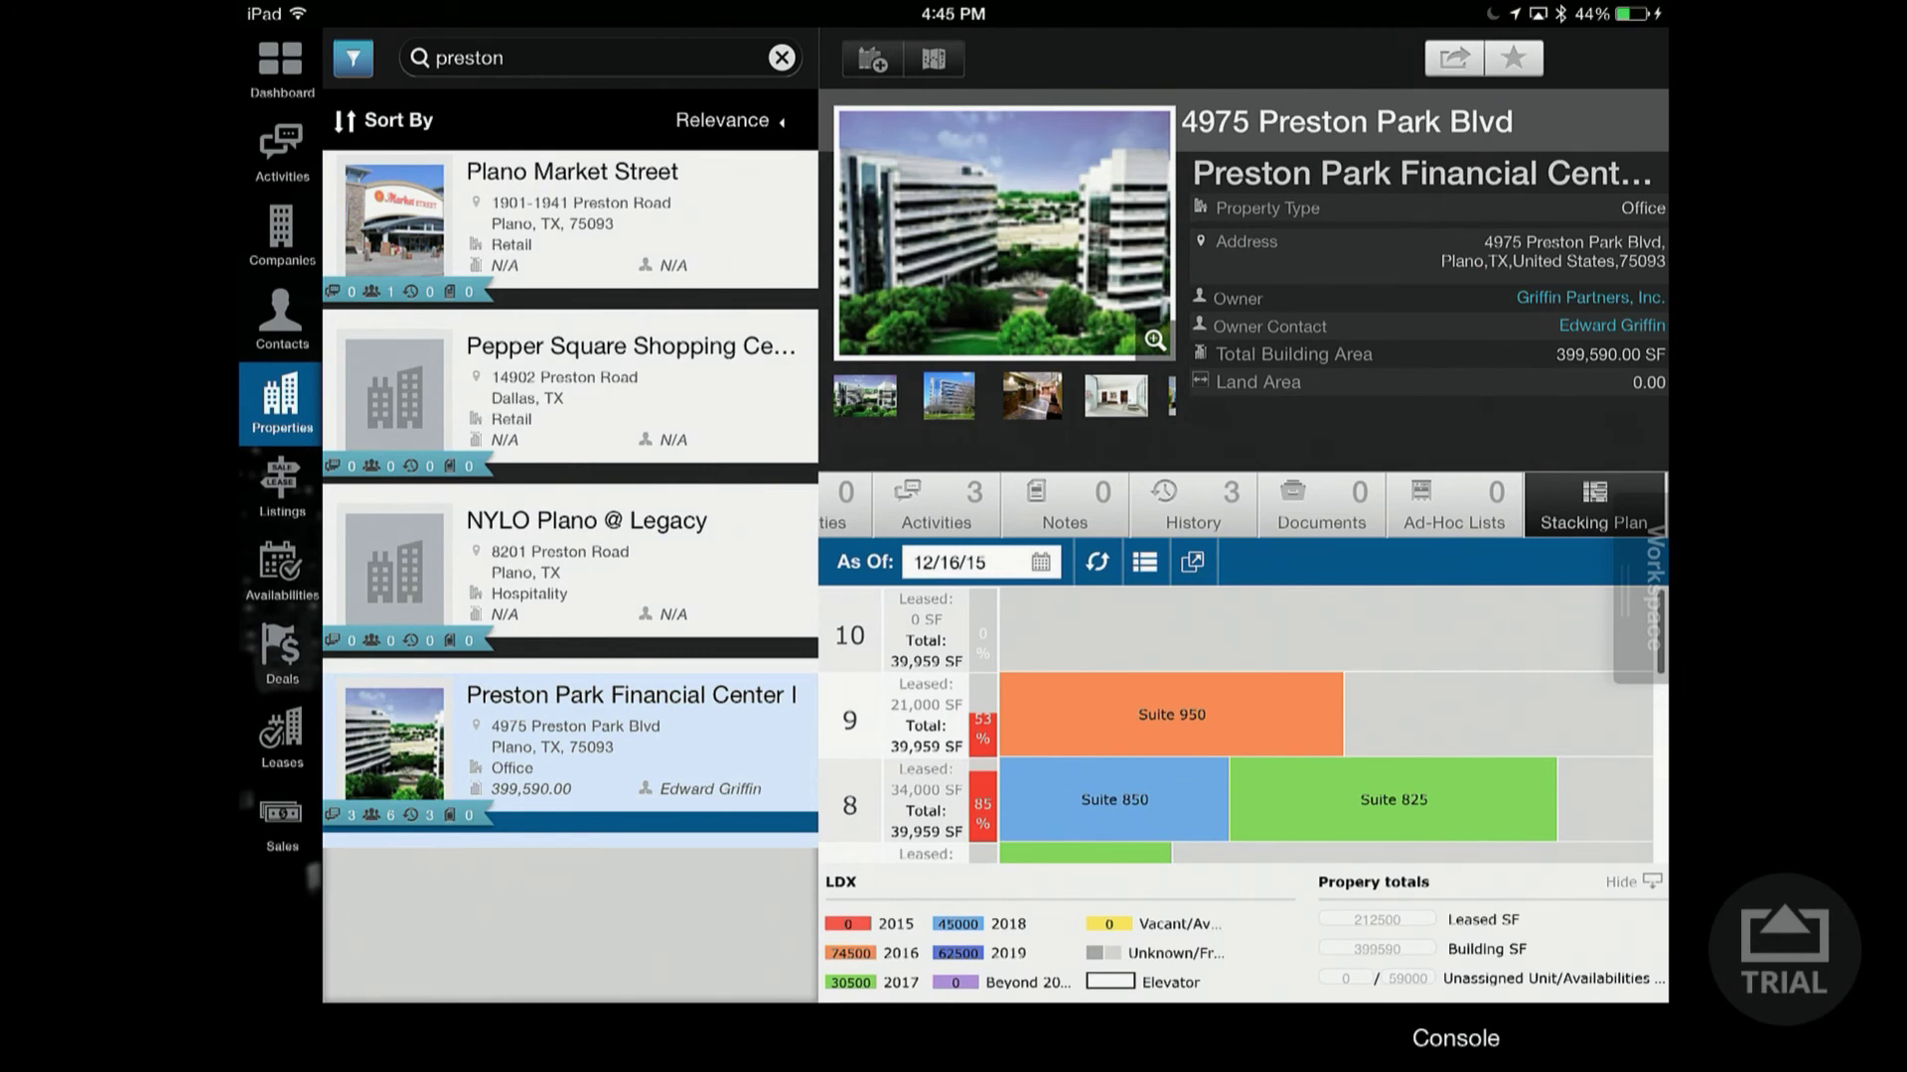
- Add the Preston Park Financial Center I property to My Workspace
{"action": "left_click_drag", "start_coordinate": [571, 740], "coordinate": [1460, 512]}
{"action": "left_click", "coordinate": [1626, 113]}
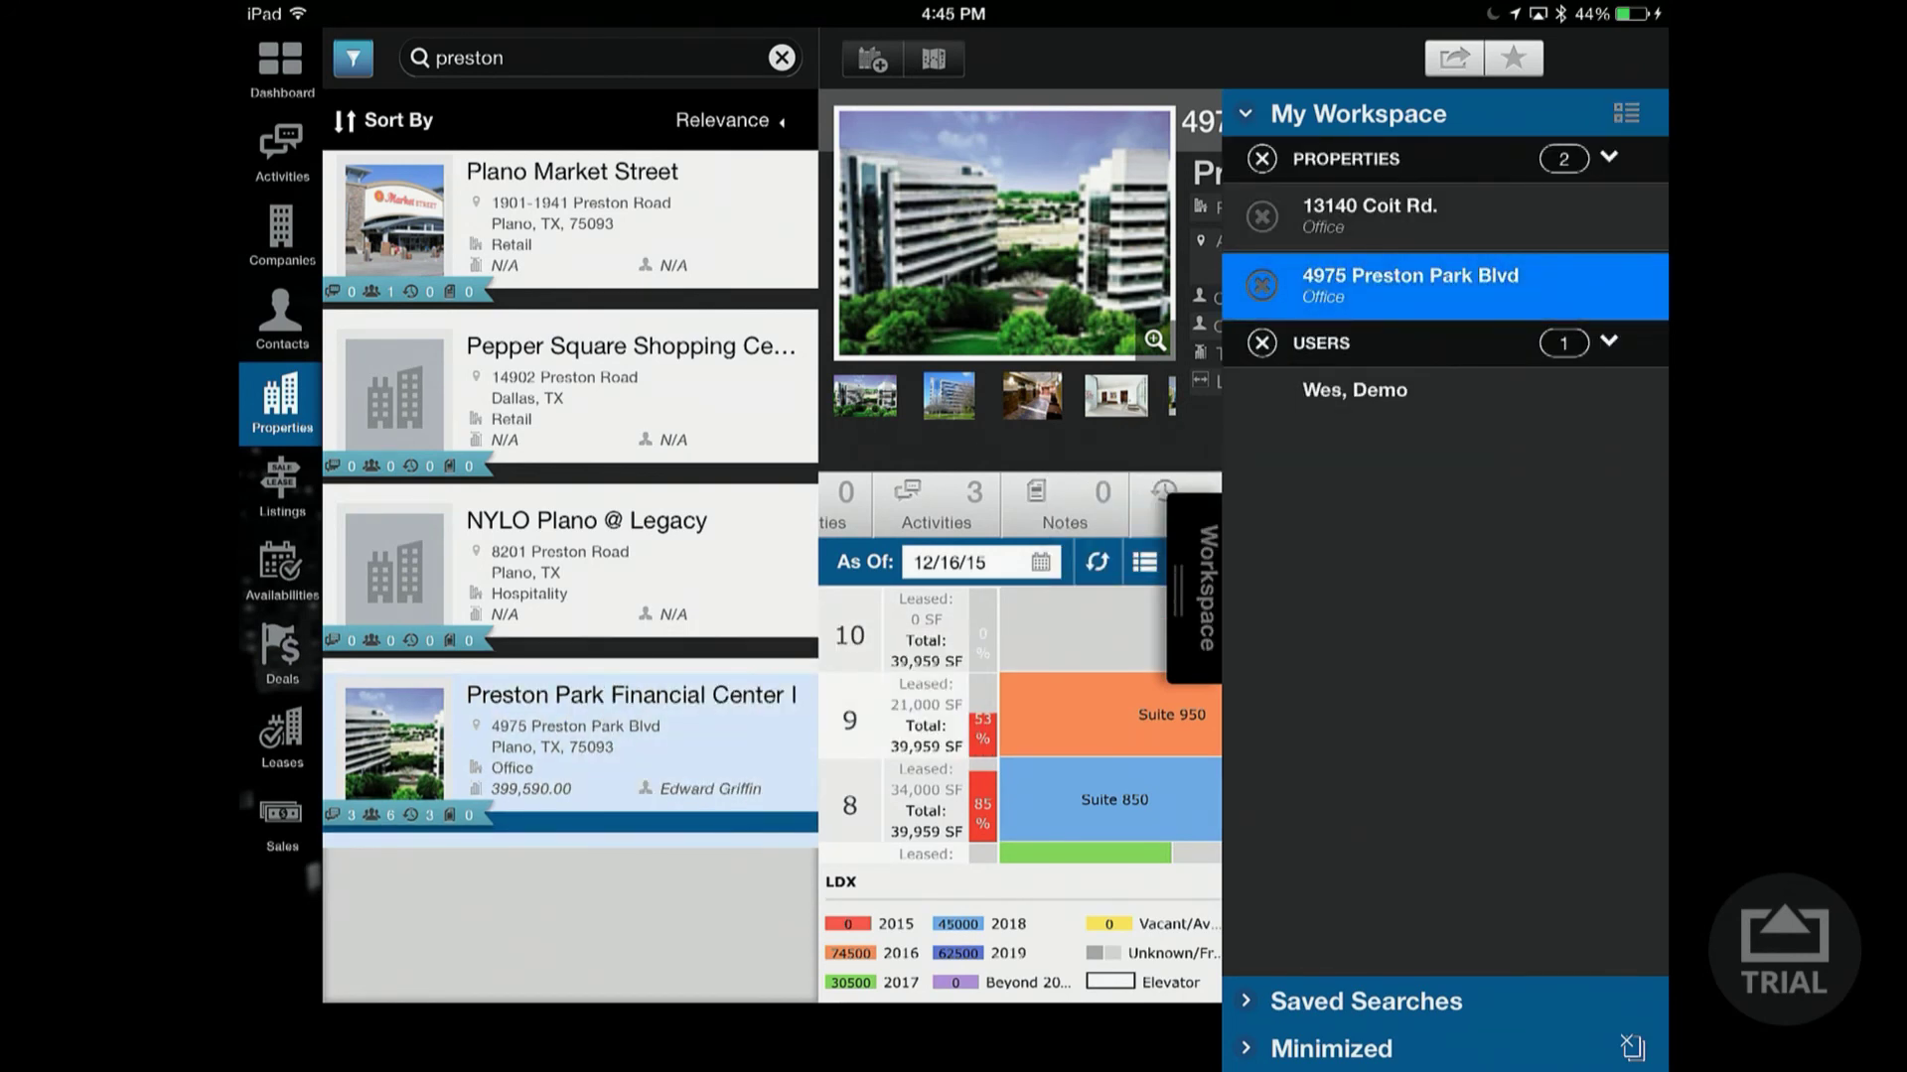